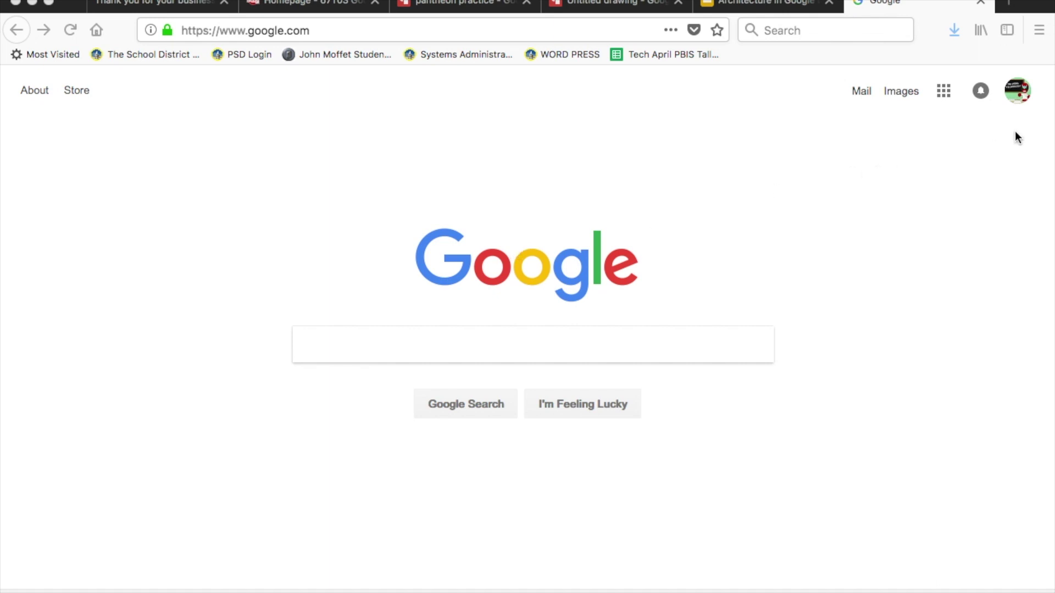
- Focus Firefox and browse the Google apps grid
{"action": "left_click", "coordinate": [942, 95]}
{"action": "left_click", "coordinate": [944, 96]}
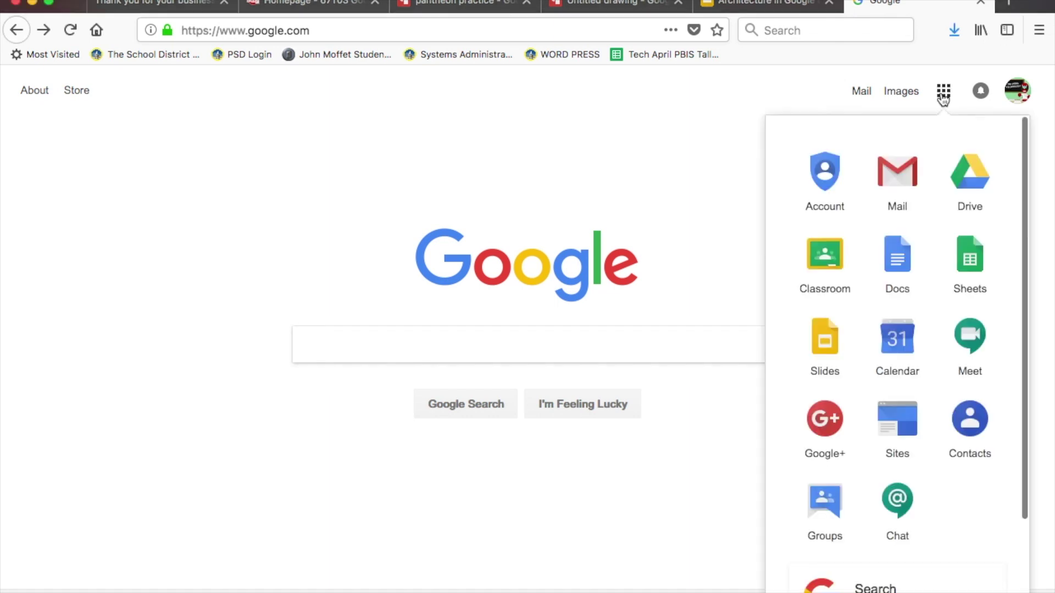
{"action": "scroll", "coordinate": [926, 242], "scroll_direction": "down", "scroll_amount": 5}
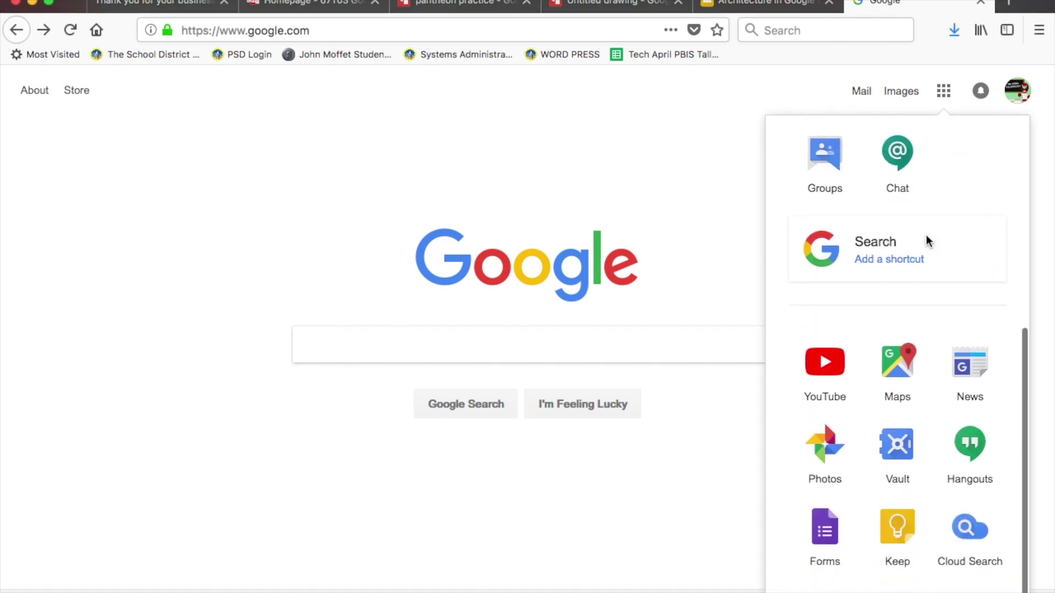
{"action": "scroll", "coordinate": [946, 518], "scroll_direction": "up", "scroll_amount": 5}
{"action": "scroll", "coordinate": [945, 518], "scroll_direction": "up", "scroll_amount": 5}
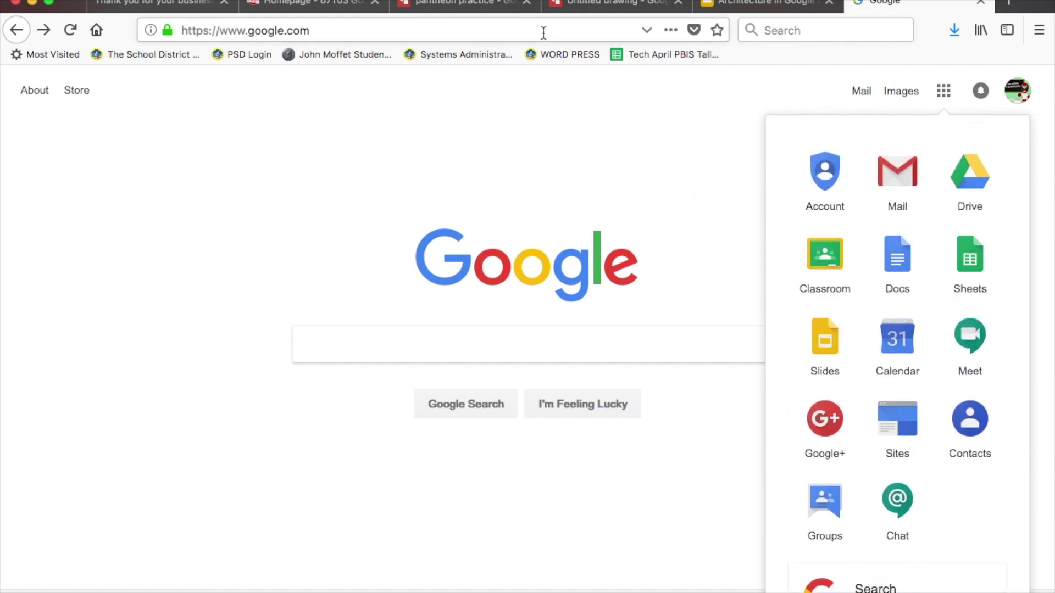
- Go to docs.google.com/drawings to start a new blank drawing
{"action": "left_click", "coordinate": [543, 33]}
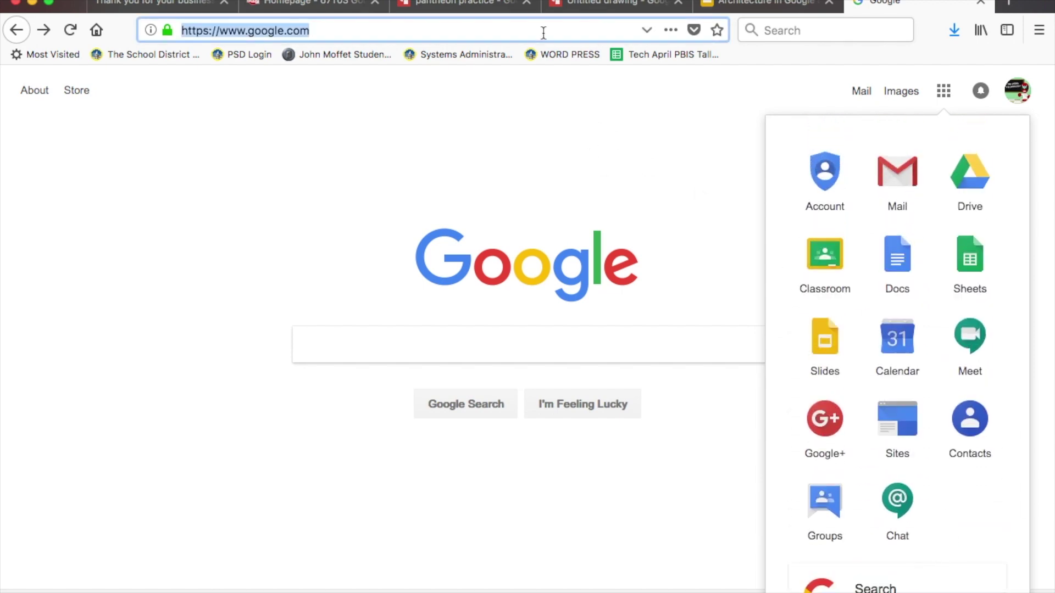
{"action": "type", "text": "doc"}
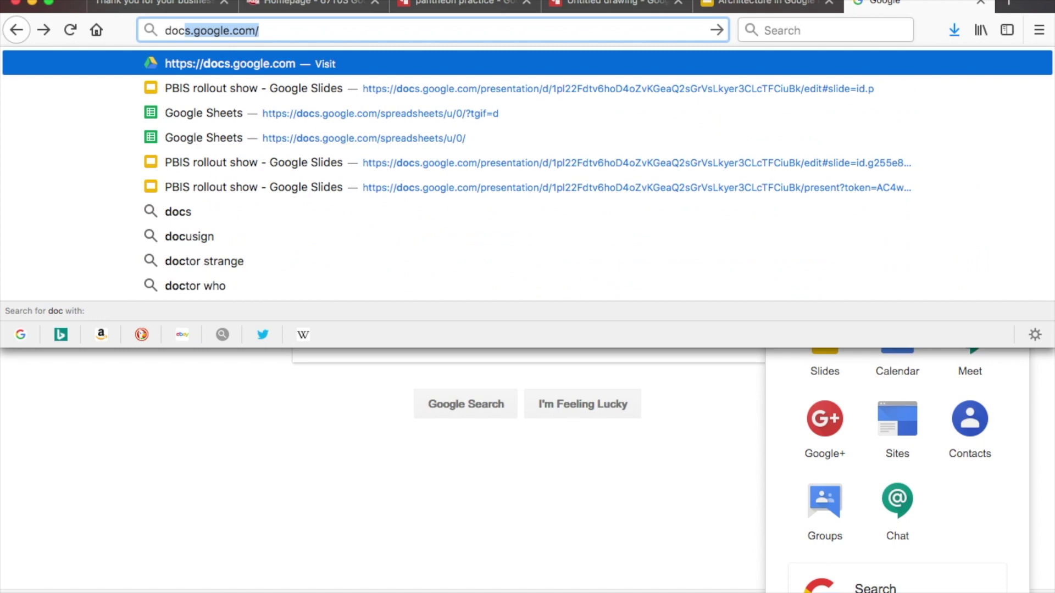
{"action": "key", "text": "Return"}
{"action": "type", "text": "drawings"}
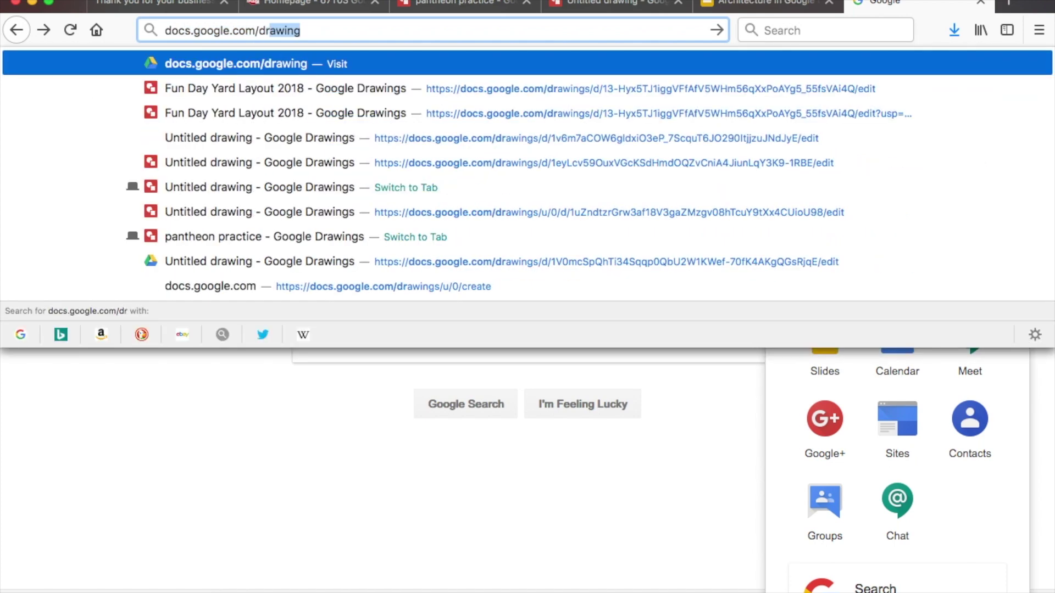
{"action": "key", "text": "Return"}
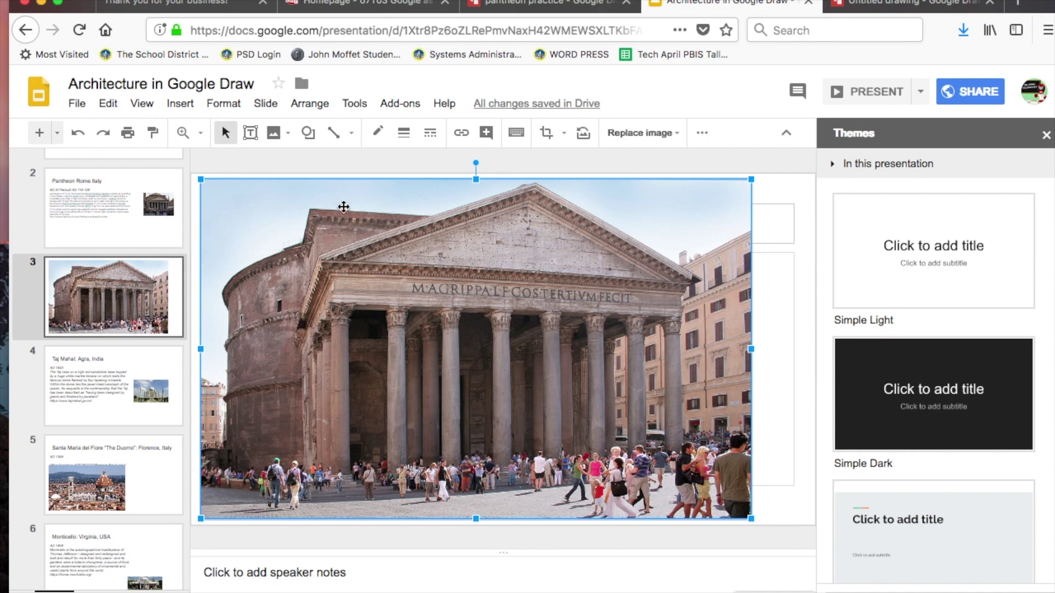
- View slide 2, then slide 3's large Pantheon photo in Architecture in Google Draw
{"action": "left_click", "coordinate": [155, 224]}
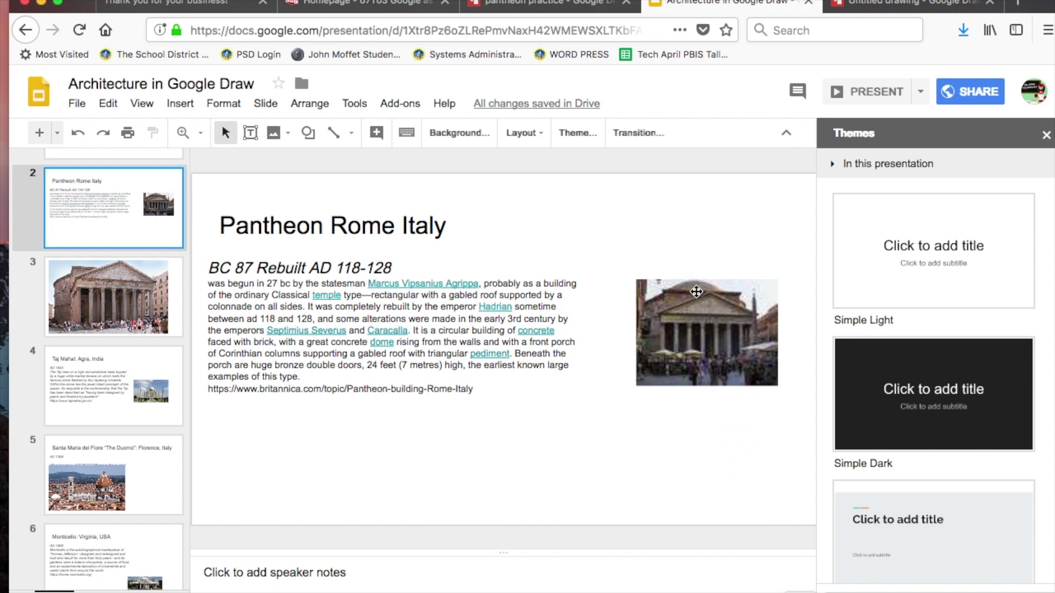
{"action": "left_click", "coordinate": [109, 305]}
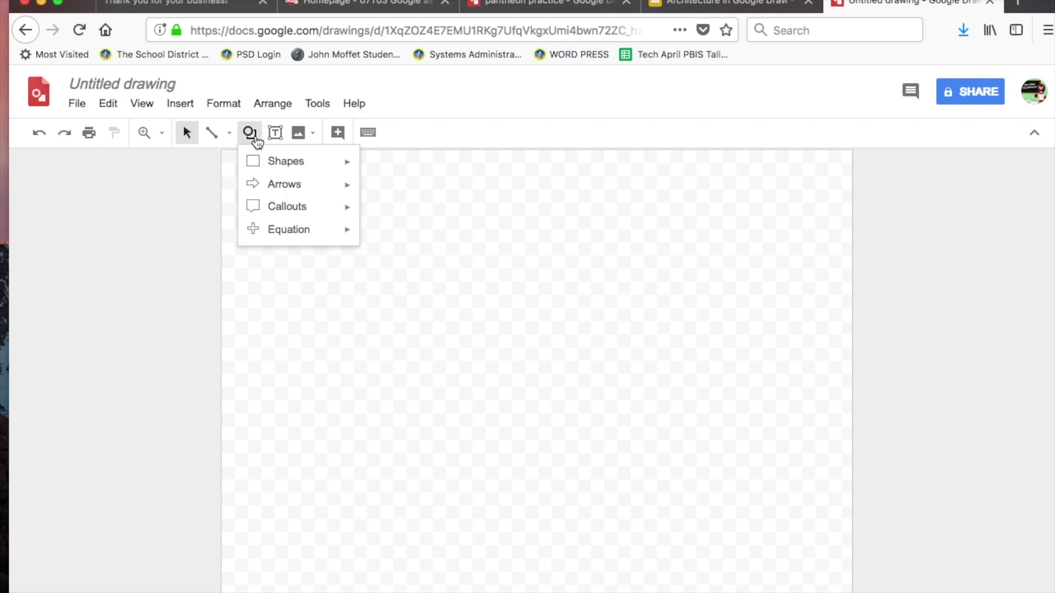
- Draw a round single corner rectangle on the canvas and fill it with gray
{"action": "mouse_move", "coordinate": [254, 162]}
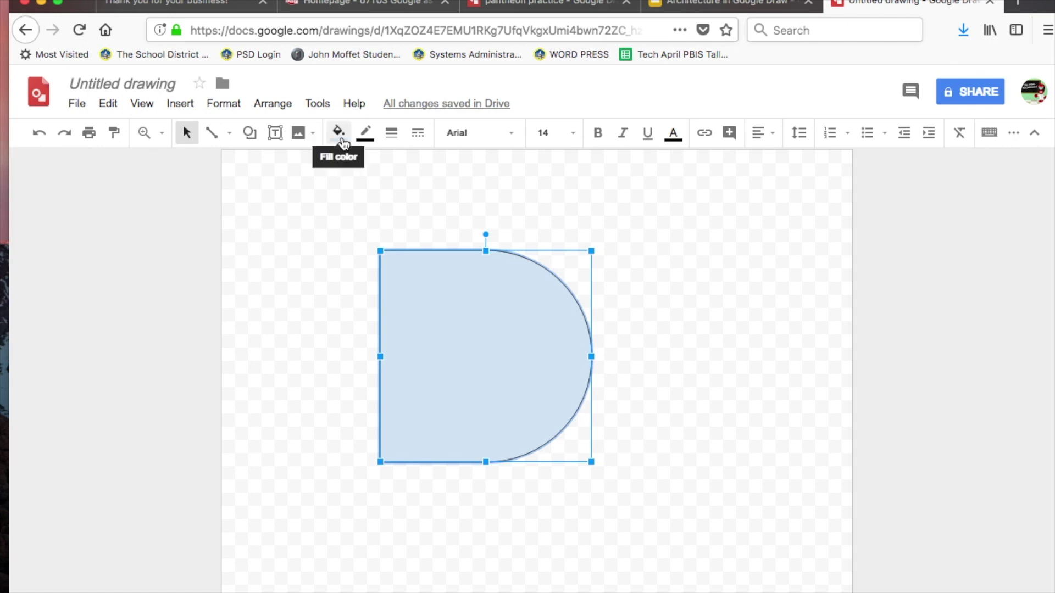
{"action": "left_click", "coordinate": [338, 140]}
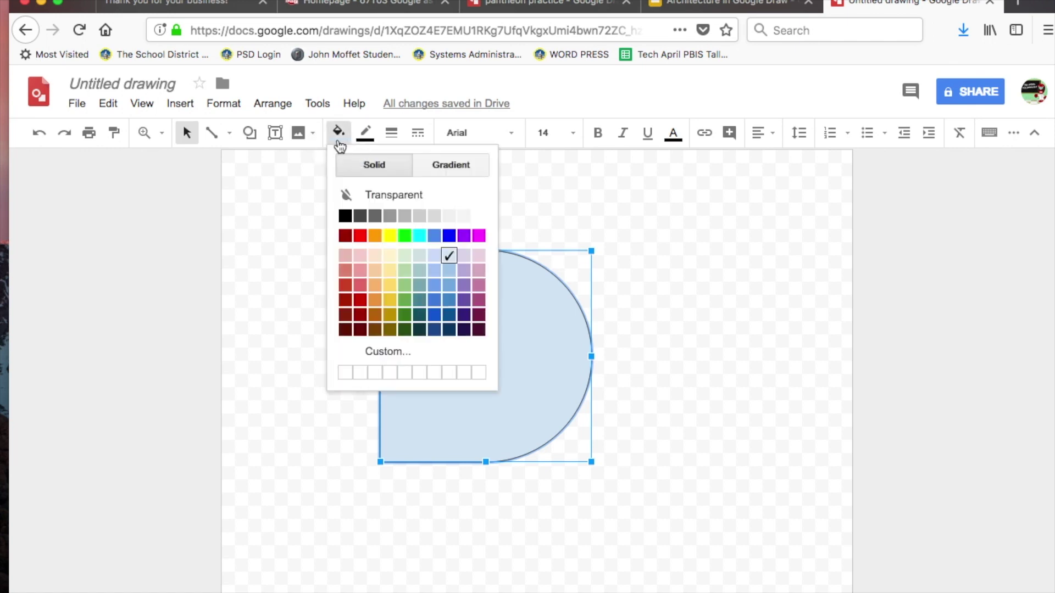
{"action": "left_click", "coordinate": [396, 222]}
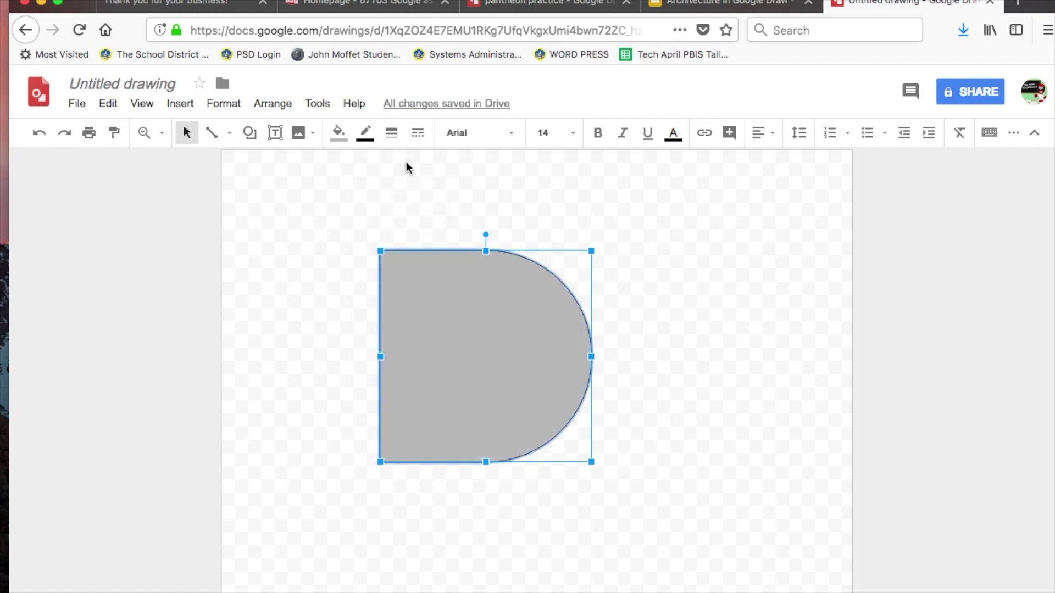
{"action": "left_click", "coordinate": [238, 104]}
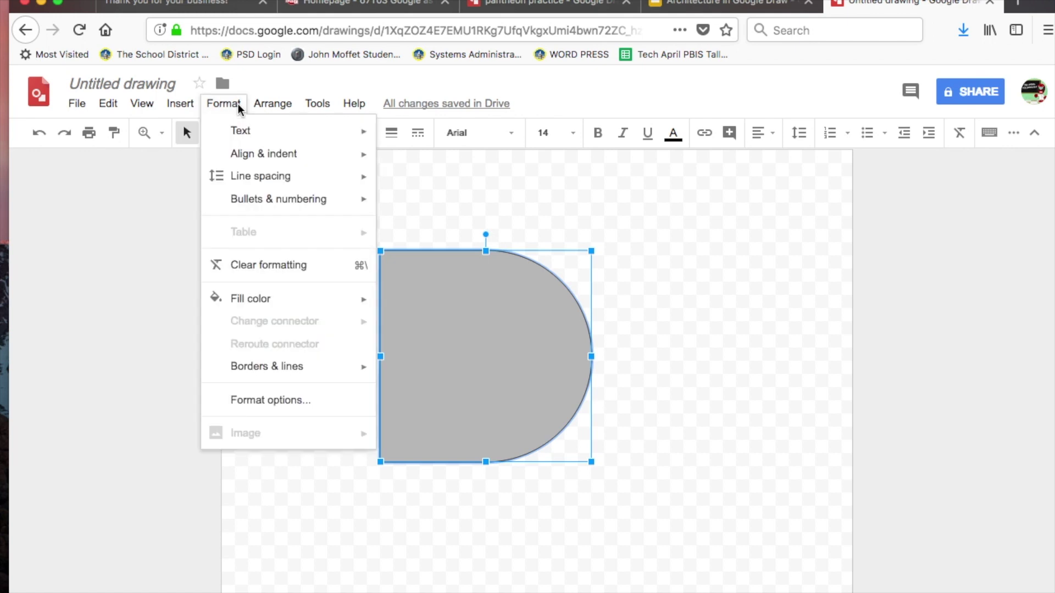
- Rotate the gray shape 90° counter-clockwise into an arch and move it to the top centre
{"action": "mouse_move", "coordinate": [252, 104]}
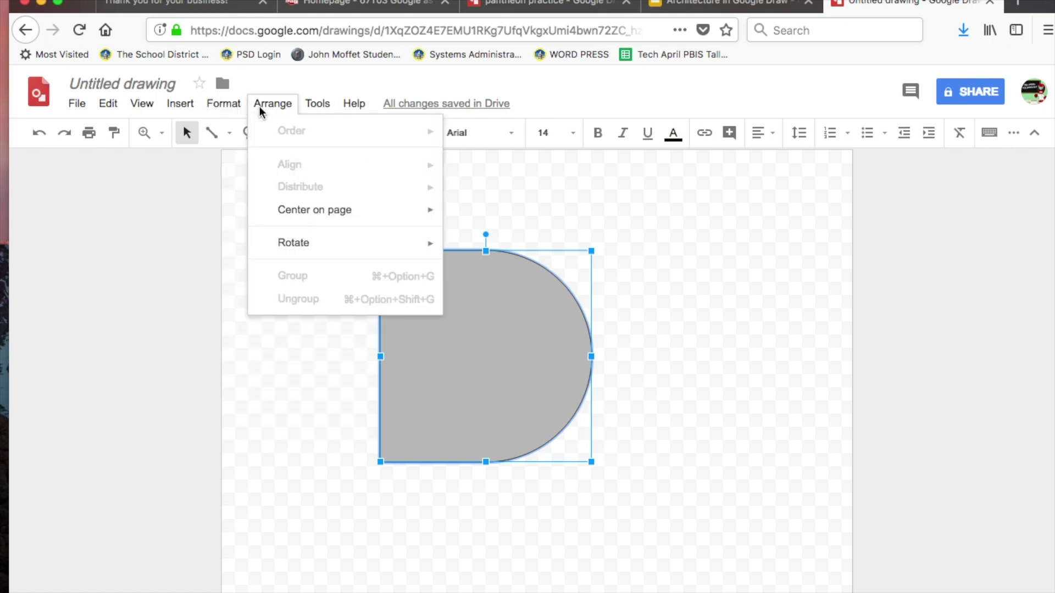
{"action": "mouse_move", "coordinate": [275, 249]}
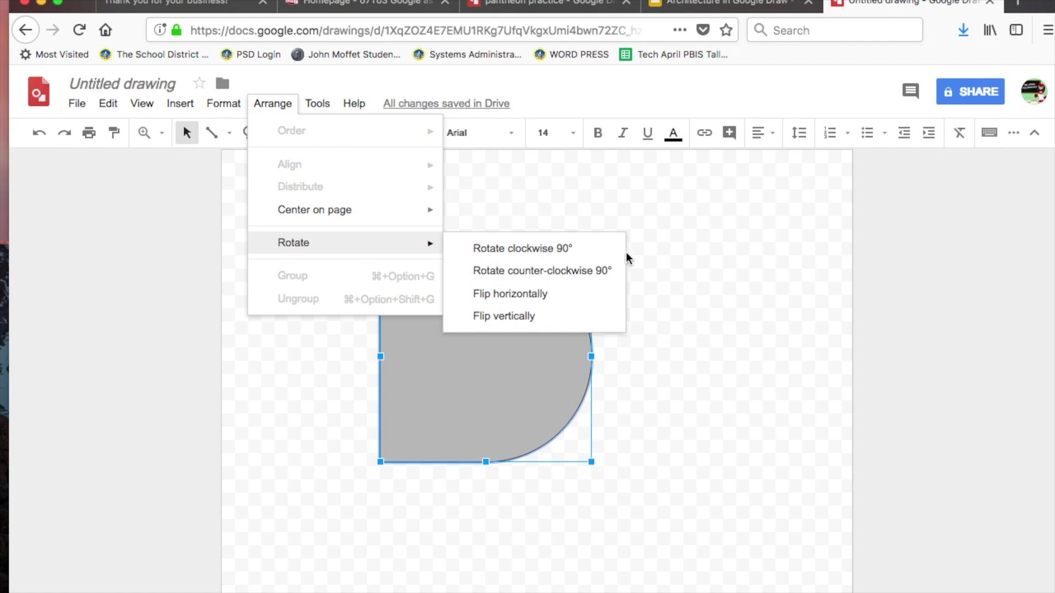
{"action": "left_click", "coordinate": [499, 278]}
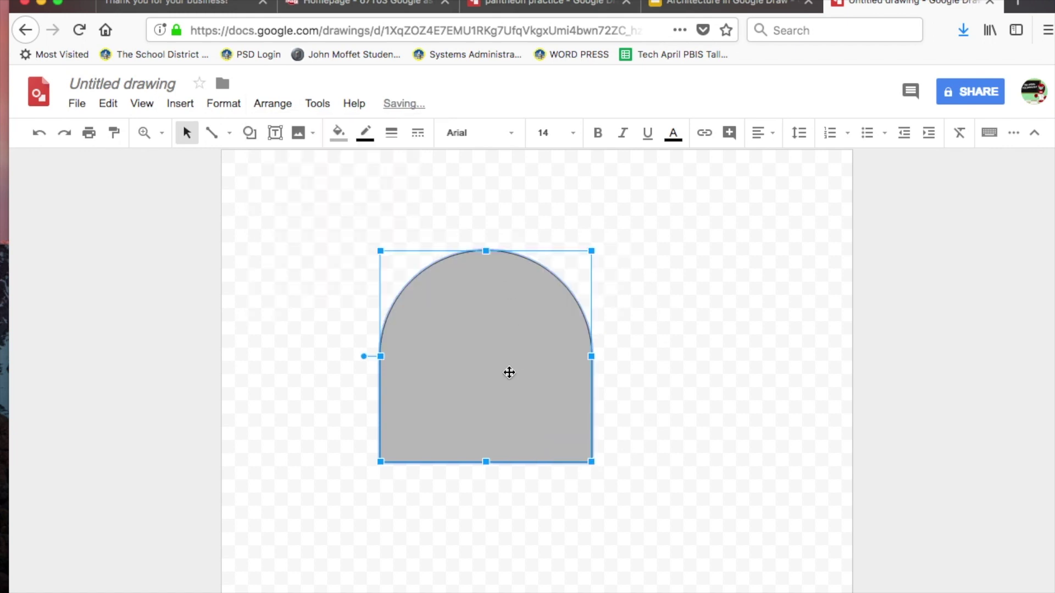
{"action": "left_click_drag", "start_coordinate": [486, 374], "coordinate": [535, 400]}
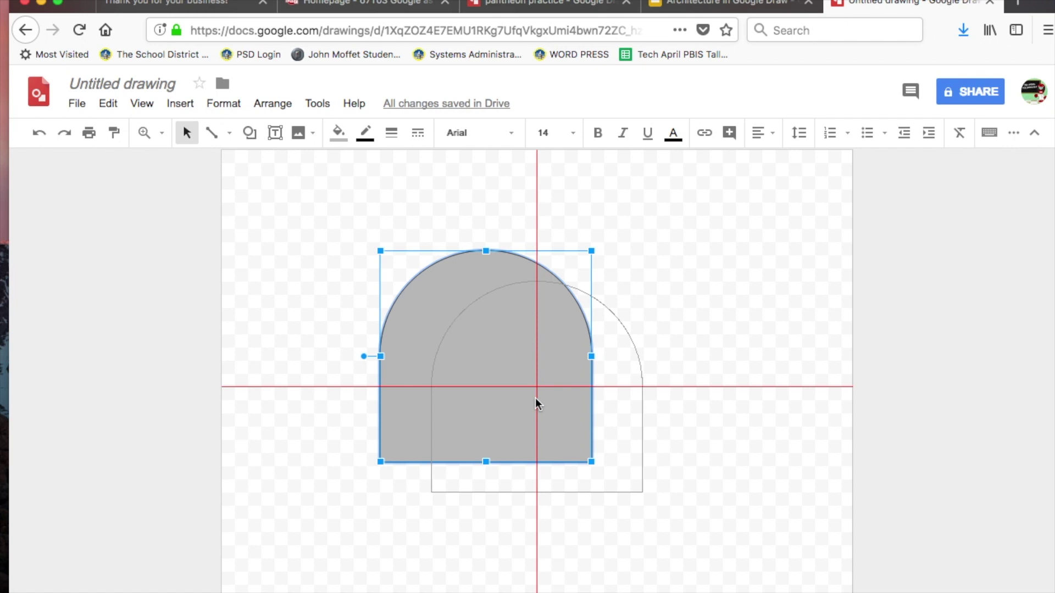
{"action": "left_click_drag", "start_coordinate": [536, 402], "coordinate": [536, 291]}
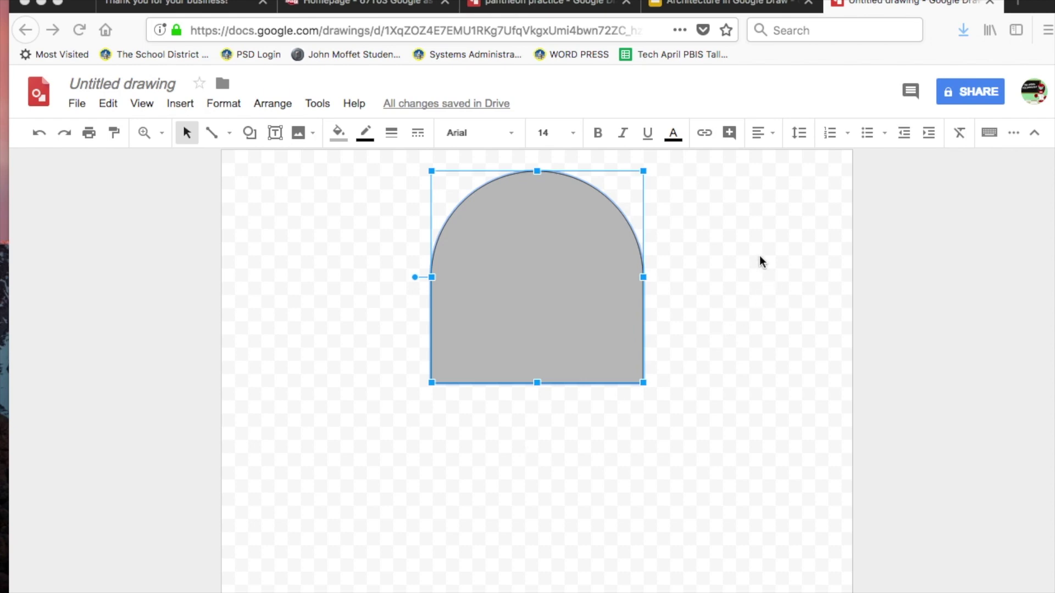
- After checking the reference slides, draw a right triangle over the arch's lower half
{"action": "left_click", "coordinate": [751, 6]}
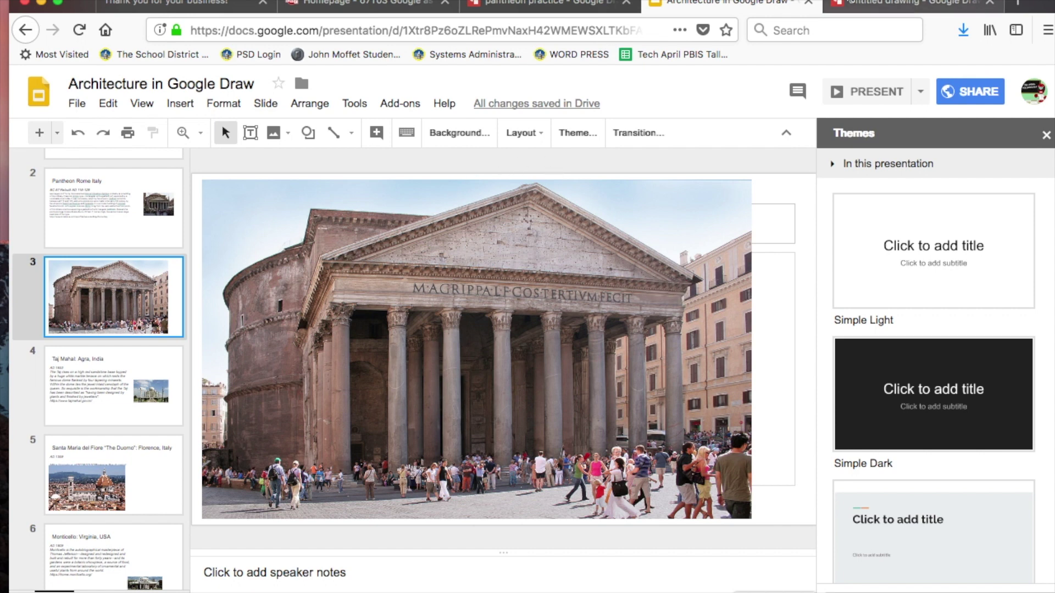
{"action": "left_click", "coordinate": [878, 4]}
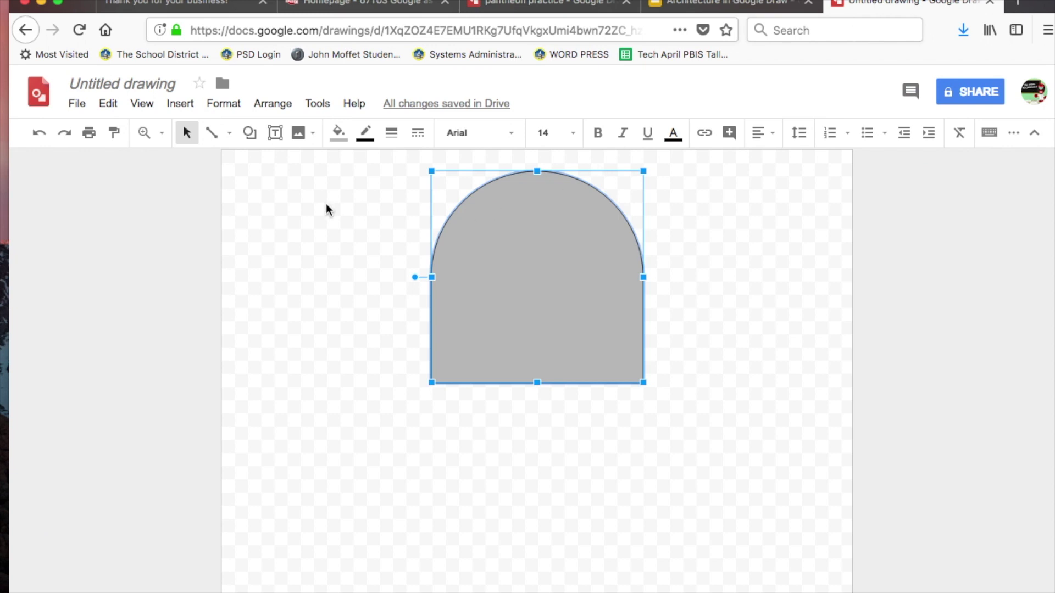
{"action": "left_click", "coordinate": [369, 276]}
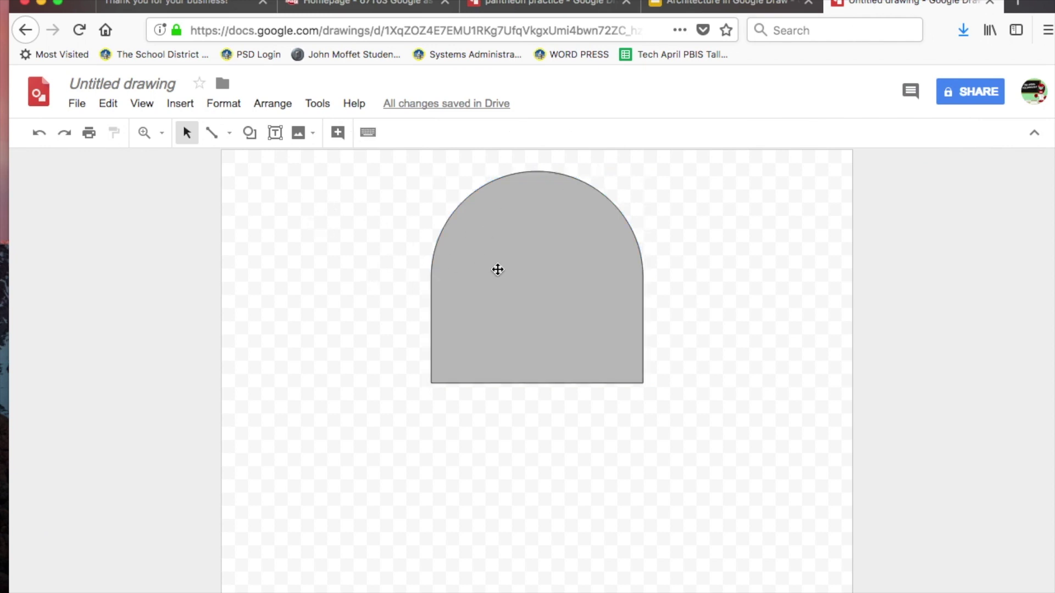
{"action": "left_click", "coordinate": [250, 134]}
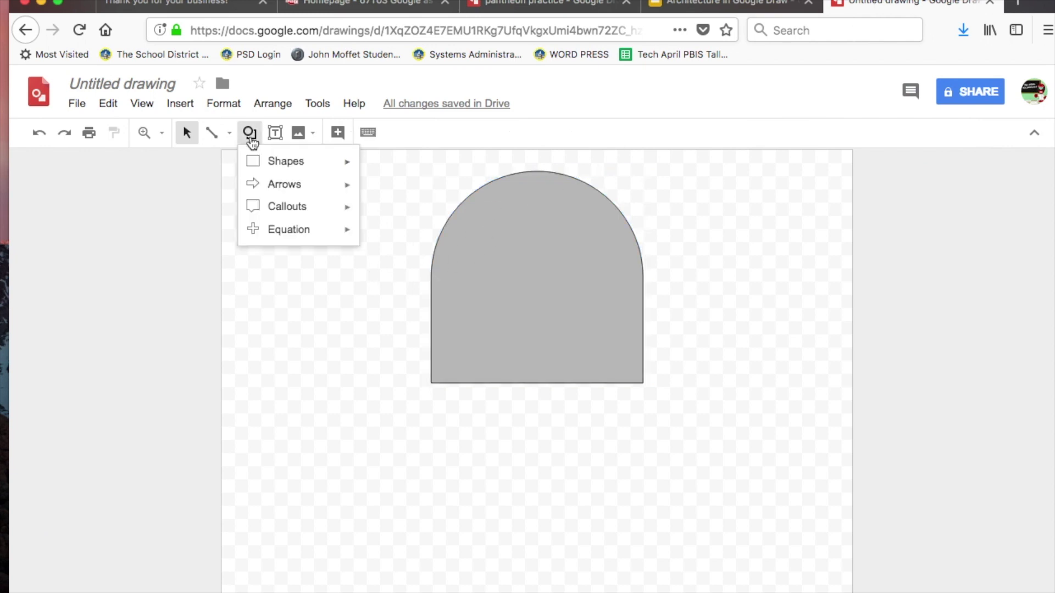
{"action": "mouse_move", "coordinate": [253, 162]}
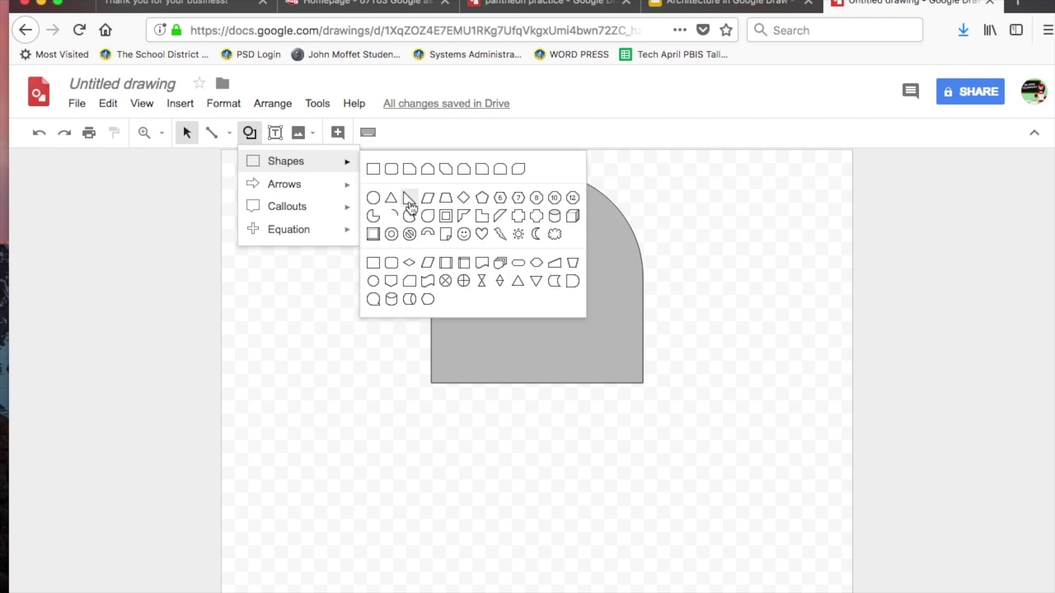
{"action": "left_click", "coordinate": [409, 204]}
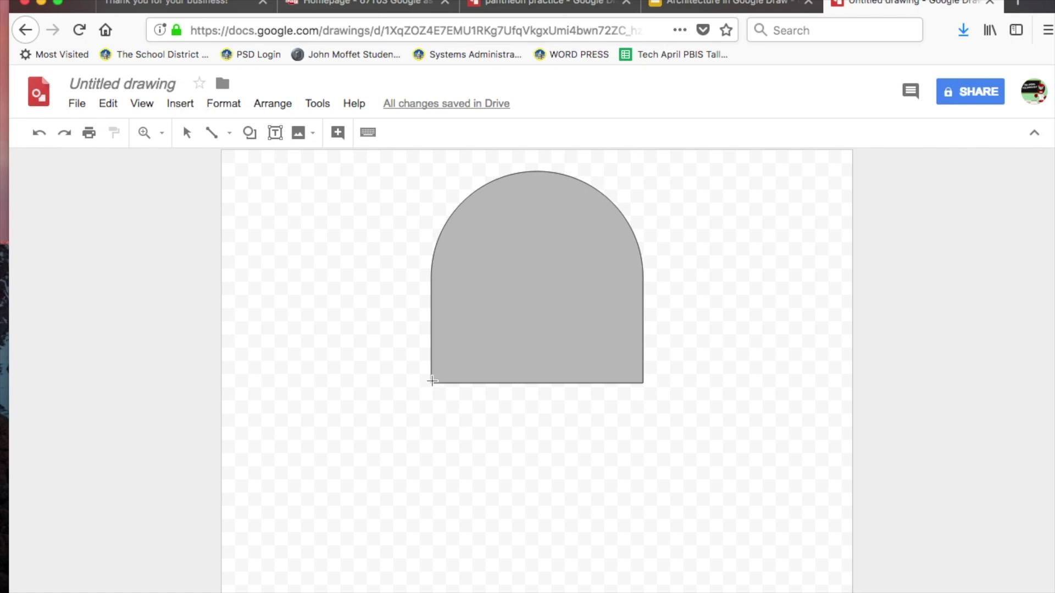
{"action": "mouse_move", "coordinate": [432, 380]}
{"action": "left_mouse_down"}
{"action": "mouse_move", "coordinate": [487, 337]}
{"action": "mouse_move", "coordinate": [617, 306]}
{"action": "mouse_move", "coordinate": [695, 251]}
{"action": "left_mouse_up"}
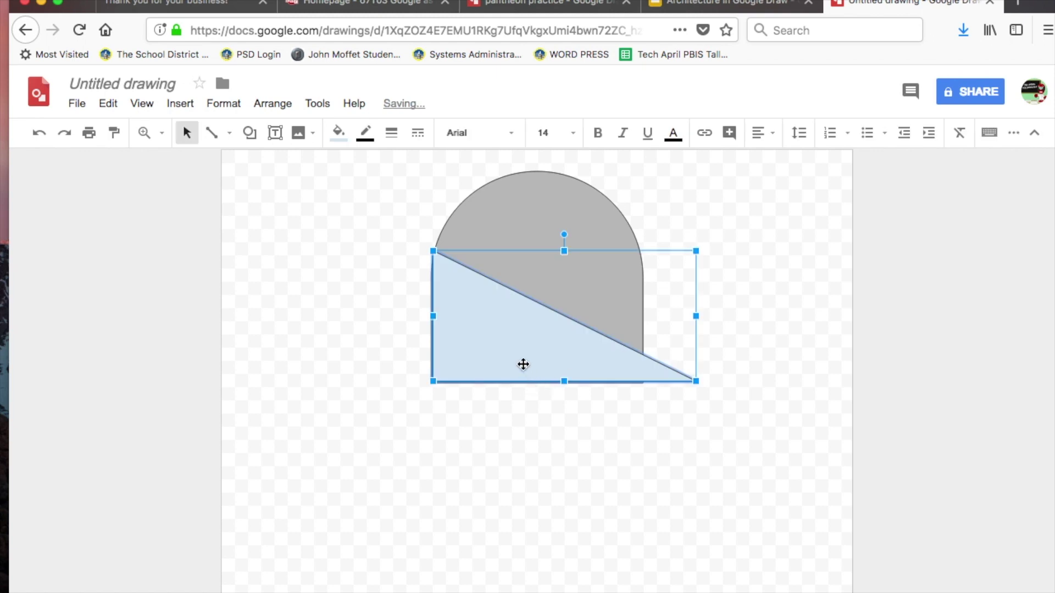
- Move the triangle to the arch's middle, make it narrower and shorter, then duplicate it
{"action": "left_click_drag", "start_coordinate": [523, 365], "coordinate": [629, 368]}
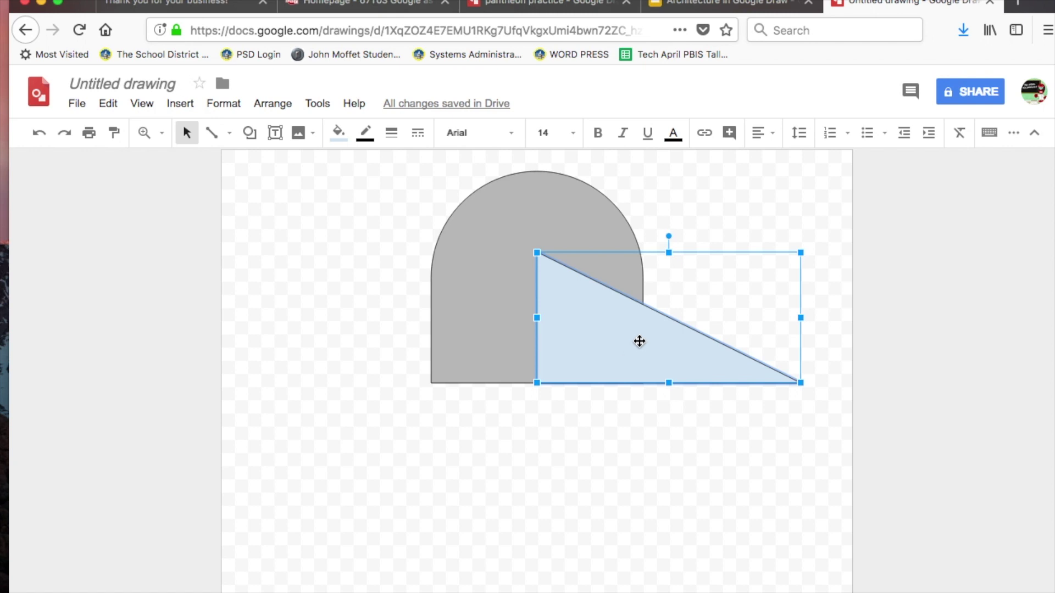
{"action": "mouse_move", "coordinate": [661, 357]}
{"action": "left_mouse_down"}
{"action": "mouse_move", "coordinate": [628, 357]}
{"action": "mouse_move", "coordinate": [671, 357]}
{"action": "mouse_move", "coordinate": [662, 359]}
{"action": "left_mouse_up"}
{"action": "left_click_drag", "start_coordinate": [801, 317], "coordinate": [684, 313]}
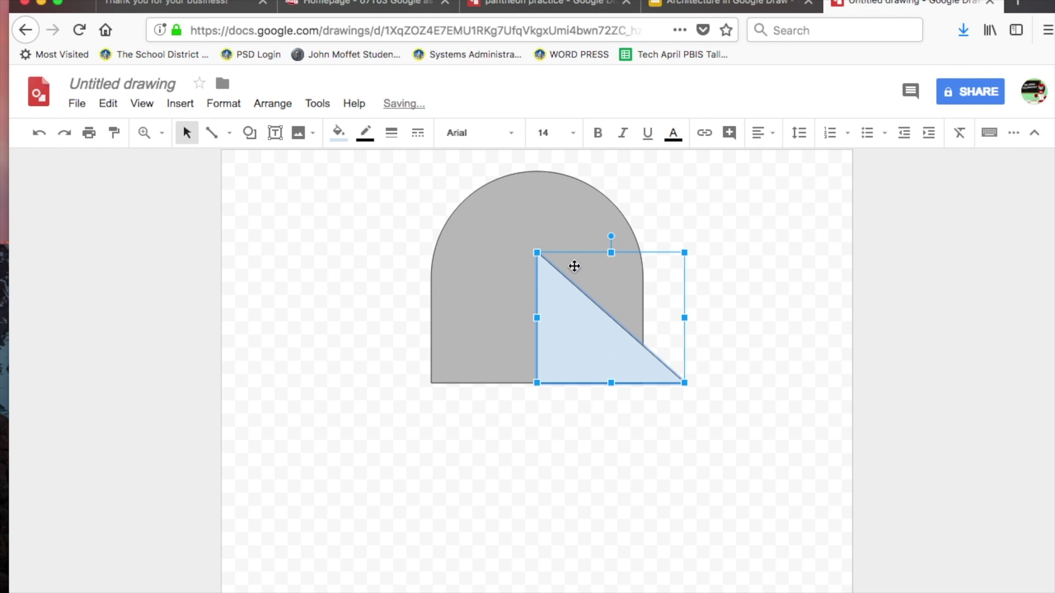
{"action": "left_click_drag", "start_coordinate": [611, 252], "coordinate": [611, 307]}
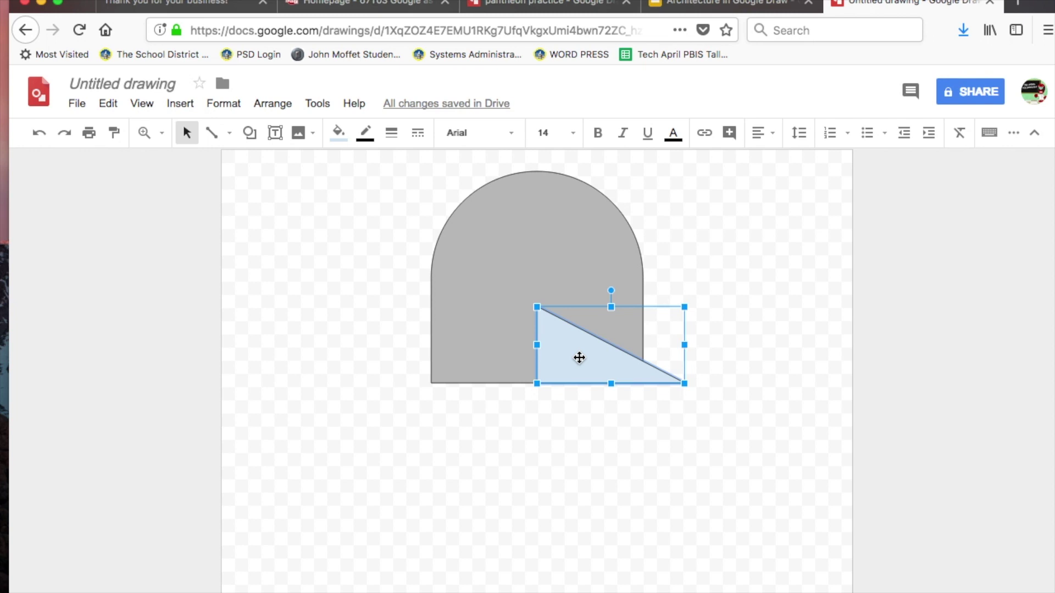
{"action": "key", "text": "super+d"}
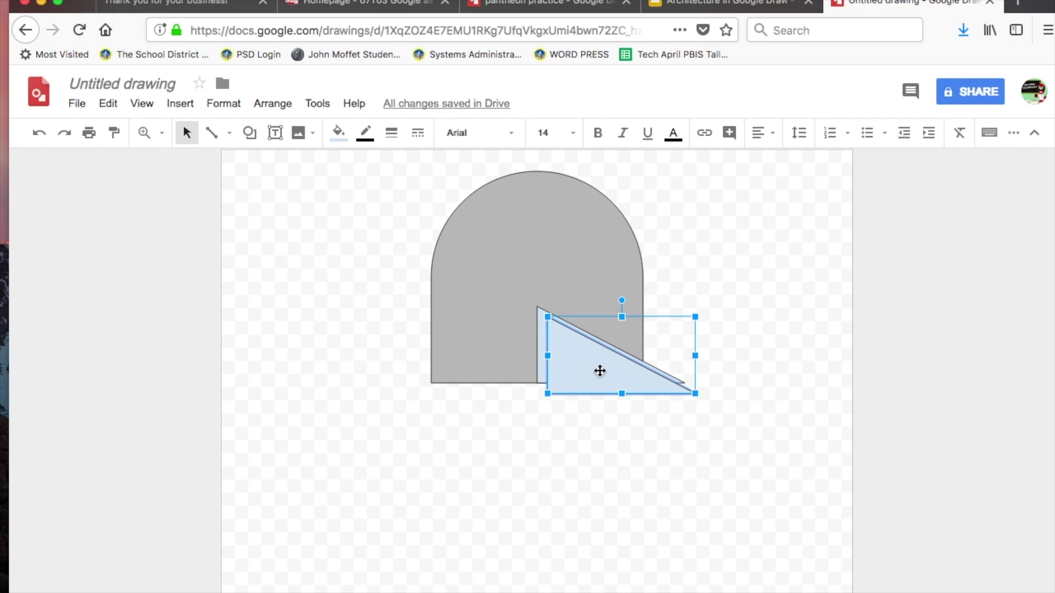
- Flip the copied triangle horizontally and place it on the arch's left so the peaks meet
{"action": "mouse_move", "coordinate": [583, 375]}
{"action": "left_mouse_down"}
{"action": "mouse_move", "coordinate": [623, 374]}
{"action": "mouse_move", "coordinate": [599, 374]}
{"action": "left_mouse_up"}
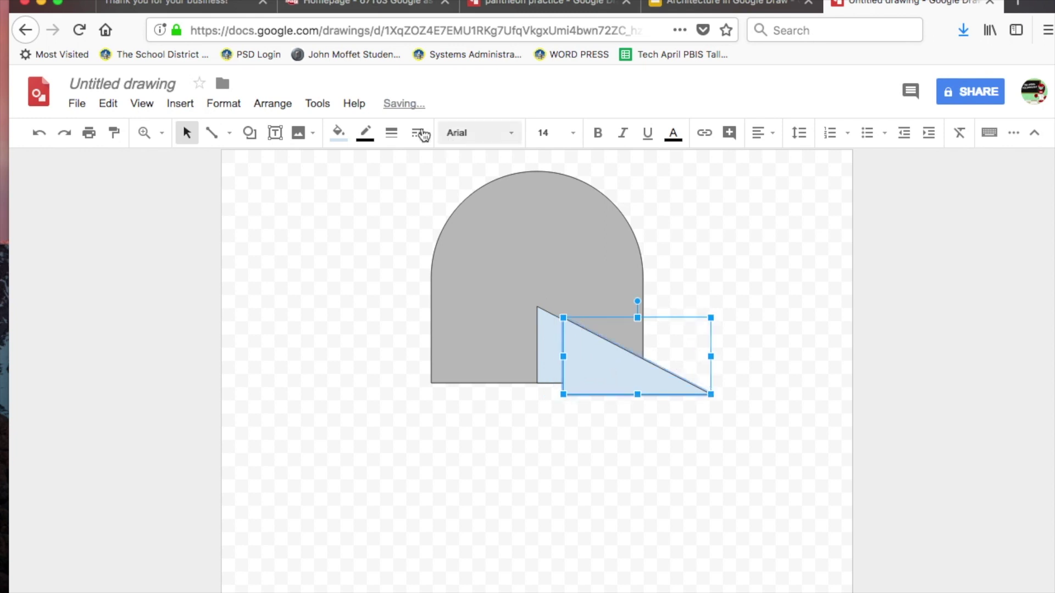
{"action": "left_click", "coordinate": [289, 104]}
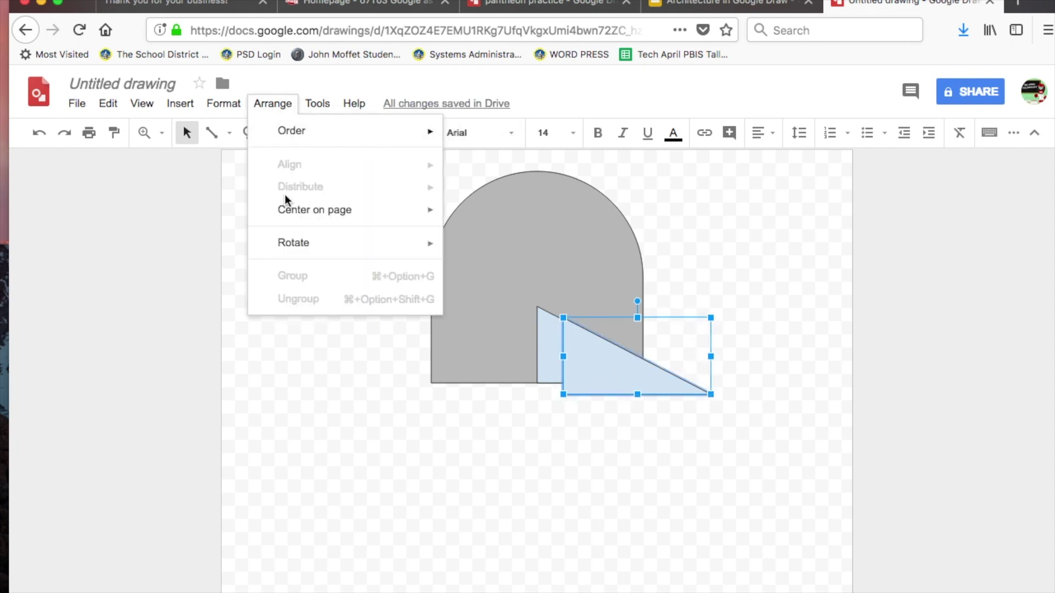
{"action": "mouse_move", "coordinate": [292, 247]}
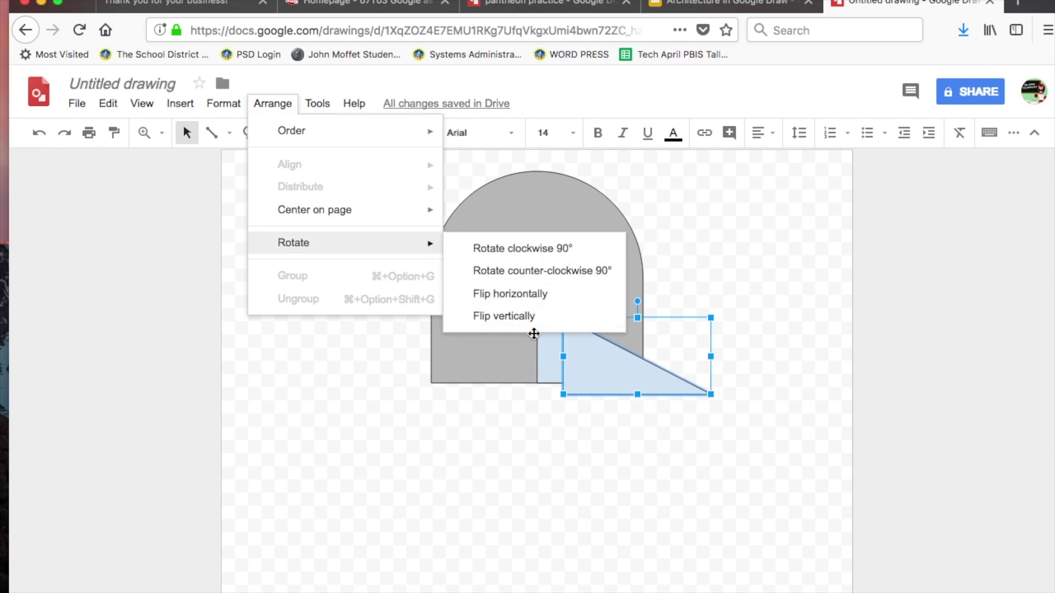
{"action": "left_click", "coordinate": [551, 295]}
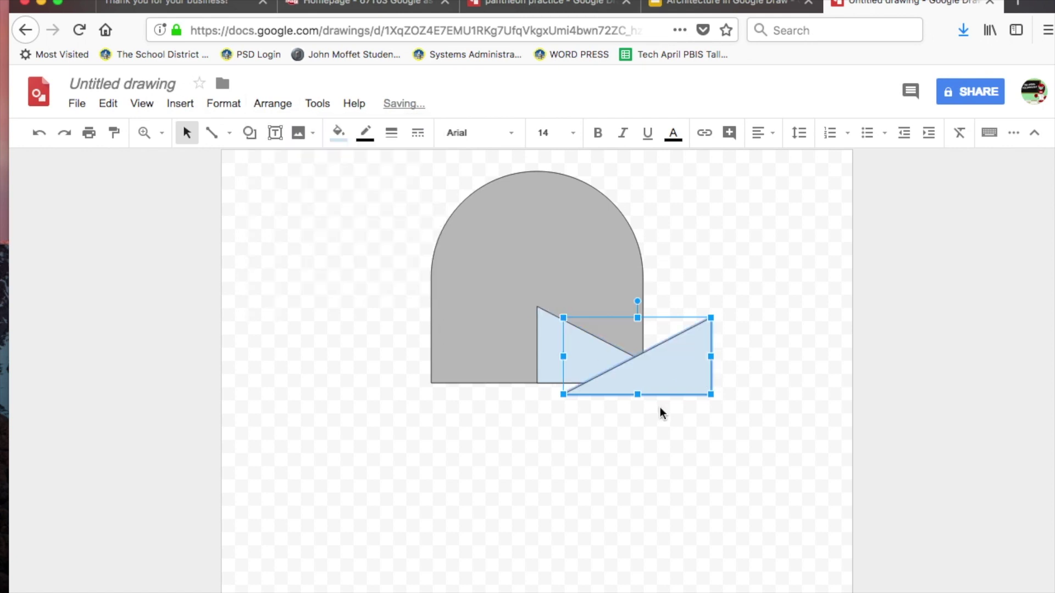
{"action": "left_click_drag", "start_coordinate": [682, 373], "coordinate": [509, 358]}
{"action": "left_click", "coordinate": [587, 442]}
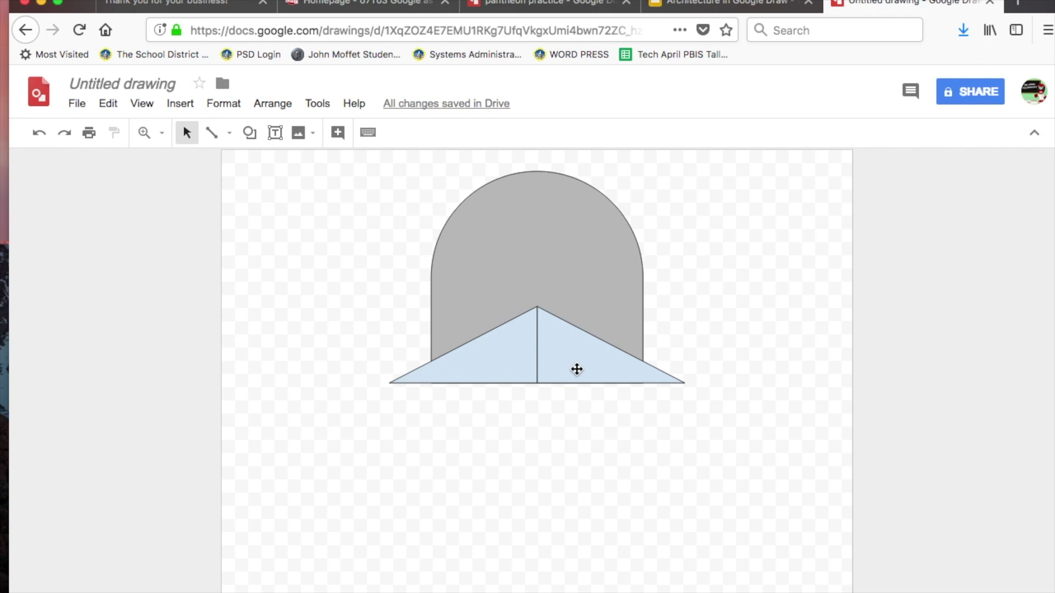
- Group both triangles and shift the pediment down to the arch's bottom edge
{"action": "left_click", "coordinate": [579, 370]}
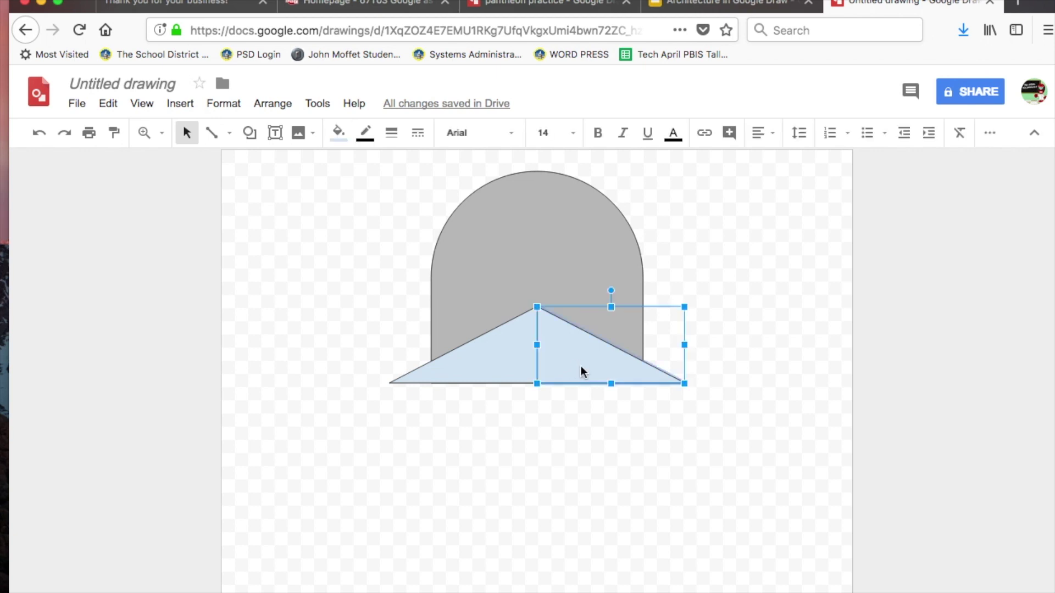
{"action": "left_click", "coordinate": [520, 351], "text": "shift"}
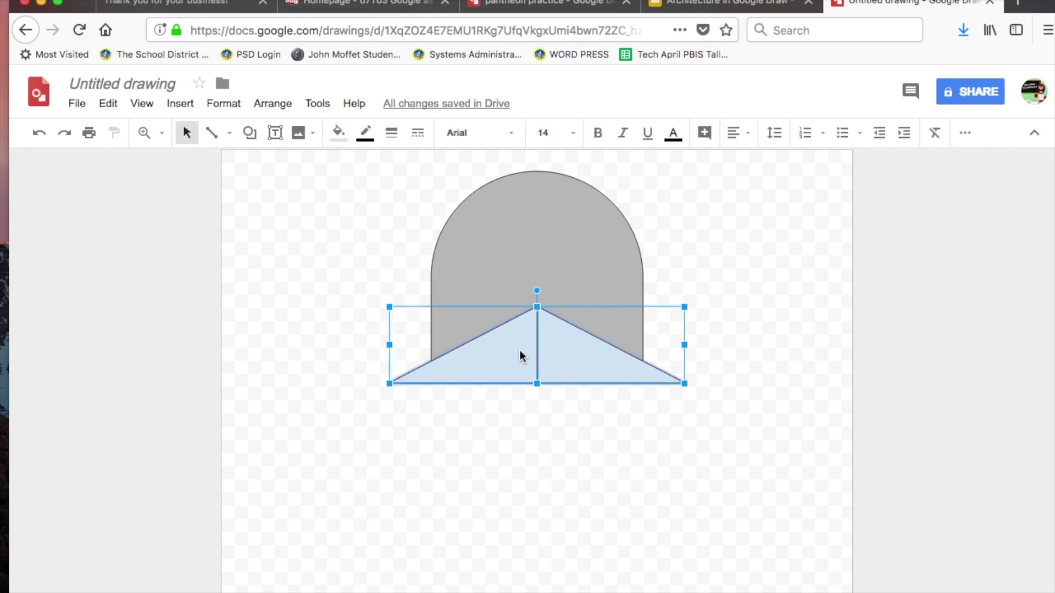
{"action": "left_click", "coordinate": [286, 104]}
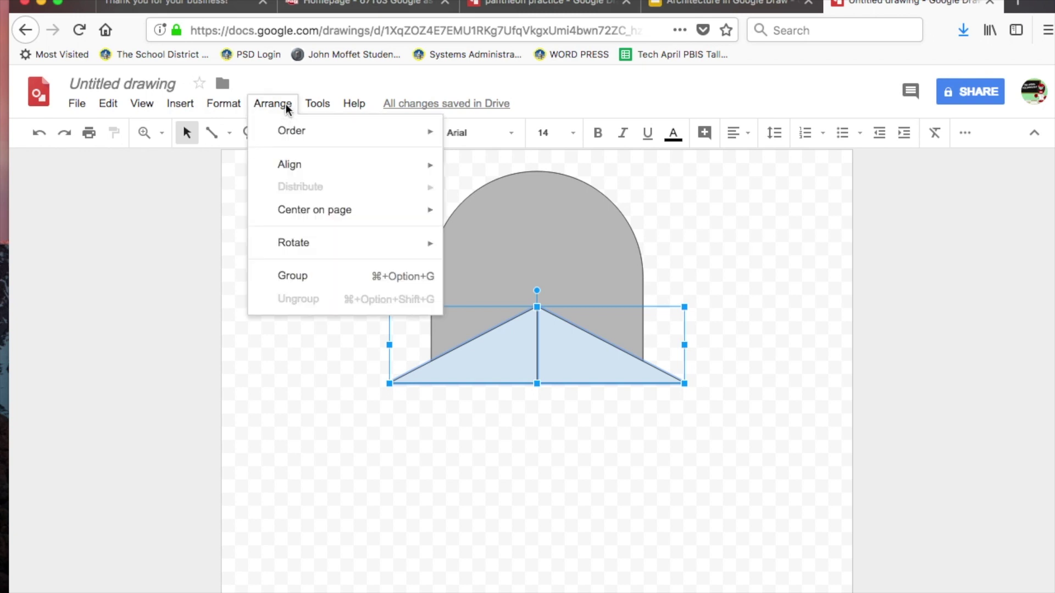
{"action": "left_click", "coordinate": [293, 275]}
{"action": "left_click", "coordinate": [303, 376]}
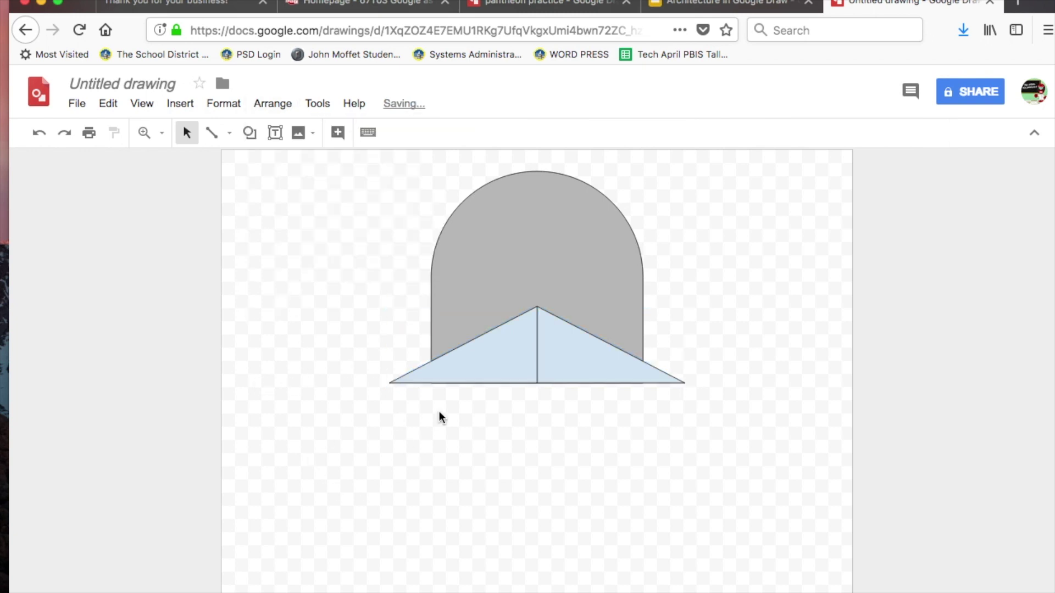
{"action": "left_click_drag", "start_coordinate": [489, 367], "coordinate": [520, 360]}
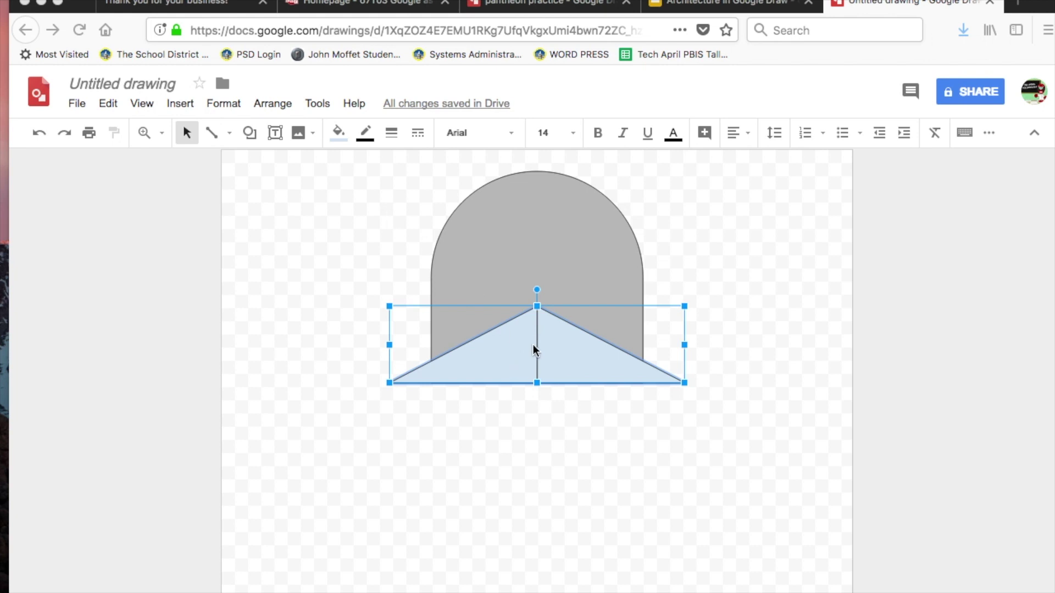
- Show slide 2, "Pantheon Rome Italy," with its history text in the Slides presentation
{"action": "left_click", "coordinate": [752, 5]}
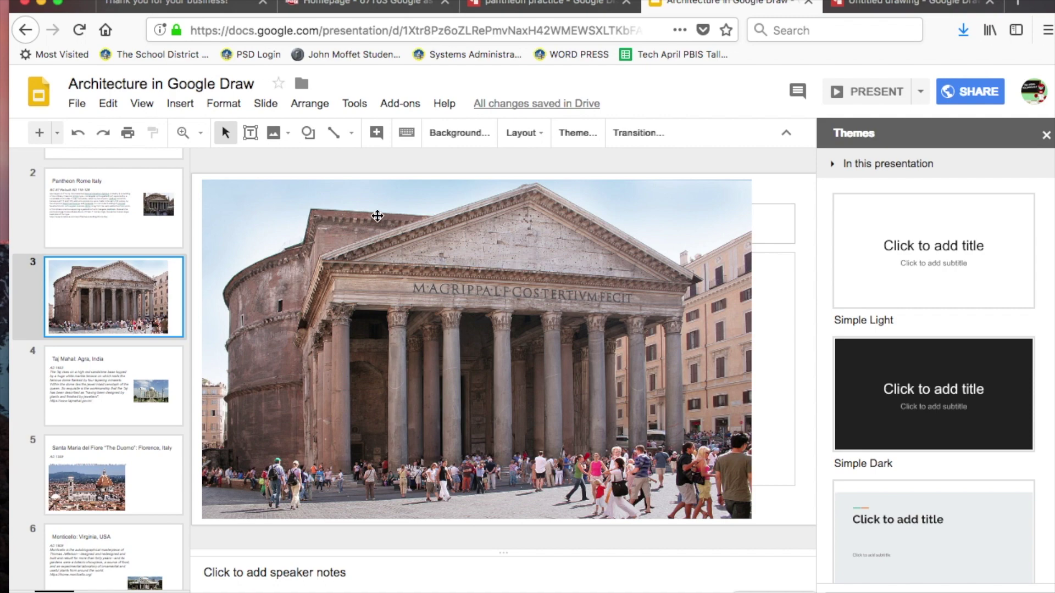
{"action": "left_click", "coordinate": [163, 217]}
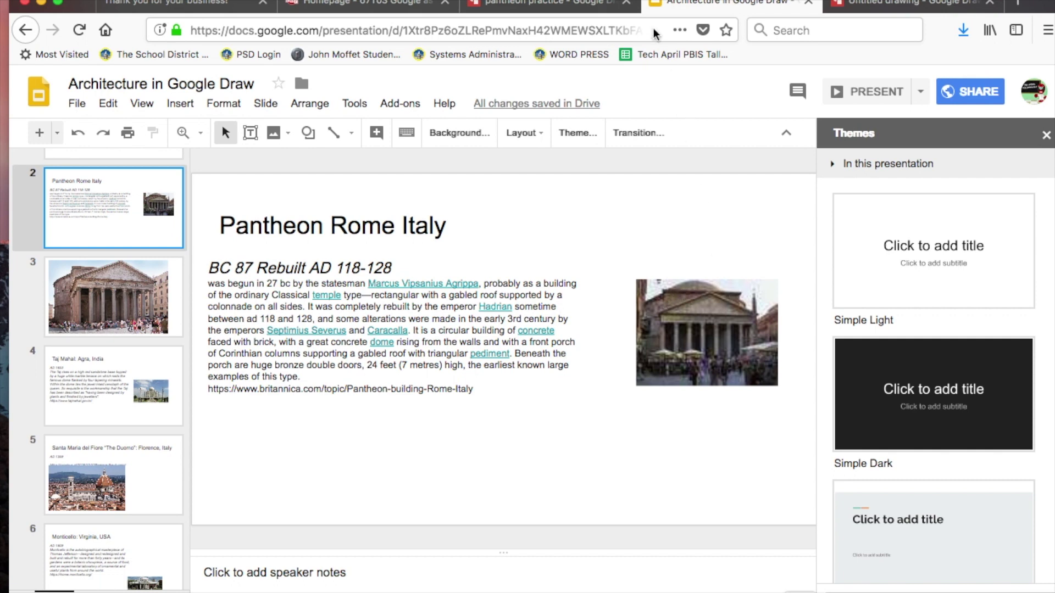
- Back in the drawing, raise the pediment group slightly along the centre
{"action": "left_click", "coordinate": [851, 7]}
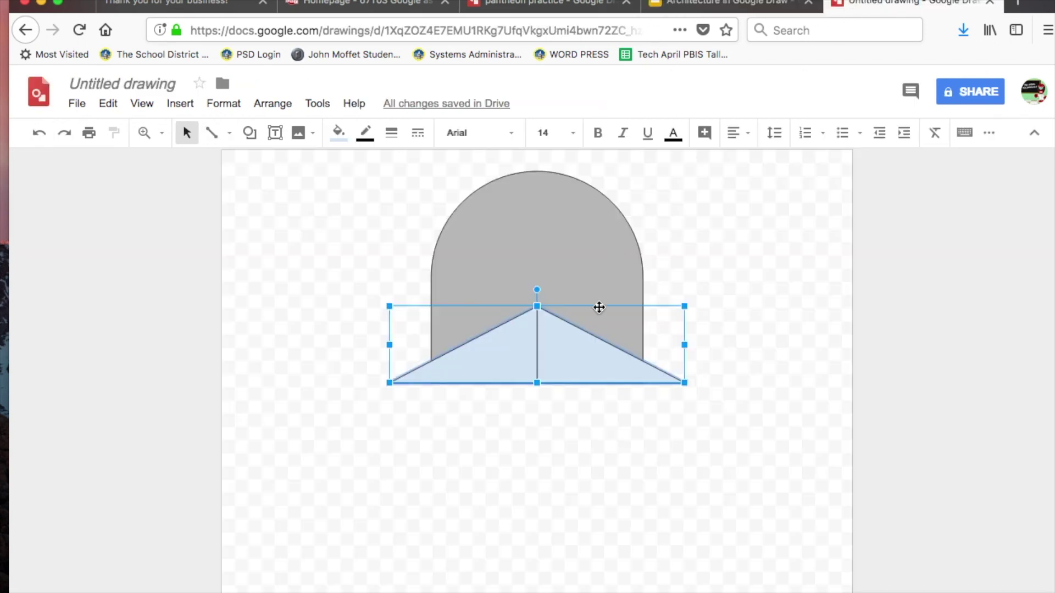
{"action": "left_click_drag", "start_coordinate": [595, 376], "coordinate": [598, 361]}
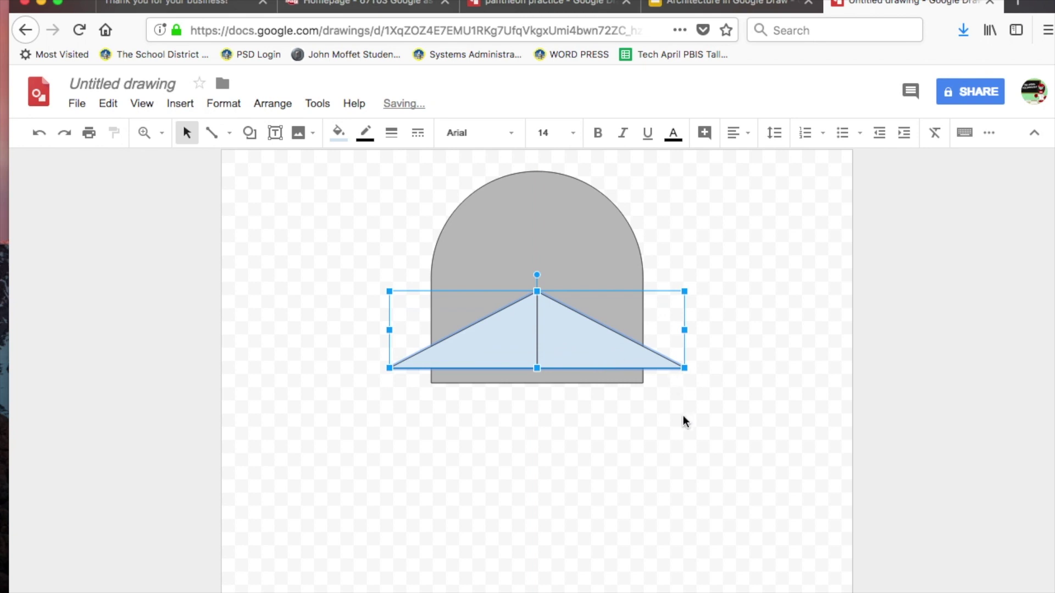
{"action": "left_click", "coordinate": [684, 415]}
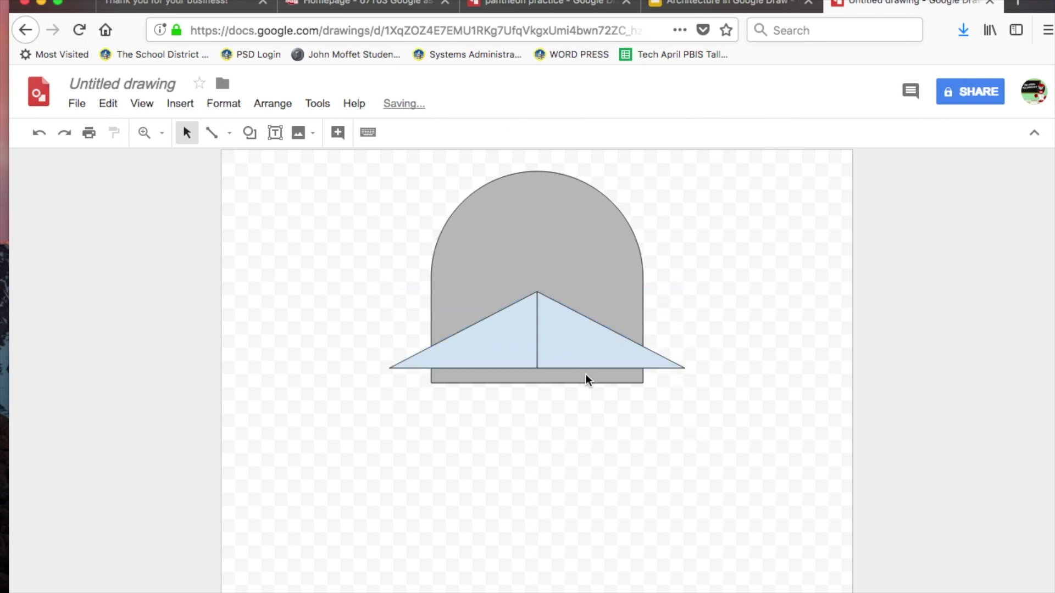
- Draw a light-blue rectangle covering the arch's lower section
{"action": "left_click", "coordinate": [250, 134]}
{"action": "mouse_move", "coordinate": [252, 161]}
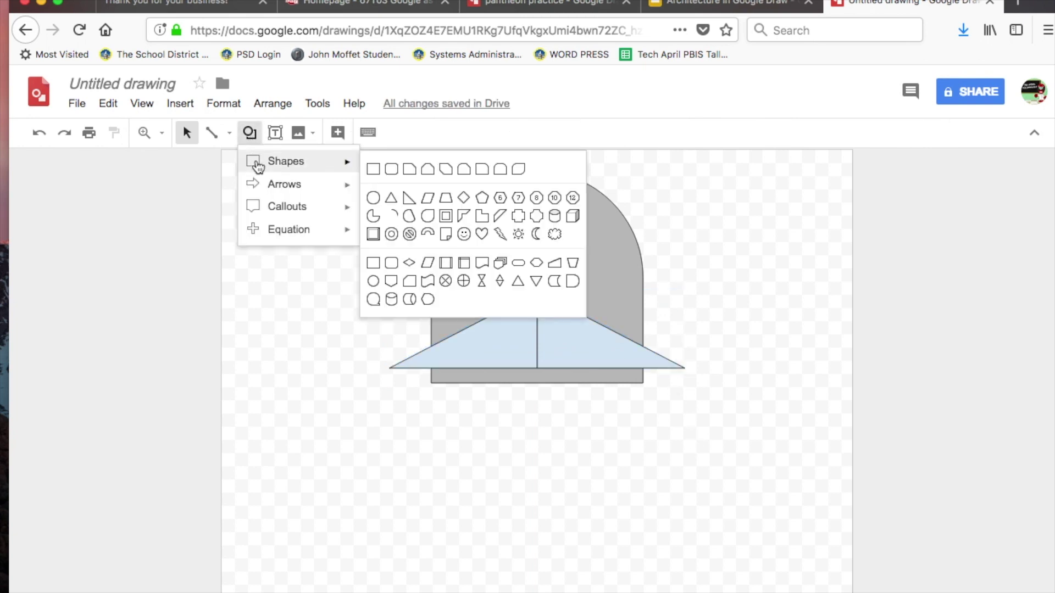
{"action": "left_click", "coordinate": [370, 170]}
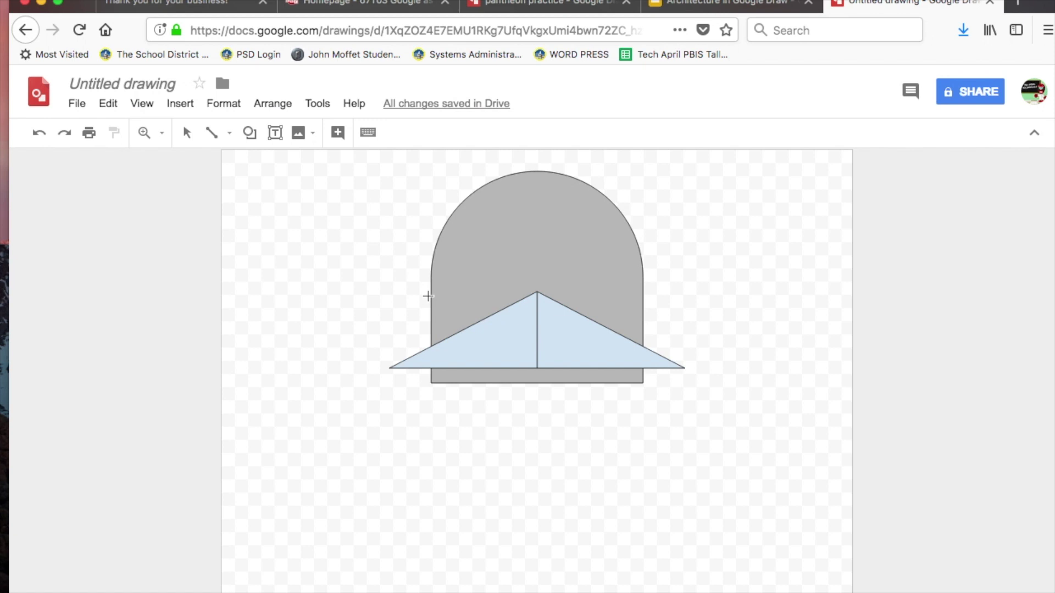
{"action": "left_click_drag", "start_coordinate": [428, 297], "coordinate": [650, 381]}
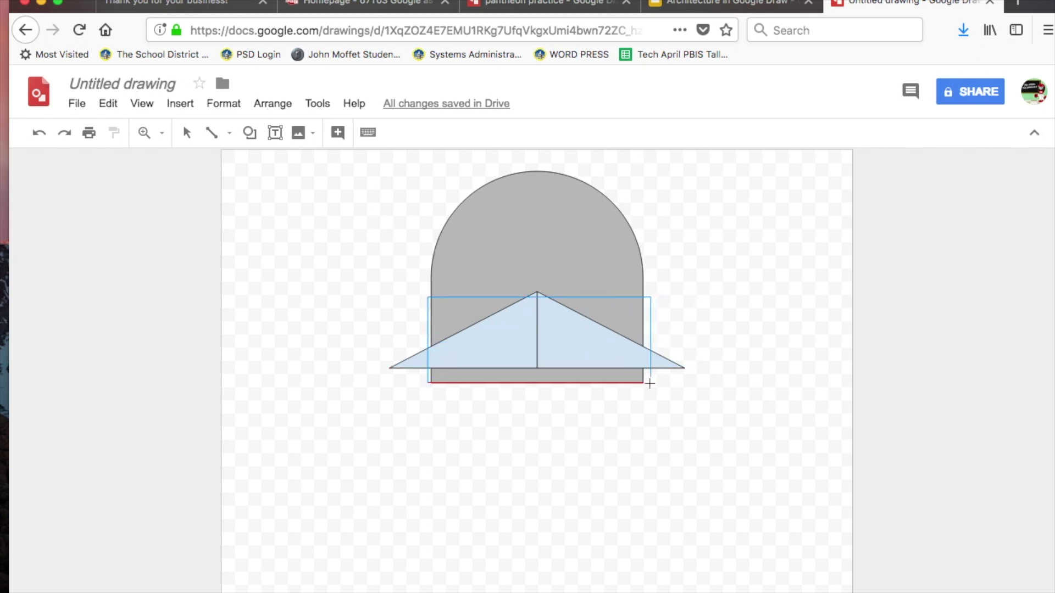
{"action": "left_click_drag", "start_coordinate": [649, 382], "coordinate": [649, 382]}
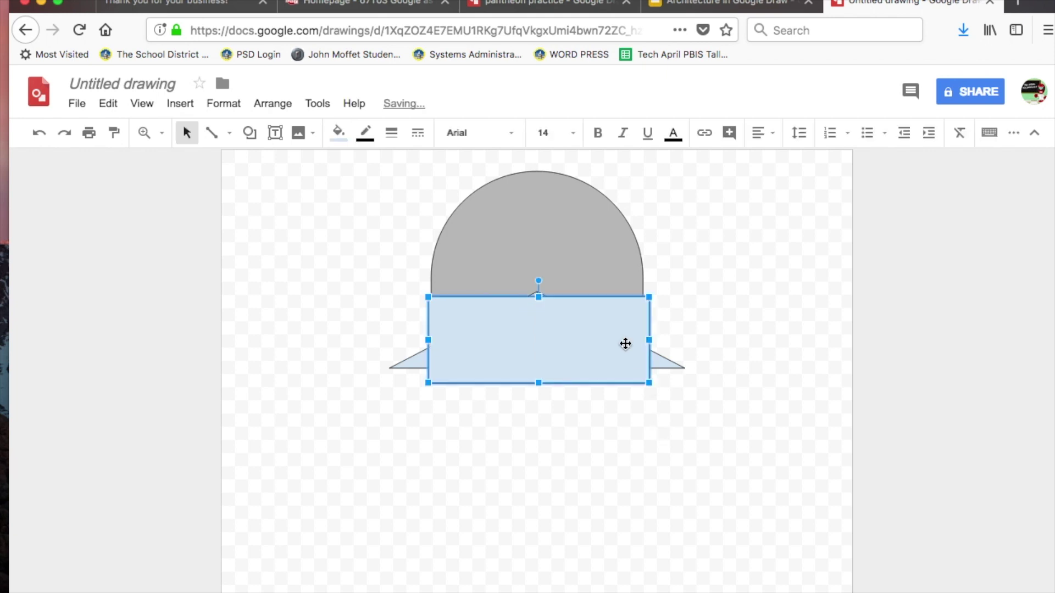
{"action": "left_click_drag", "start_coordinate": [625, 343], "coordinate": [625, 344]}
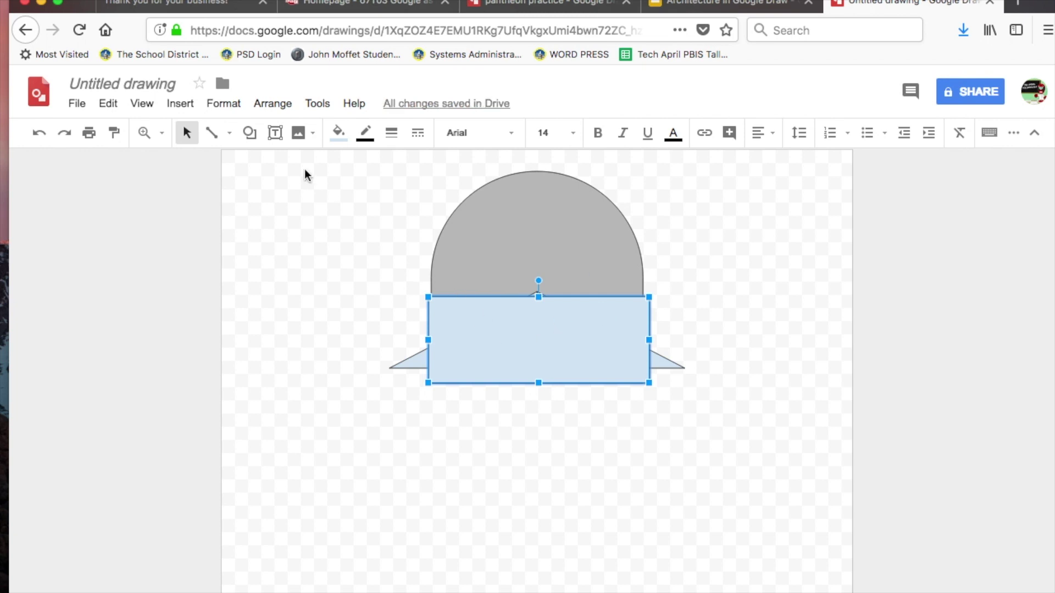
{"action": "left_click", "coordinate": [279, 107]}
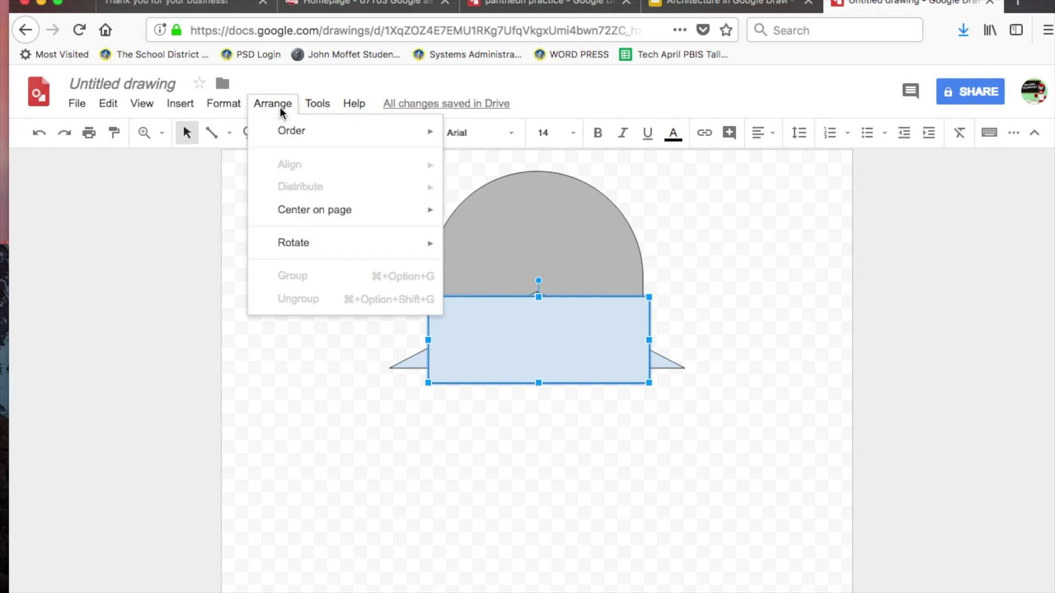
- Move the rectangle one layer back, behind the triangles, and raise it slightly
{"action": "mouse_move", "coordinate": [280, 132]}
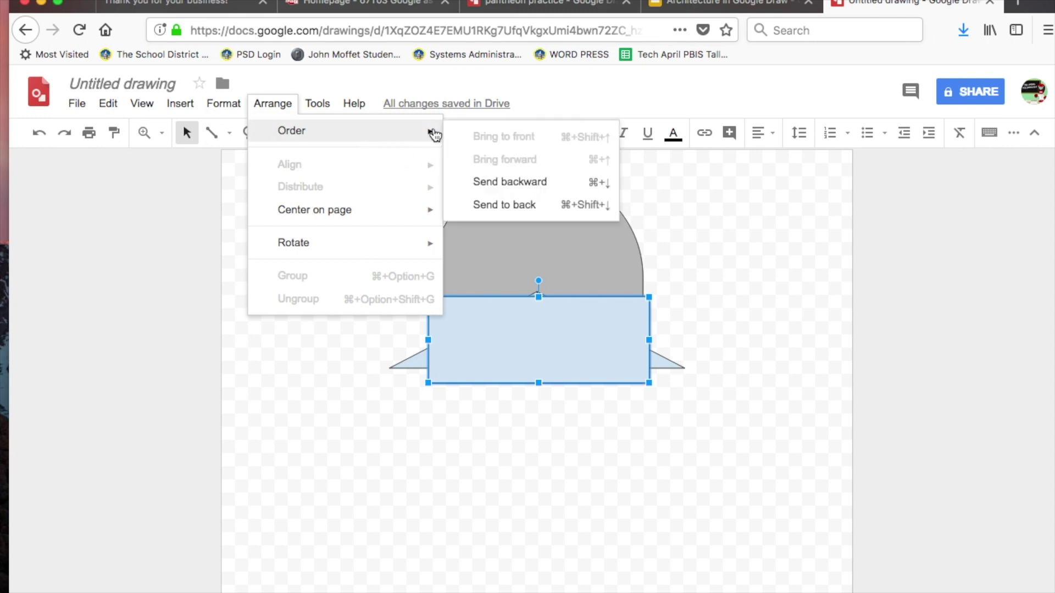
{"action": "left_click", "coordinate": [487, 206]}
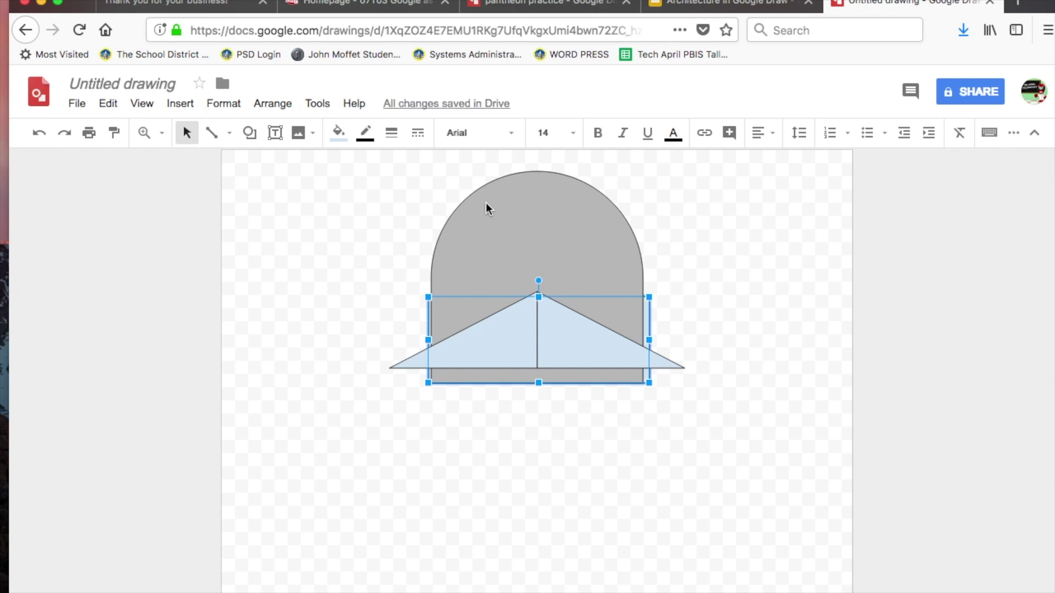
{"action": "key", "text": "ctrl+z"}
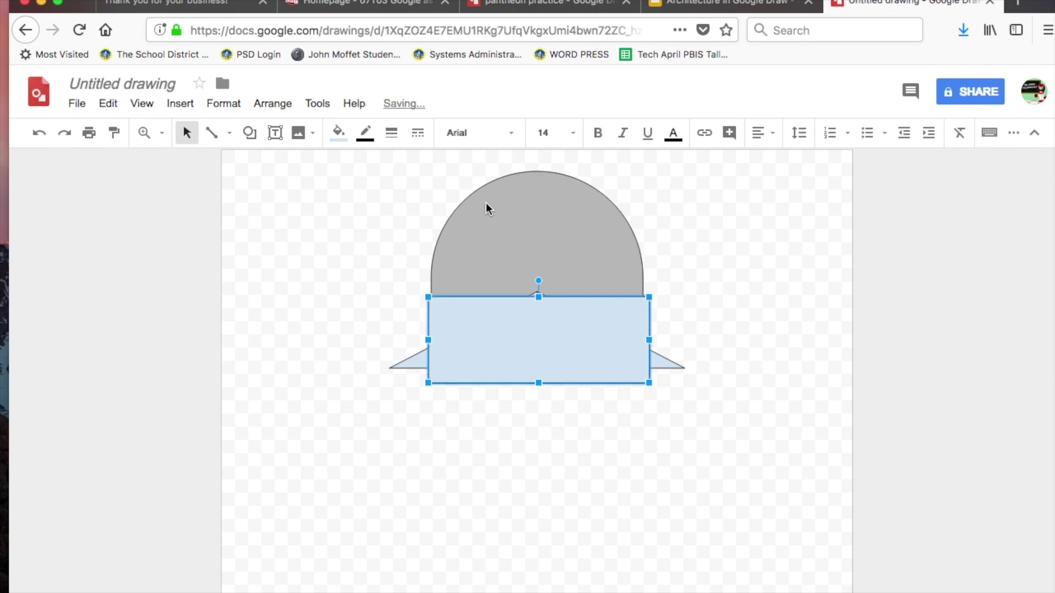
{"action": "left_click", "coordinate": [285, 108]}
{"action": "mouse_move", "coordinate": [306, 132]}
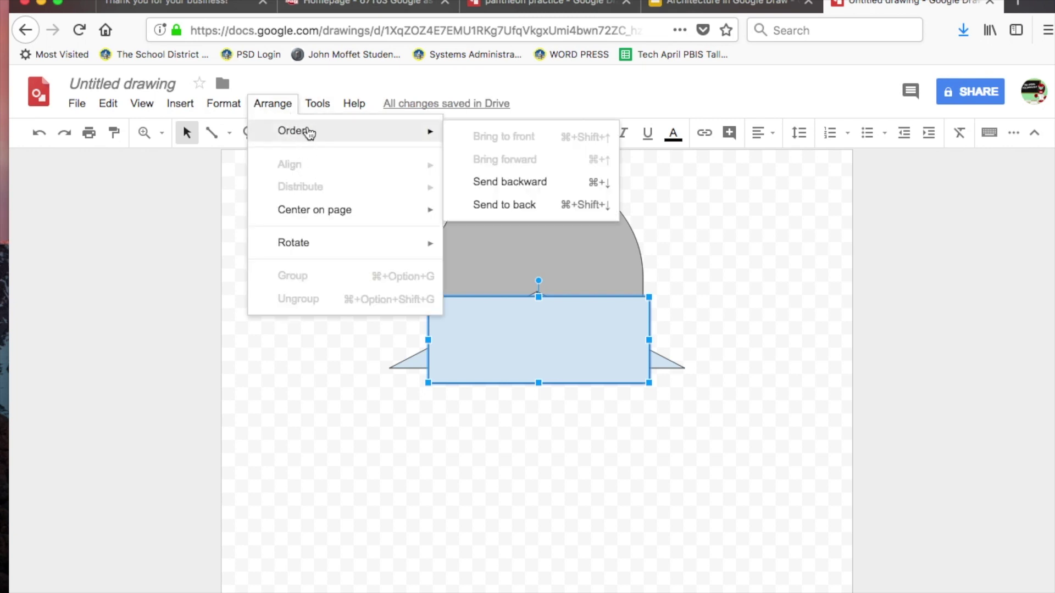
{"action": "left_click", "coordinate": [493, 187]}
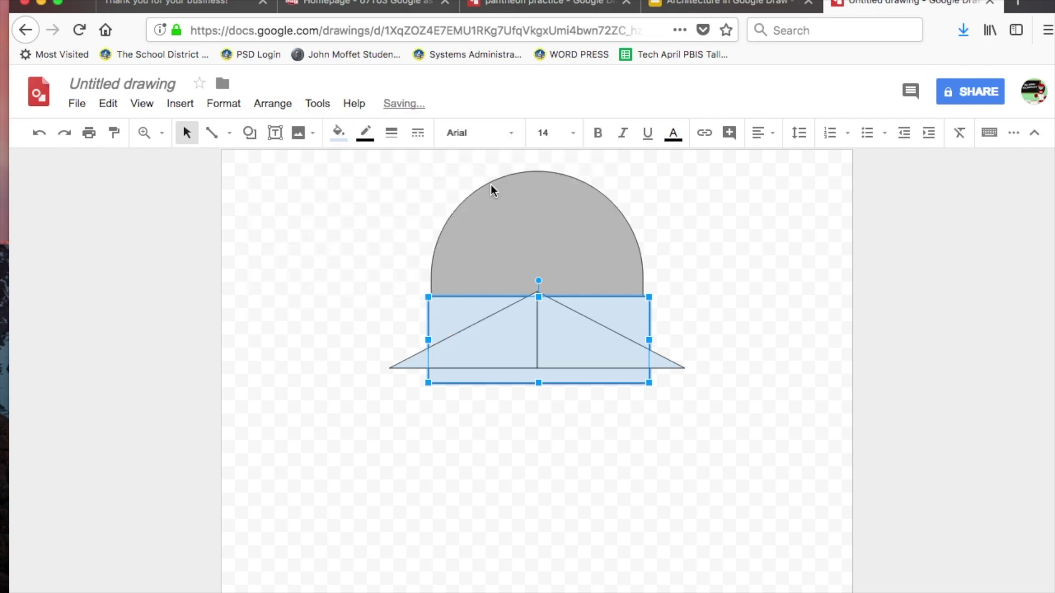
{"action": "left_click_drag", "start_coordinate": [458, 322], "coordinate": [456, 306]}
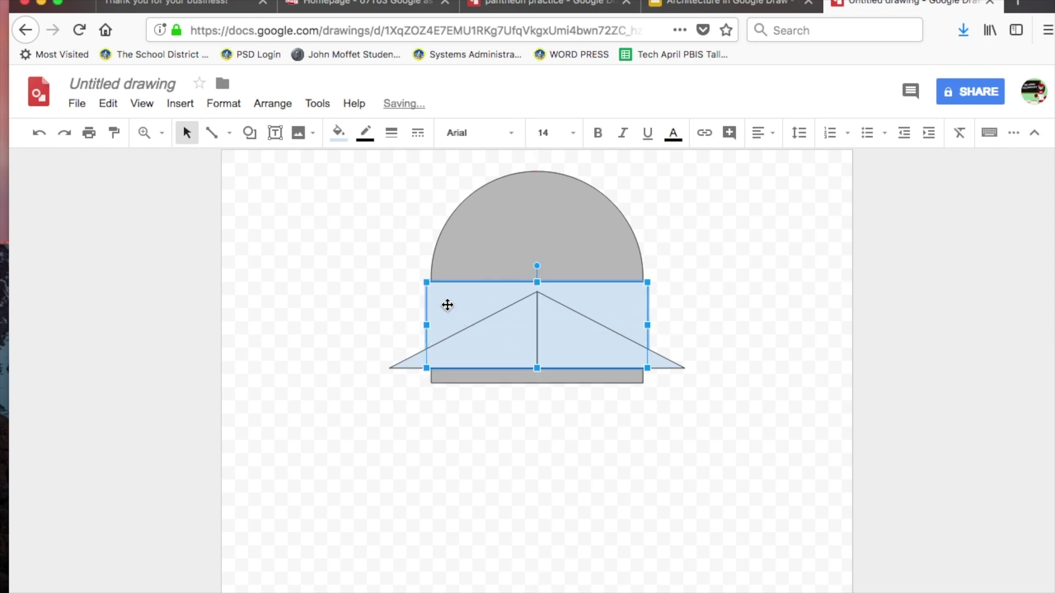
- Raise the dome's bottom edge so it hides behind the drum
{"action": "left_click", "coordinate": [504, 266]}
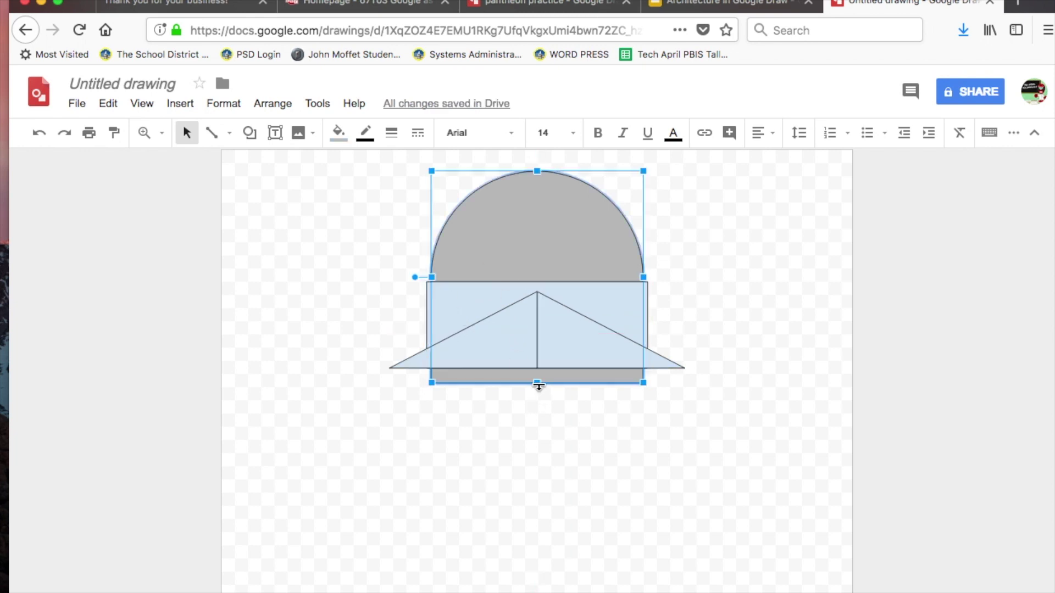
{"action": "left_click_drag", "start_coordinate": [538, 384], "coordinate": [537, 357]}
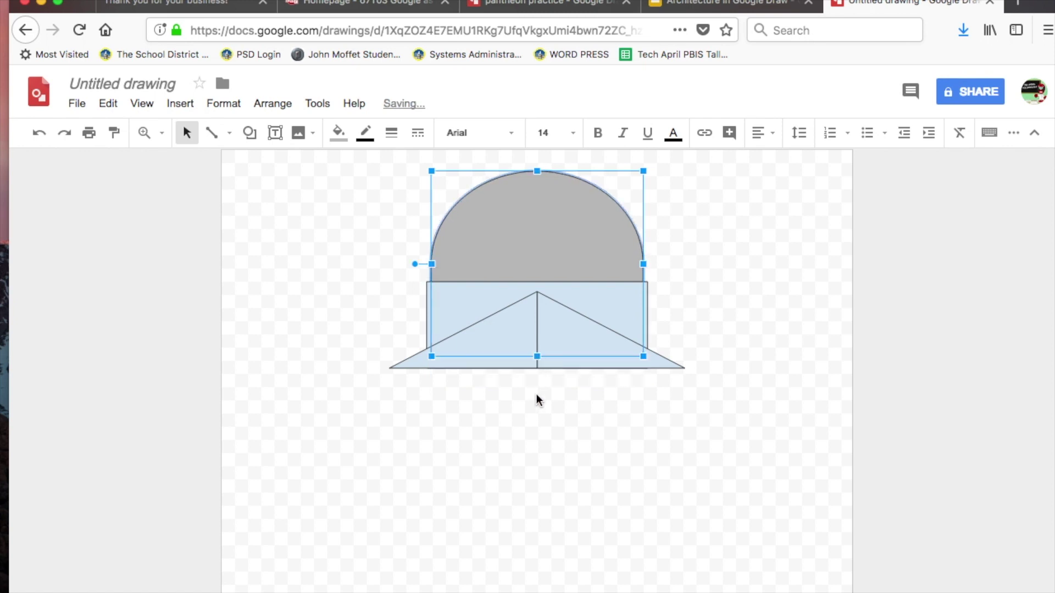
{"action": "left_click", "coordinate": [523, 408]}
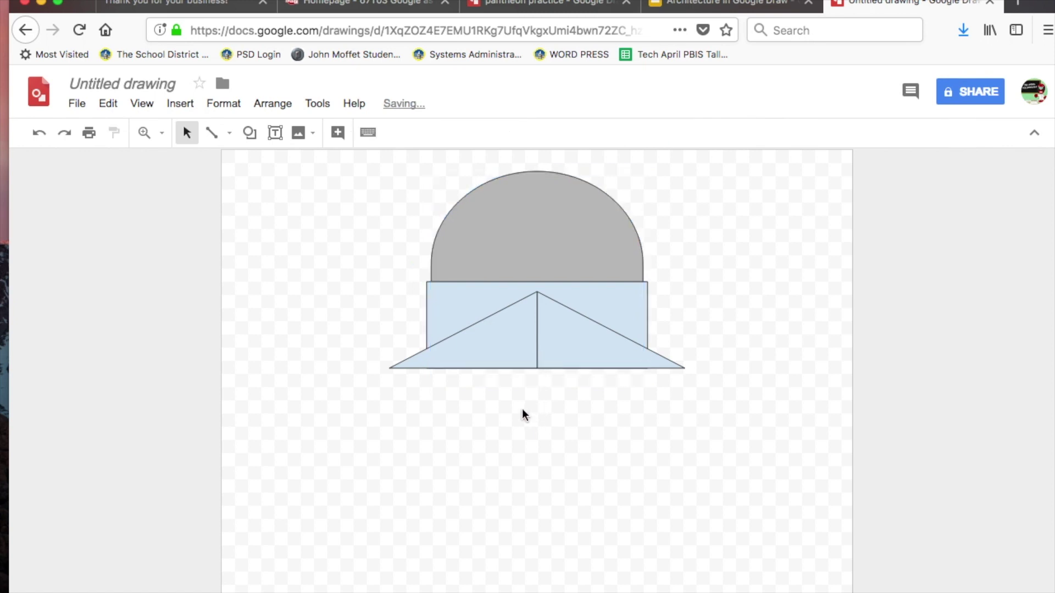
- Give both pediment triangles a grey border and a grey fill
{"action": "left_click", "coordinate": [569, 347]}
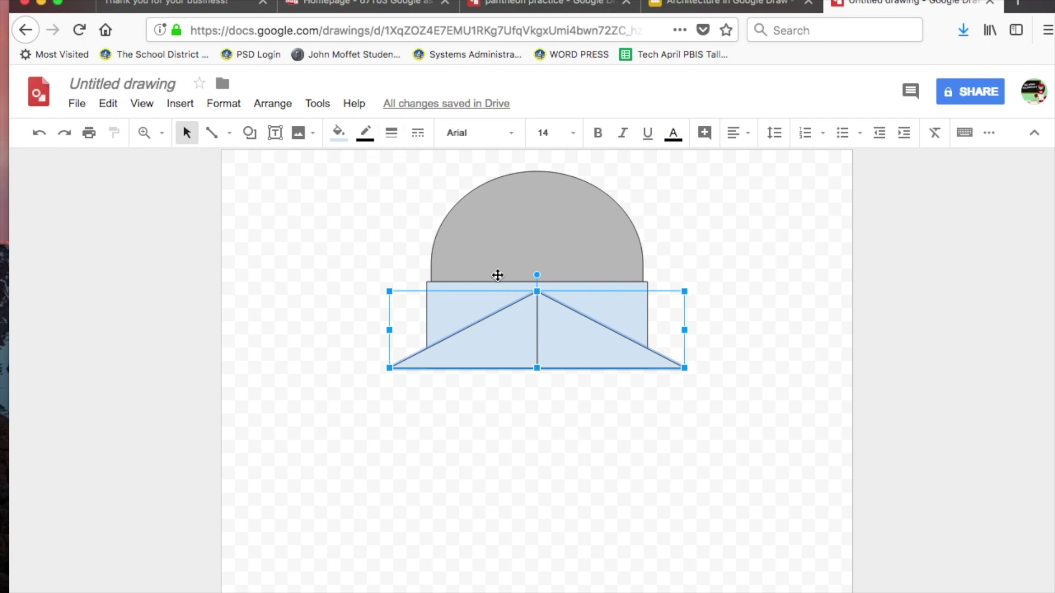
{"action": "left_click", "coordinate": [367, 140]}
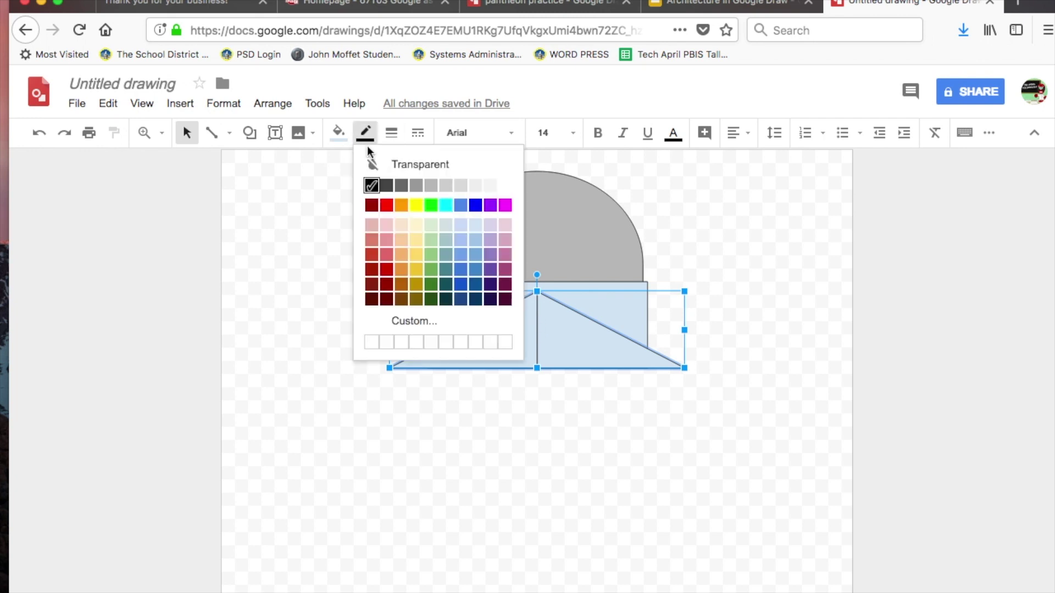
{"action": "left_click", "coordinate": [414, 185]}
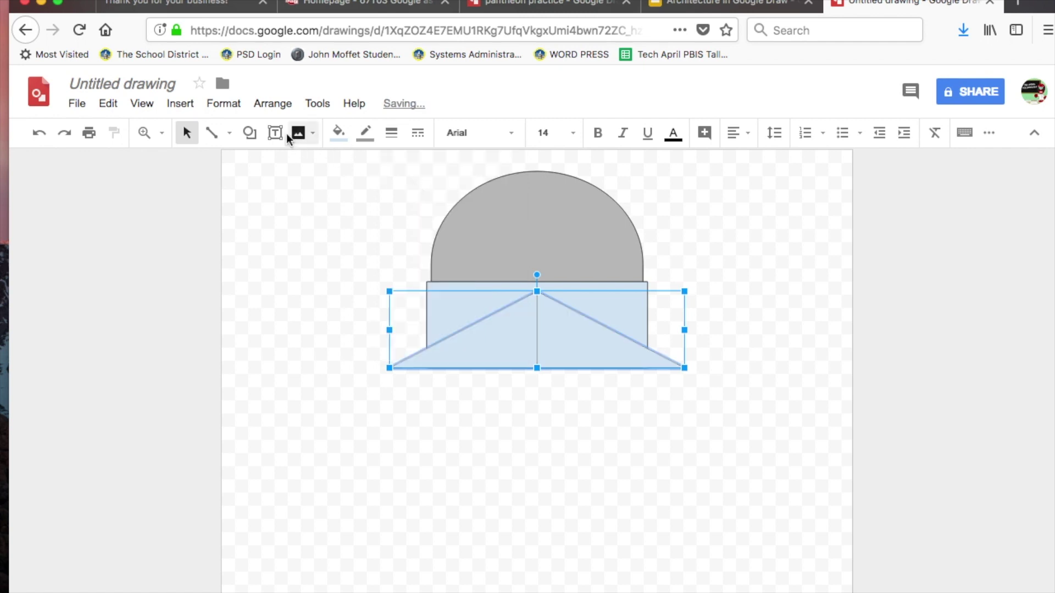
{"action": "left_click", "coordinate": [339, 133]}
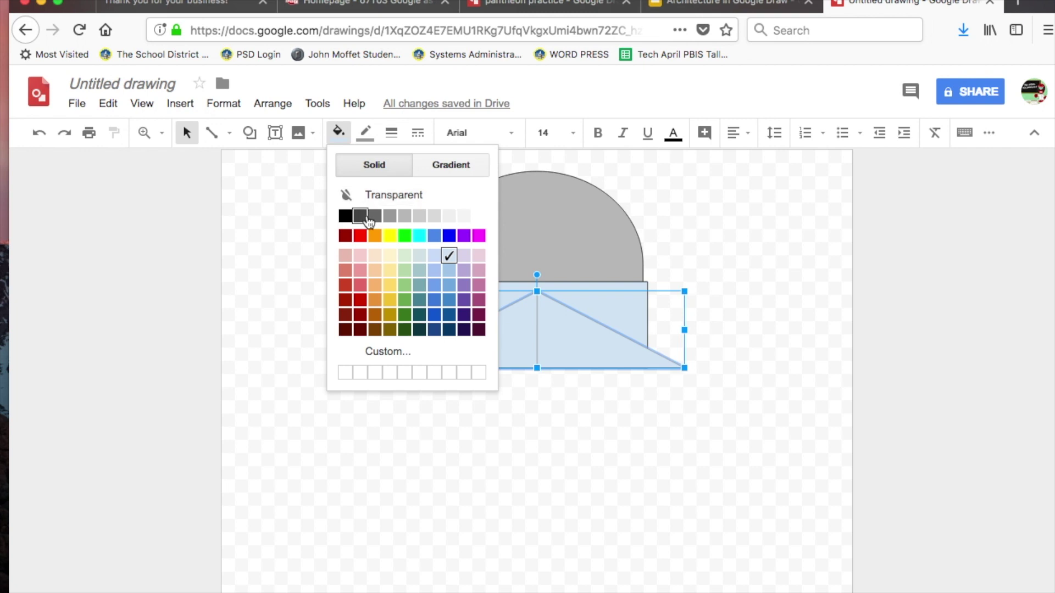
{"action": "left_click", "coordinate": [404, 216]}
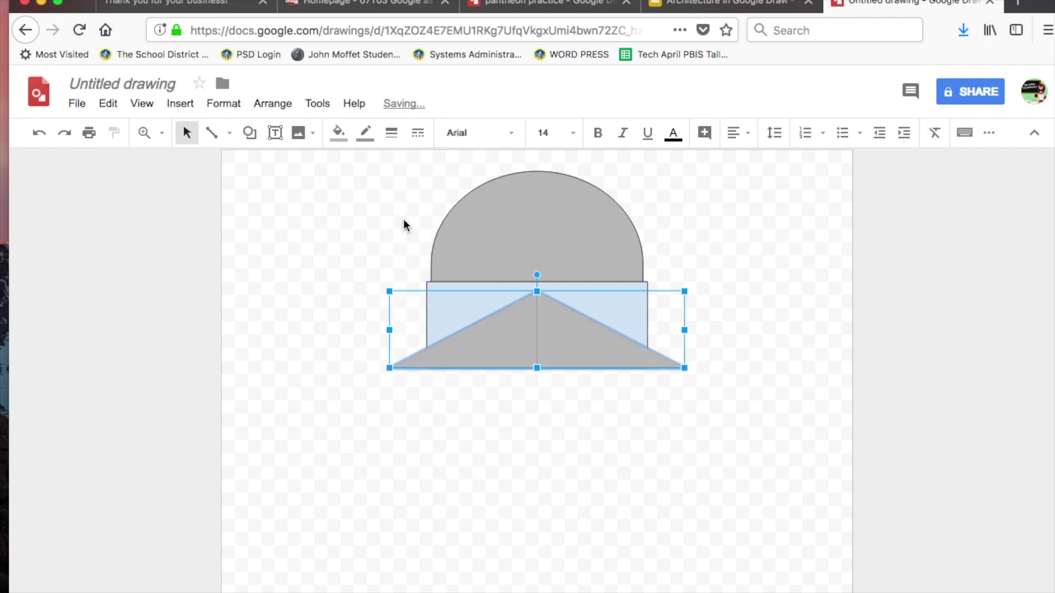
{"action": "left_click", "coordinate": [525, 453]}
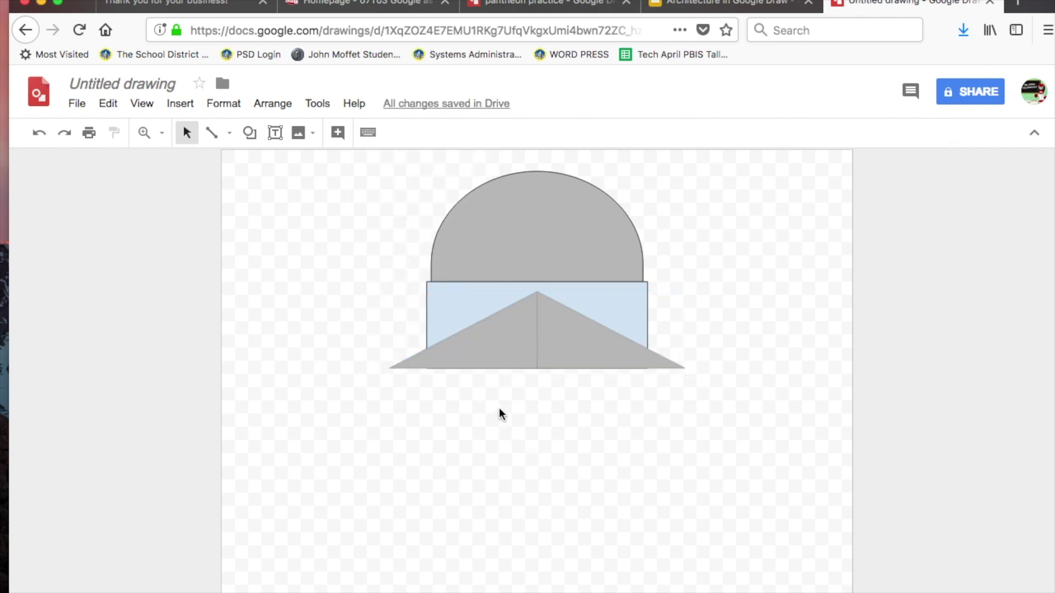
{"action": "left_click", "coordinate": [453, 314]}
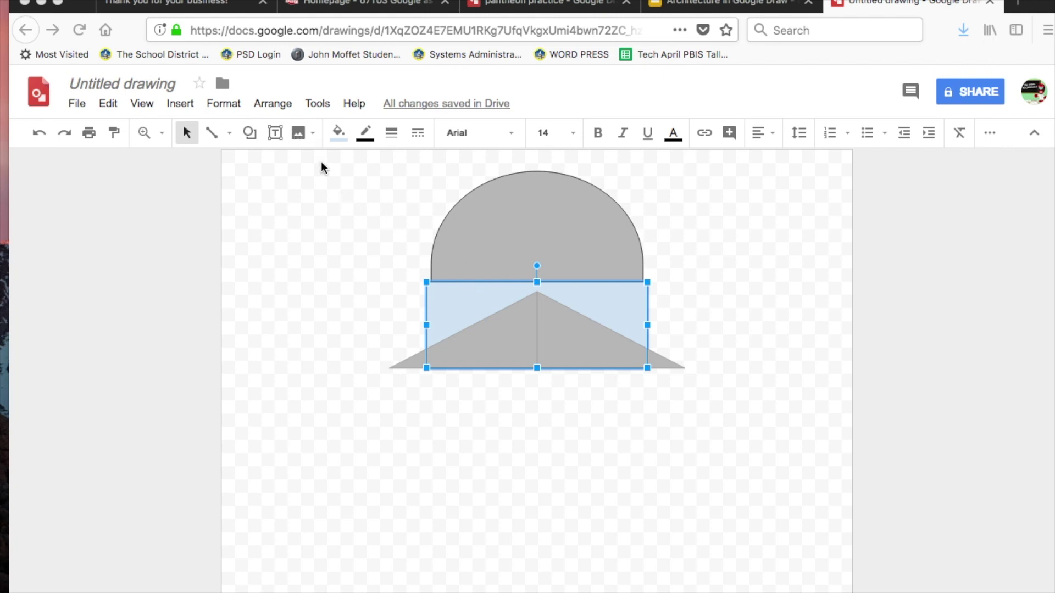
- Fill the drum rectangle dark grey and the dome semicircle a darker grey
{"action": "left_click", "coordinate": [338, 132]}
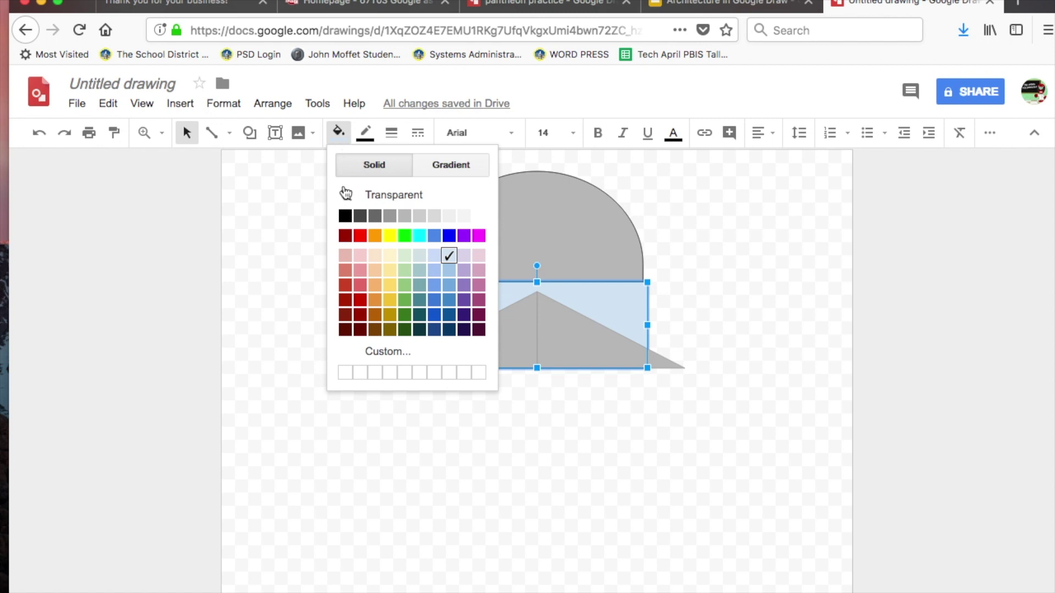
{"action": "left_click", "coordinate": [390, 217]}
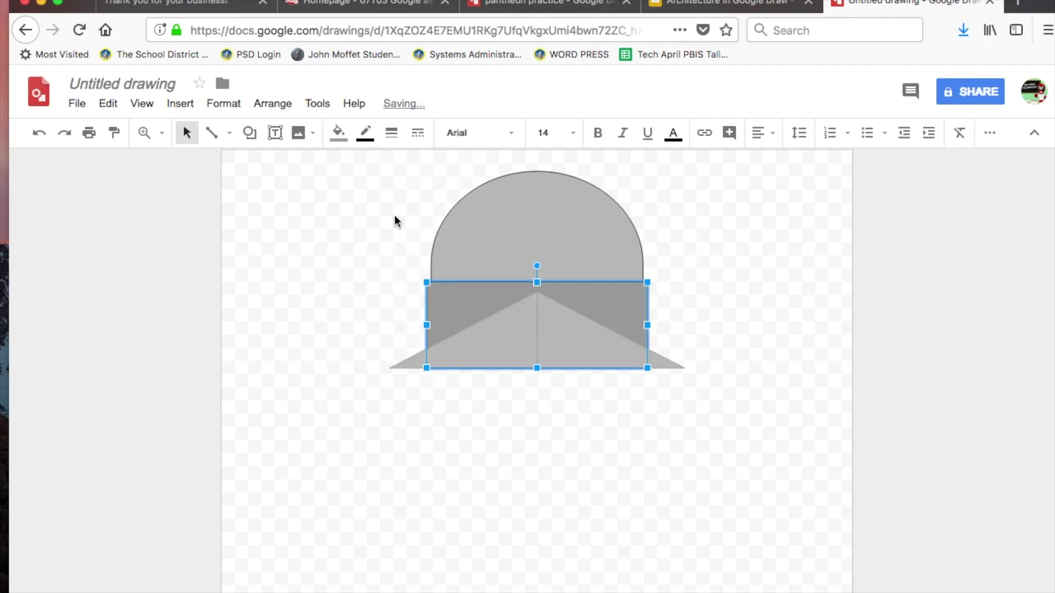
{"action": "left_click", "coordinate": [480, 252]}
{"action": "left_click", "coordinate": [339, 135]}
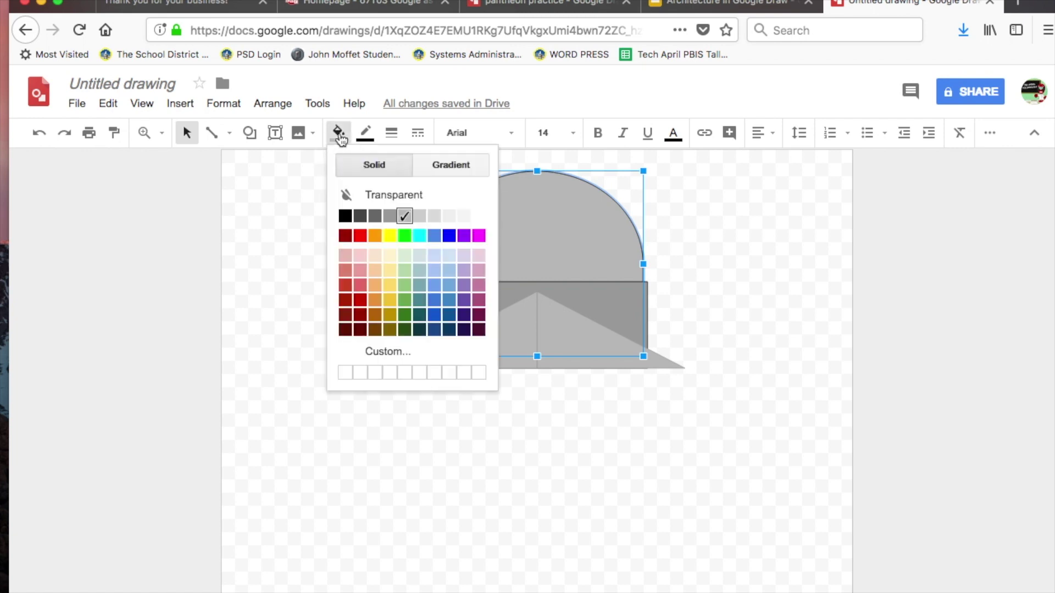
{"action": "left_click", "coordinate": [375, 216]}
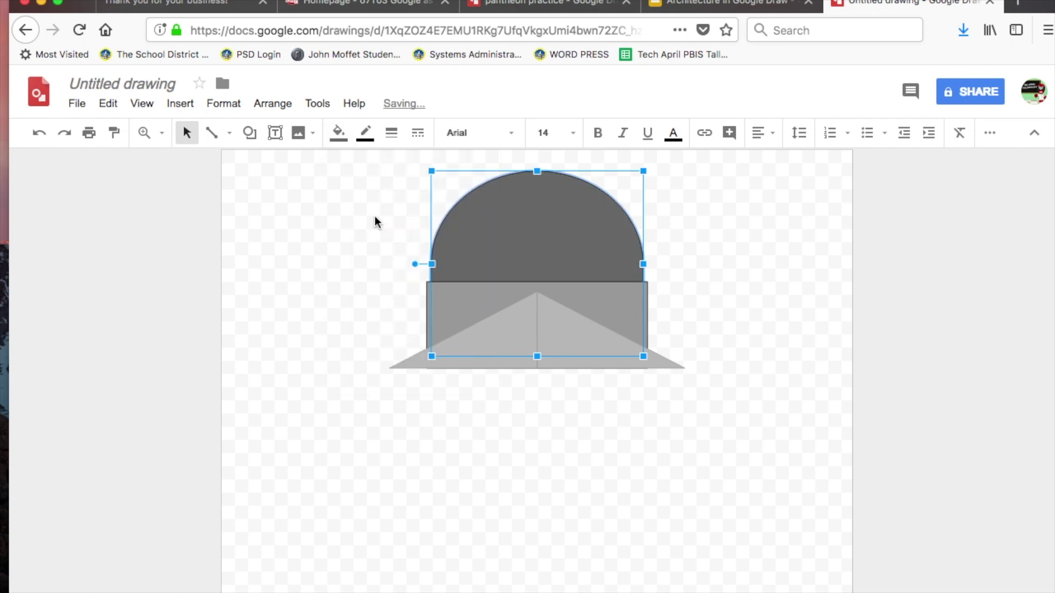
{"action": "left_click", "coordinate": [379, 267]}
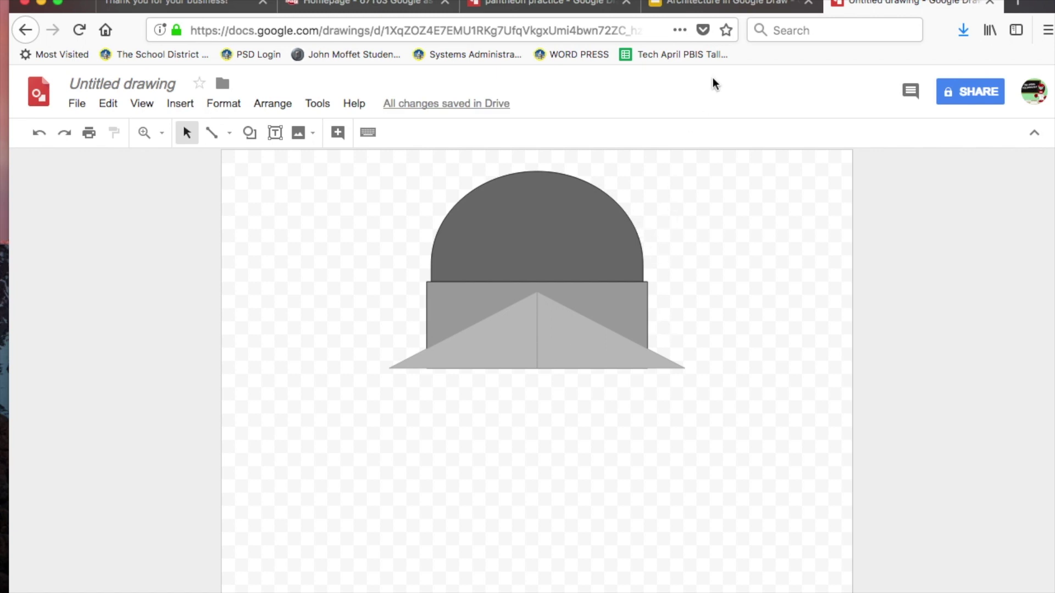
{"action": "left_click", "coordinate": [677, 5]}
{"action": "left_click", "coordinate": [132, 294]}
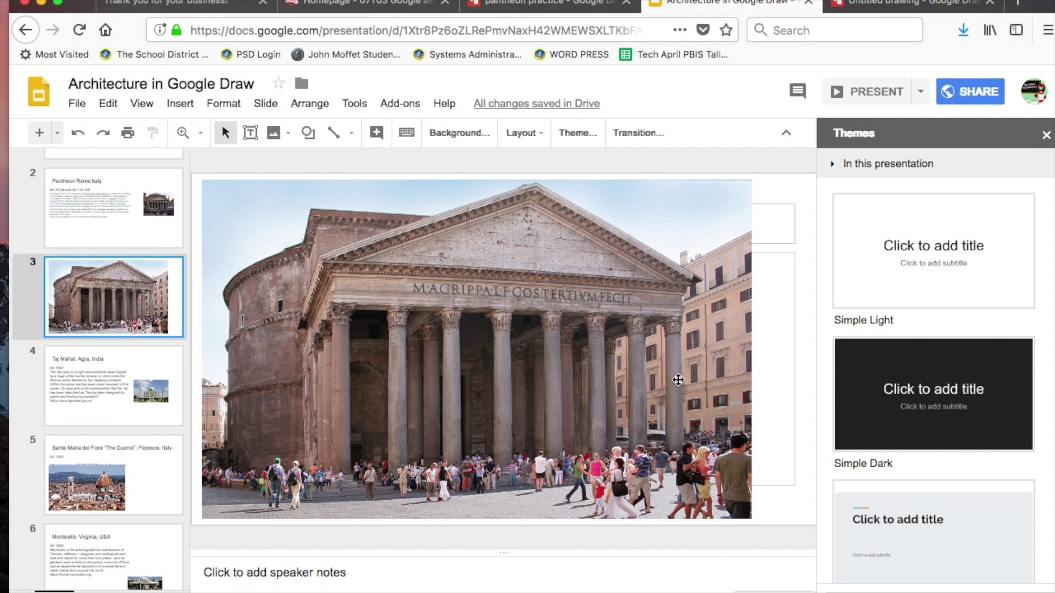
{"action": "left_click", "coordinate": [854, 7]}
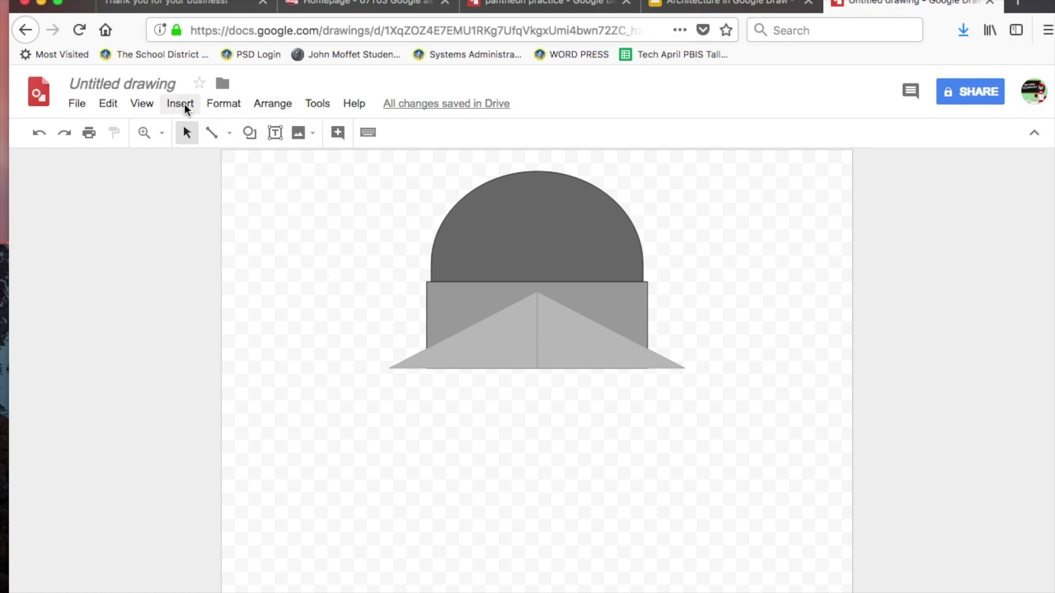
- Draw a tall thin rectangle beneath the pediment's left corner as the first column
{"action": "left_click", "coordinate": [184, 105]}
{"action": "left_click", "coordinate": [183, 104]}
{"action": "left_click", "coordinate": [249, 133]}
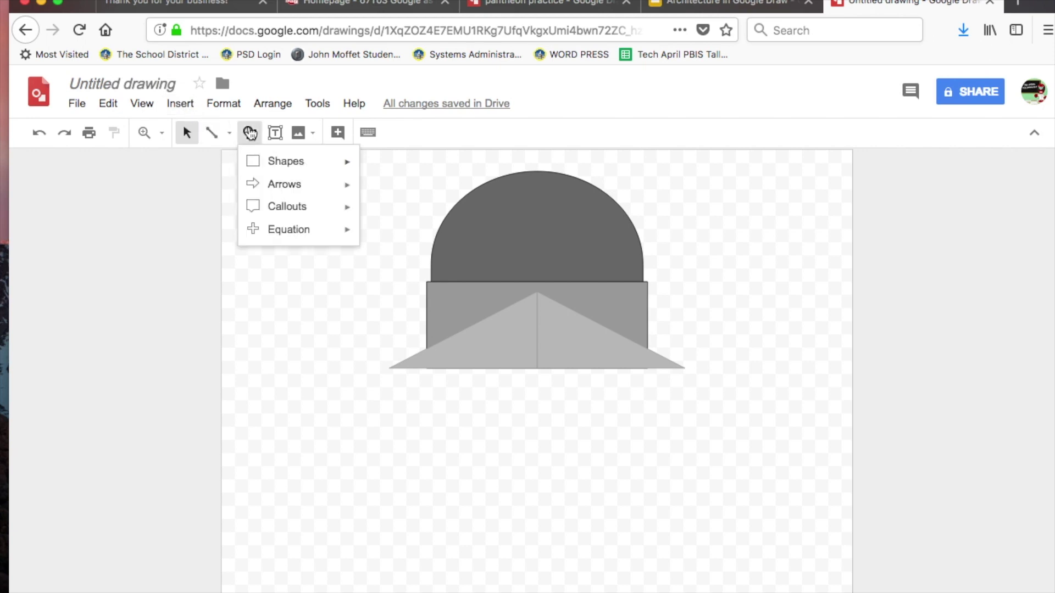
{"action": "mouse_move", "coordinate": [255, 161]}
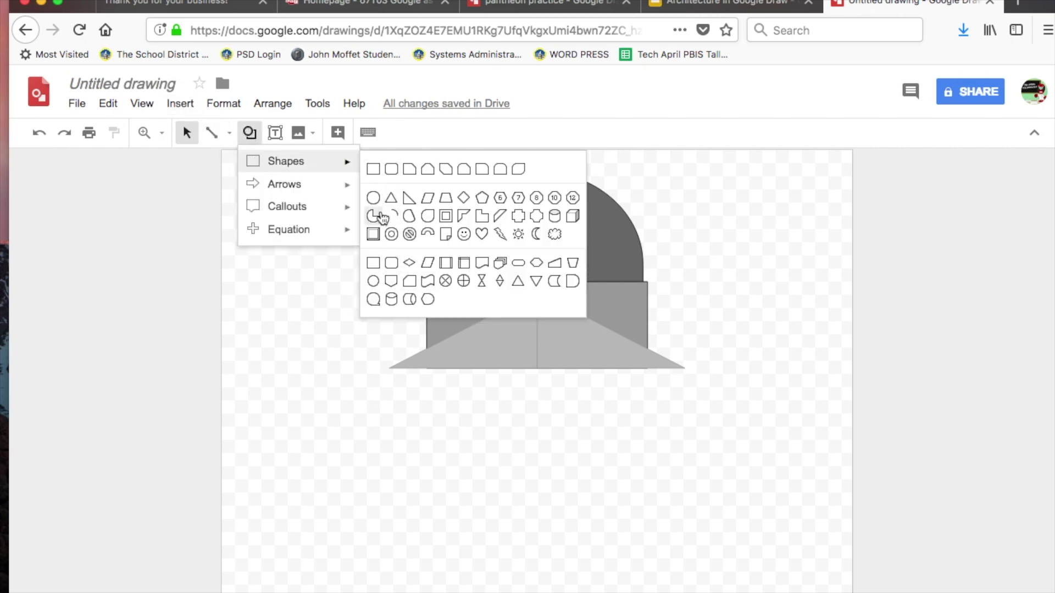
{"action": "left_click", "coordinate": [374, 170]}
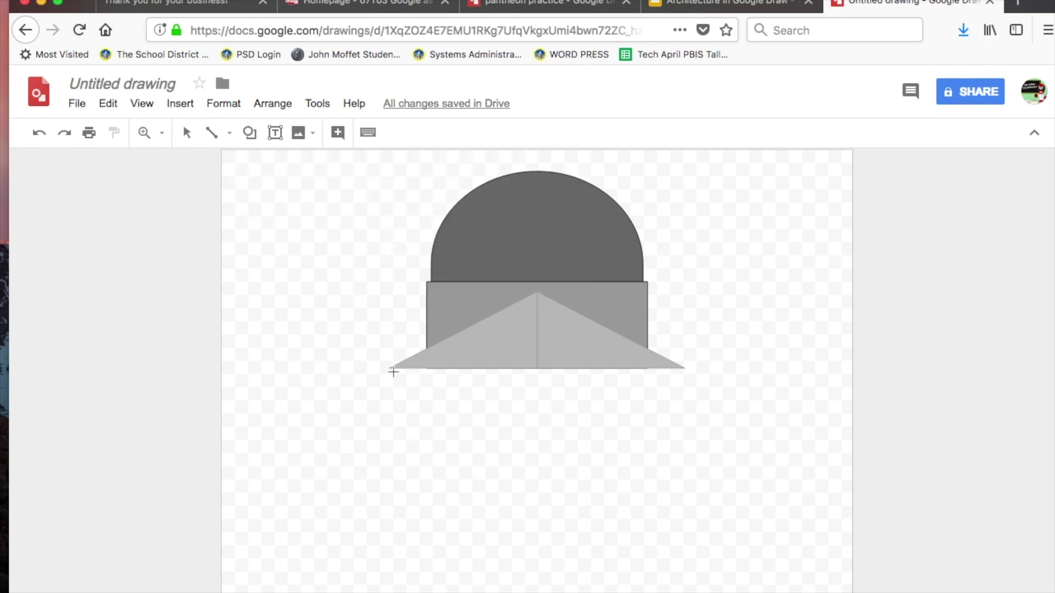
{"action": "mouse_move", "coordinate": [393, 369]}
{"action": "left_mouse_down"}
{"action": "mouse_move", "coordinate": [411, 389]}
{"action": "mouse_move", "coordinate": [412, 523]}
{"action": "left_mouse_up"}
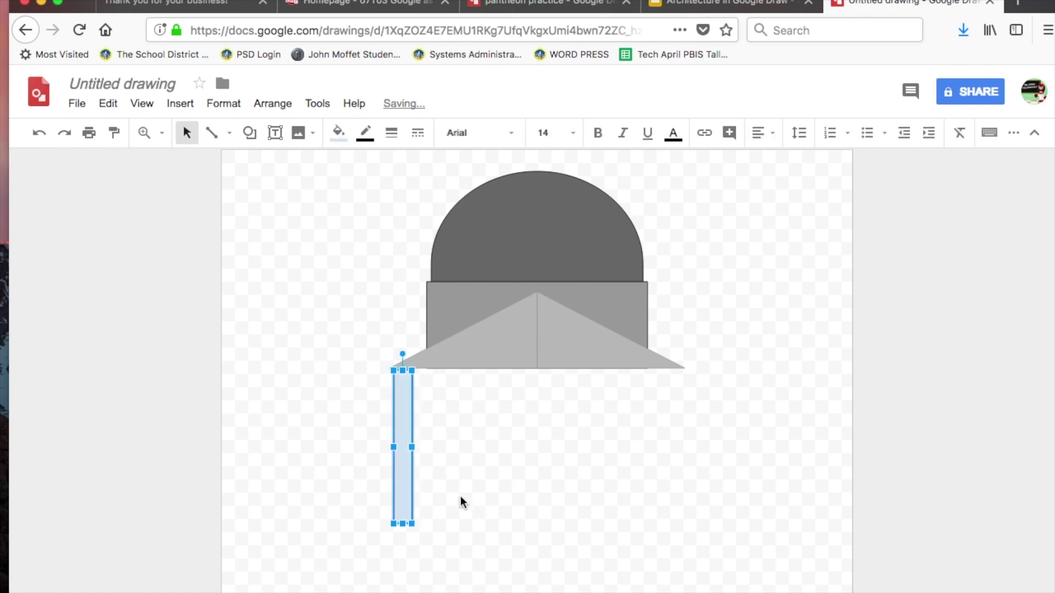
- Compare with the Pantheon photo and make the column slightly shorter and narrower
{"action": "left_click", "coordinate": [730, 4]}
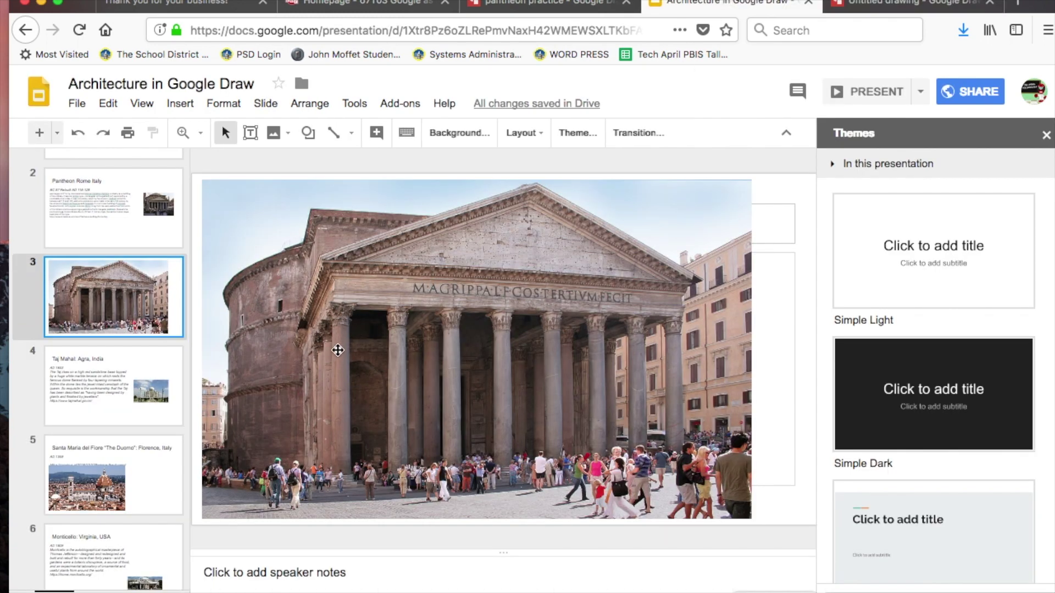
{"action": "left_click", "coordinate": [885, 6]}
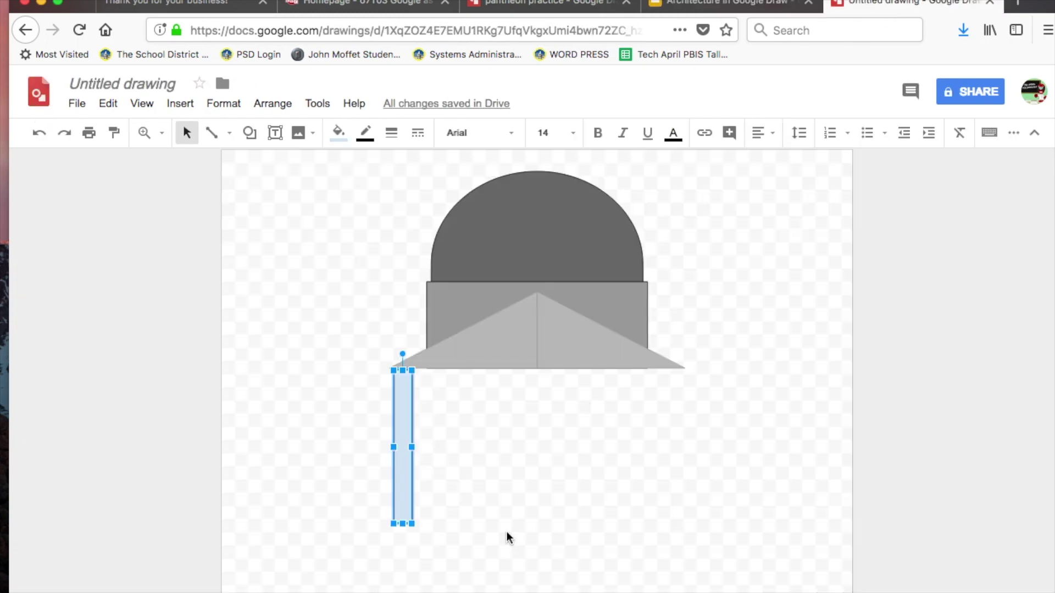
{"action": "left_click_drag", "start_coordinate": [404, 524], "coordinate": [403, 514]}
{"action": "left_click_drag", "start_coordinate": [412, 441], "coordinate": [409, 442]}
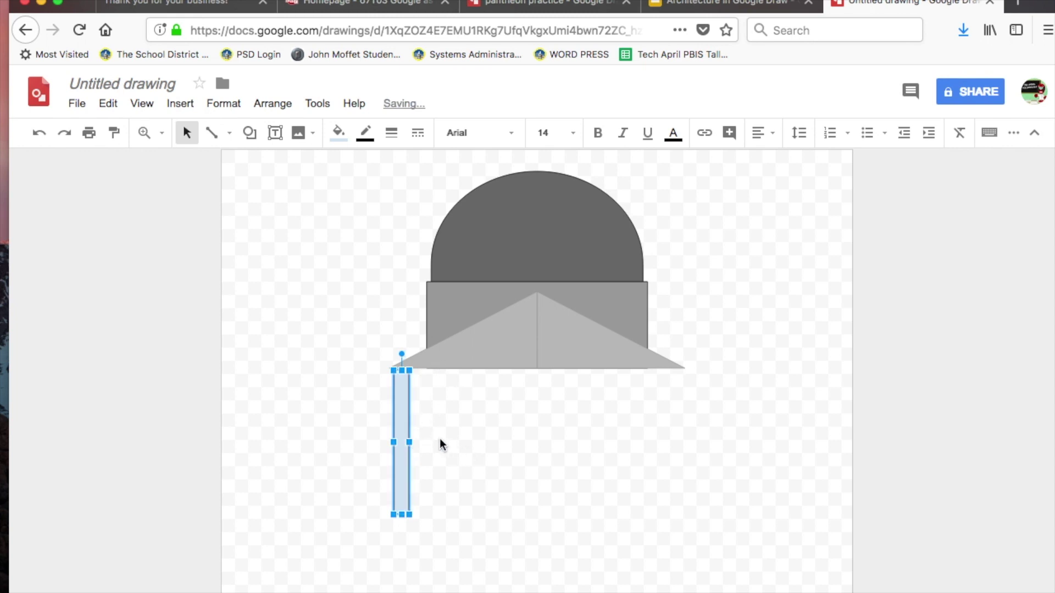
- Duplicate the column several times, placing the copies in a row under the pediment
{"action": "key", "text": "super+d"}
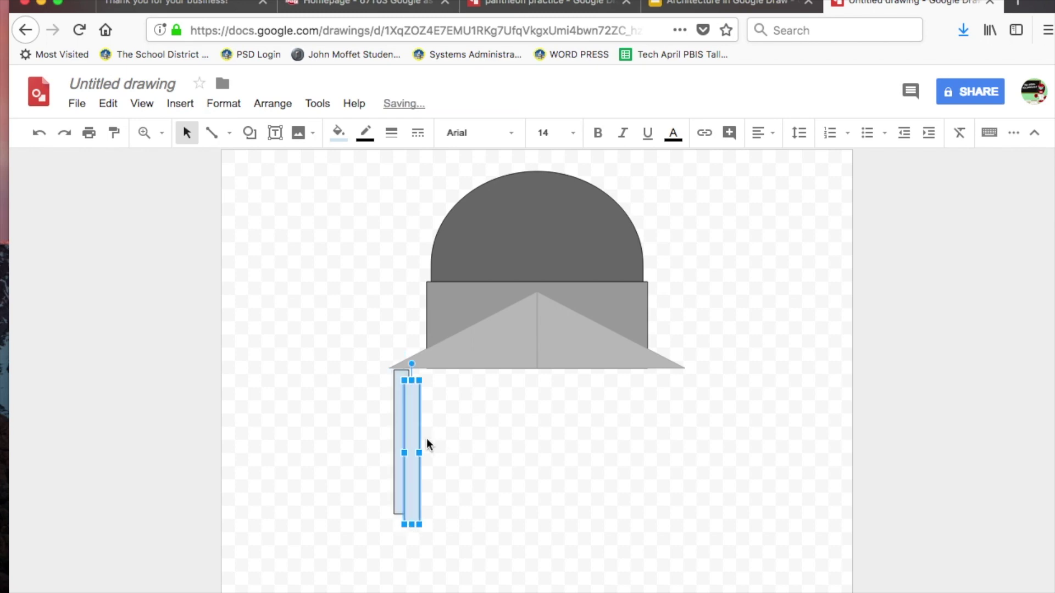
{"action": "left_click_drag", "start_coordinate": [418, 434], "coordinate": [430, 424]}
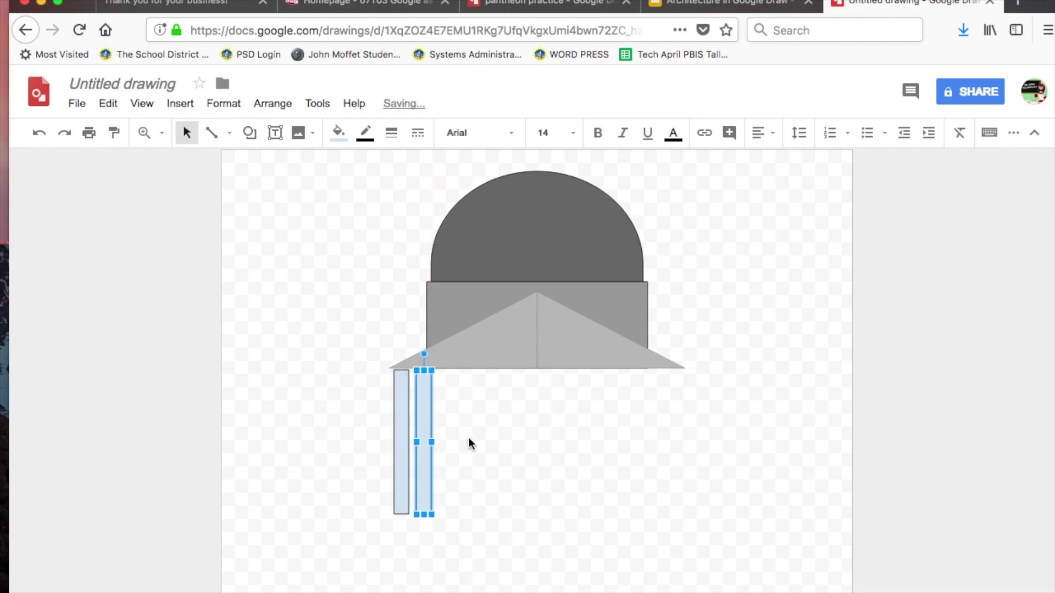
{"action": "key", "text": "super+d"}
{"action": "left_click_drag", "start_coordinate": [421, 431], "coordinate": [536, 407]}
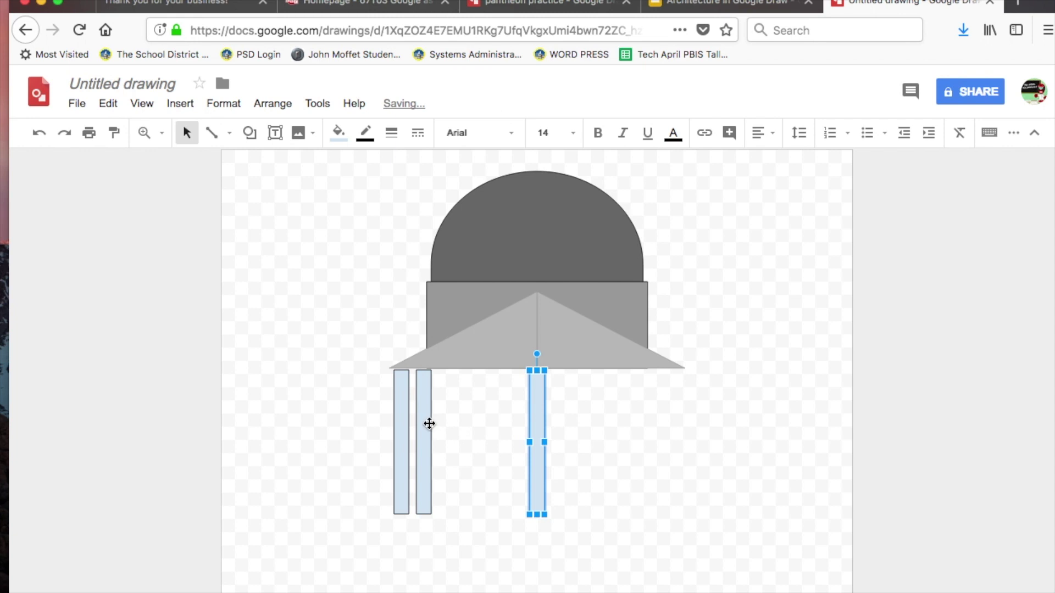
{"action": "left_click_drag", "start_coordinate": [427, 423], "coordinate": [437, 422]}
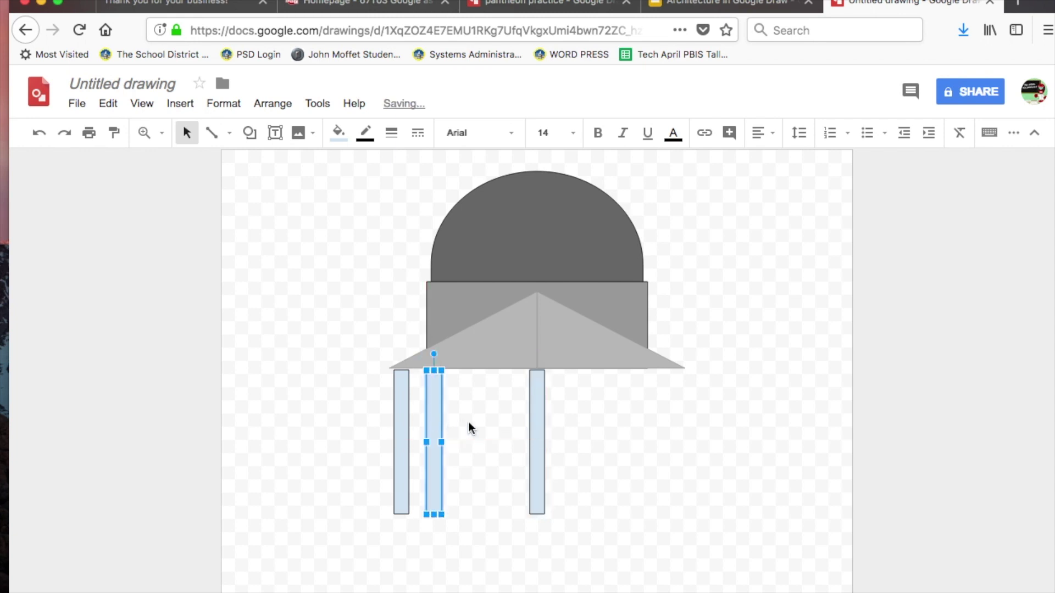
{"action": "key", "text": "ctrl+d"}
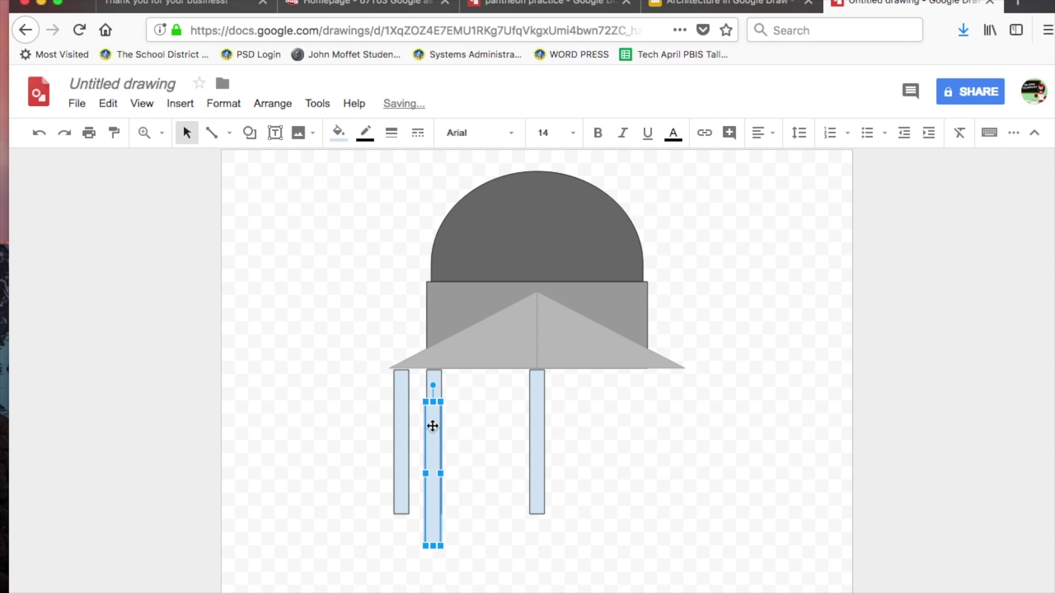
{"action": "left_click_drag", "start_coordinate": [433, 426], "coordinate": [489, 424]}
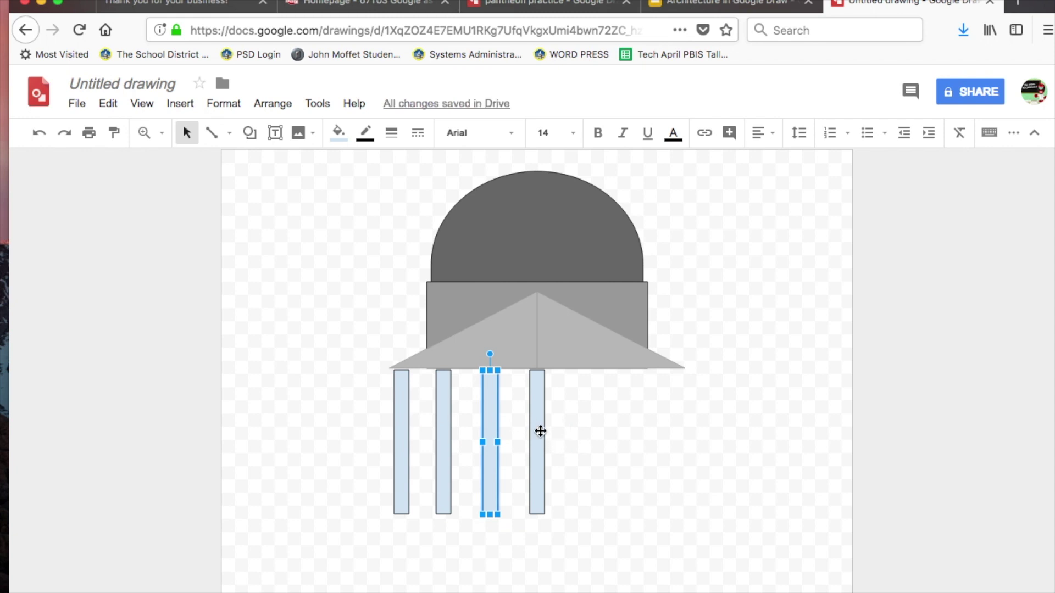
{"action": "left_click", "coordinate": [575, 432]}
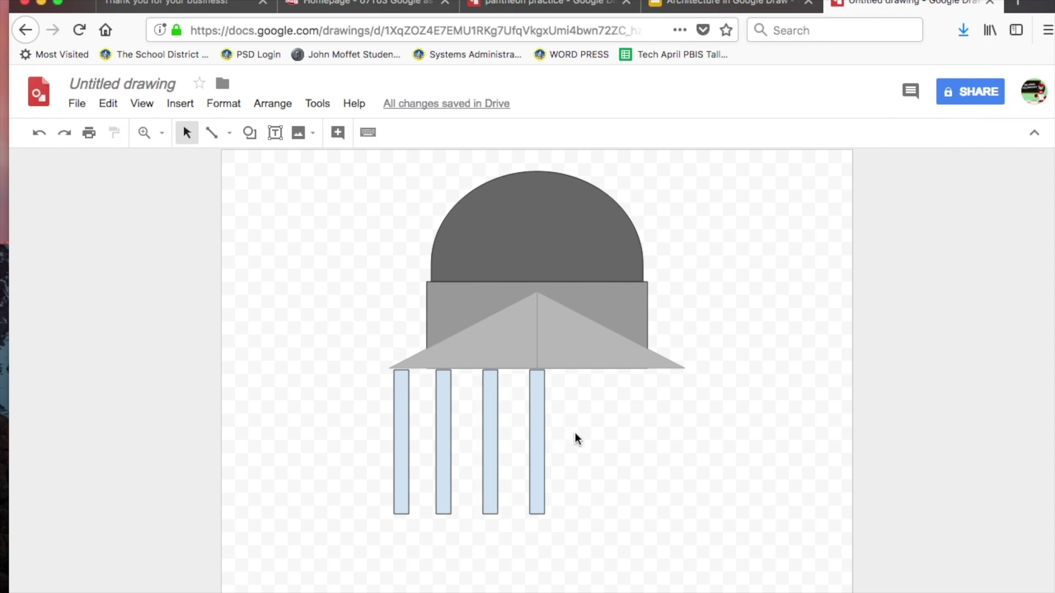
- Paste more column copies to the right and even out the gaps until eight columns stand
{"action": "key", "text": "ctrl+v"}
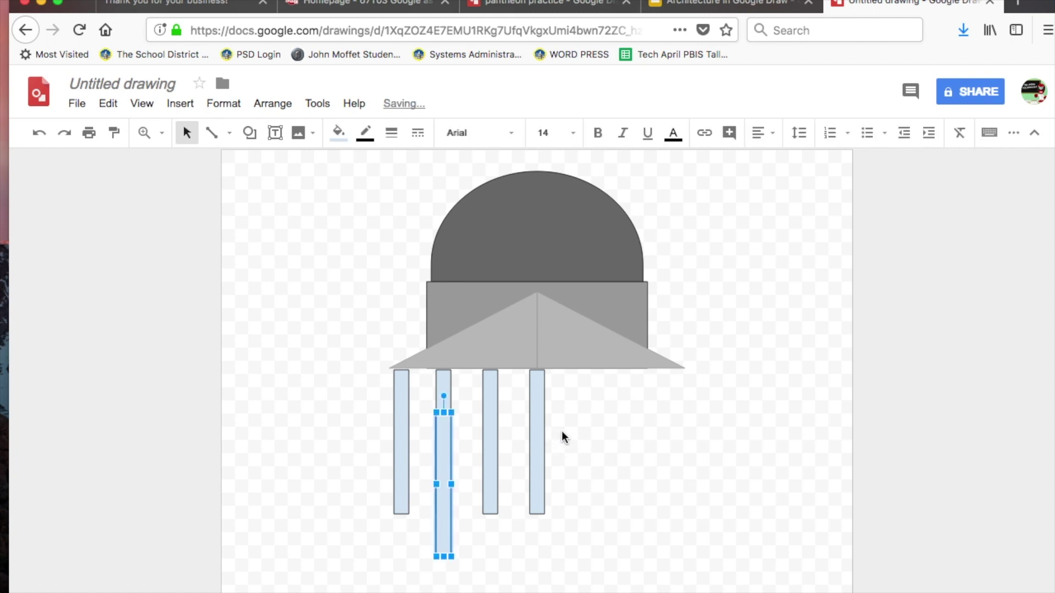
{"action": "left_click_drag", "start_coordinate": [445, 457], "coordinate": [580, 414]}
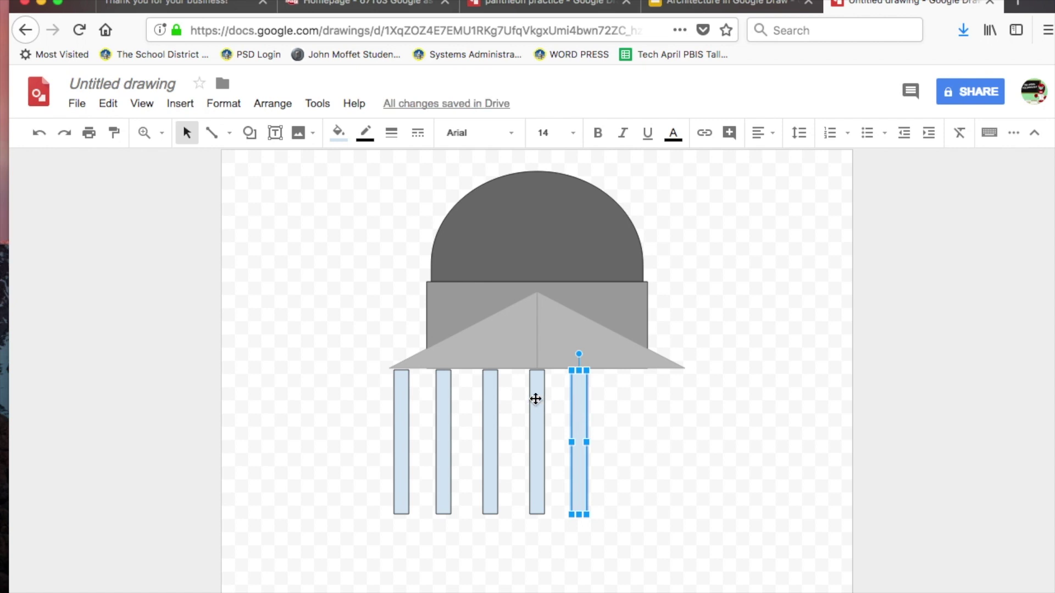
{"action": "key", "text": "ctrl+v"}
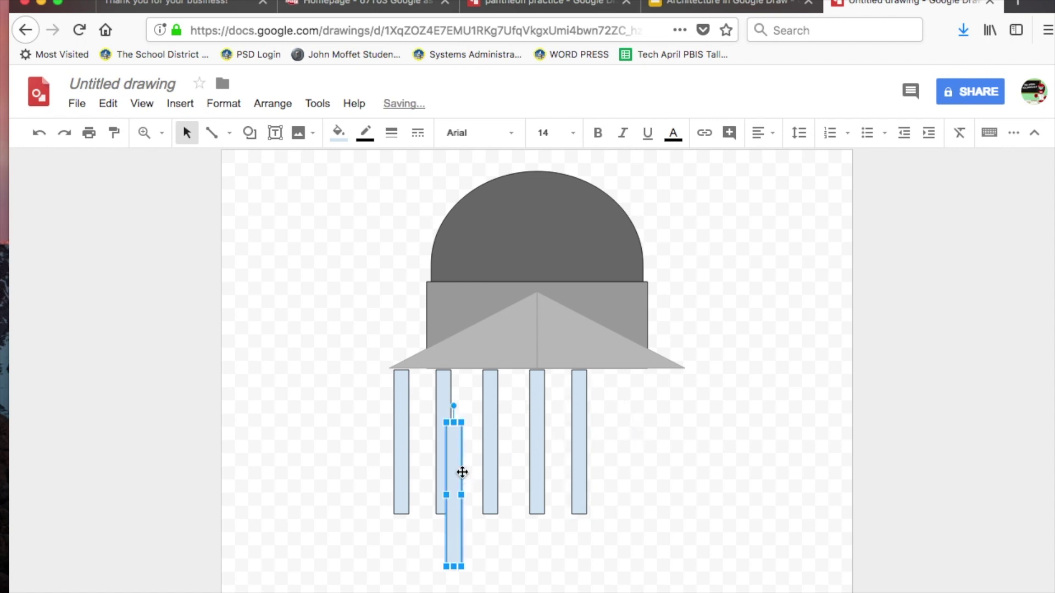
{"action": "left_click_drag", "start_coordinate": [454, 465], "coordinate": [621, 413]}
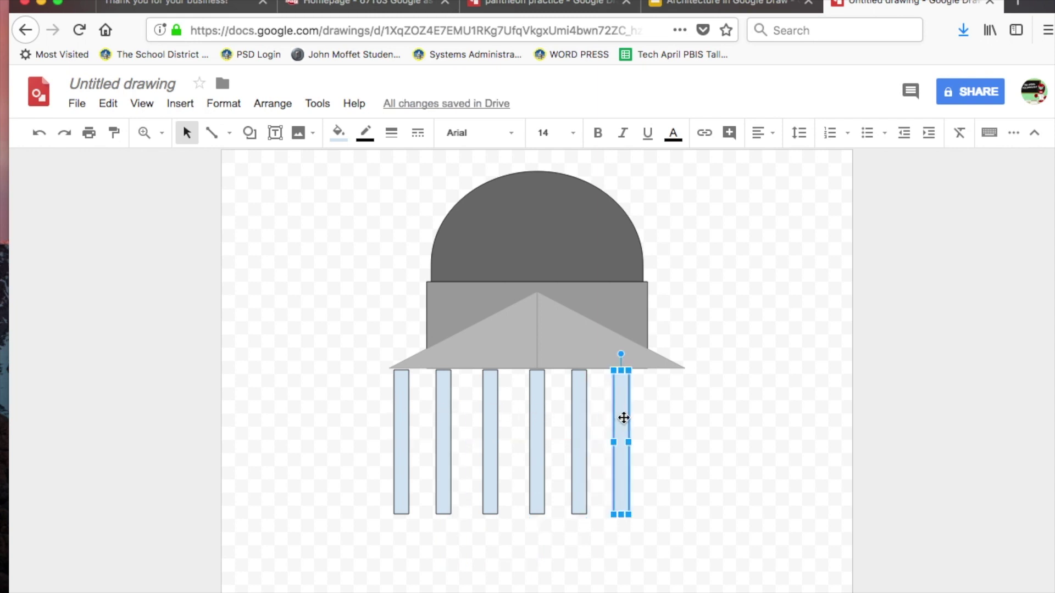
{"action": "key", "text": "ctrl+v"}
{"action": "left_click_drag", "start_coordinate": [463, 459], "coordinate": [600, 400]}
{"action": "left_click_drag", "start_coordinate": [538, 413], "coordinate": [566, 411]}
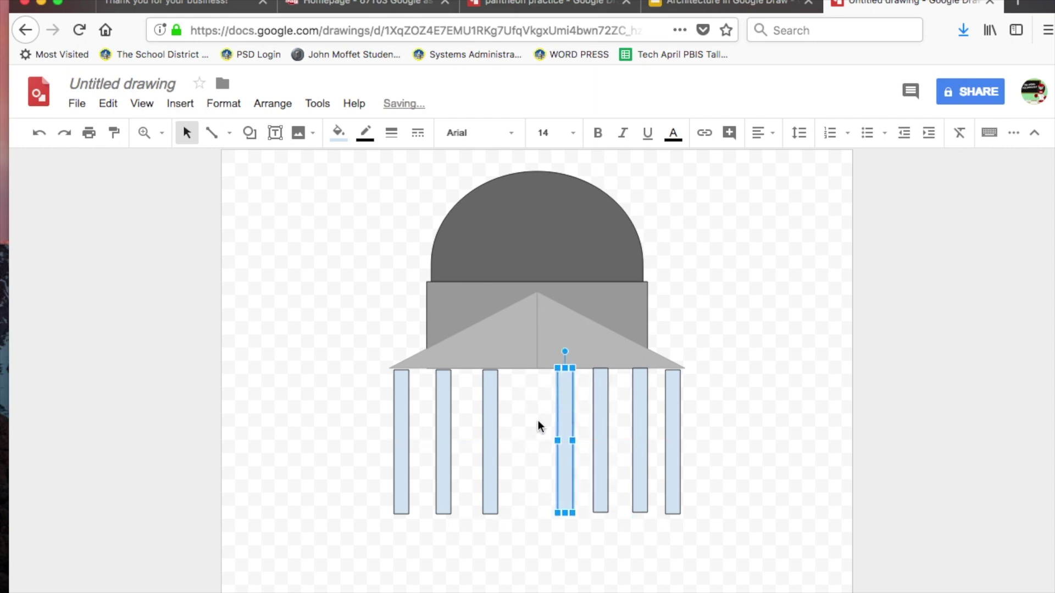
{"action": "key", "text": "ctrl+d"}
{"action": "left_click_drag", "start_coordinate": [479, 464], "coordinate": [526, 390]}
- Select all eight columns together
{"action": "left_click", "coordinate": [357, 432]}
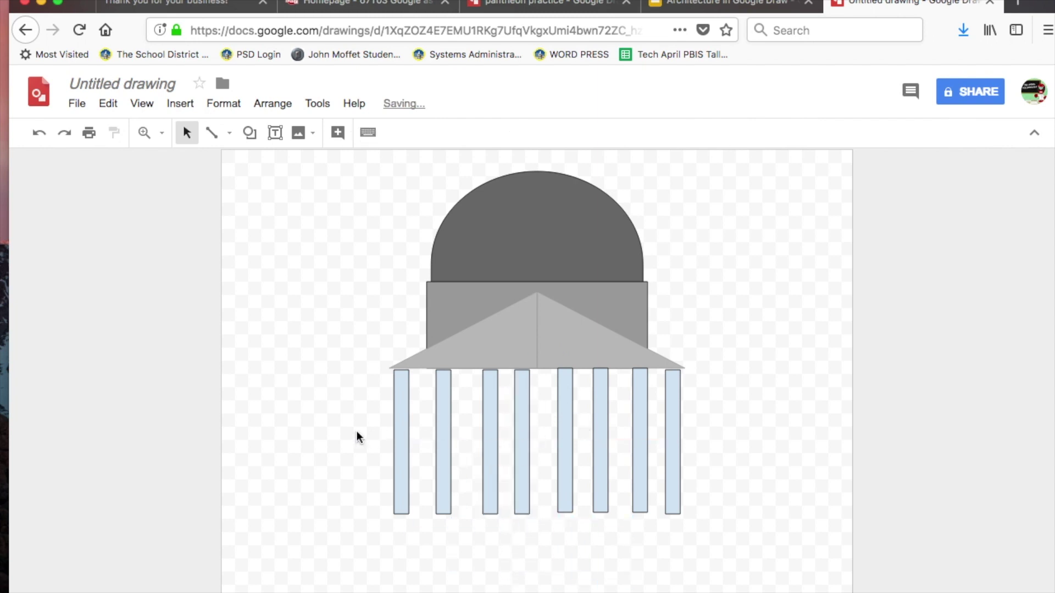
{"action": "left_click", "coordinate": [401, 439]}
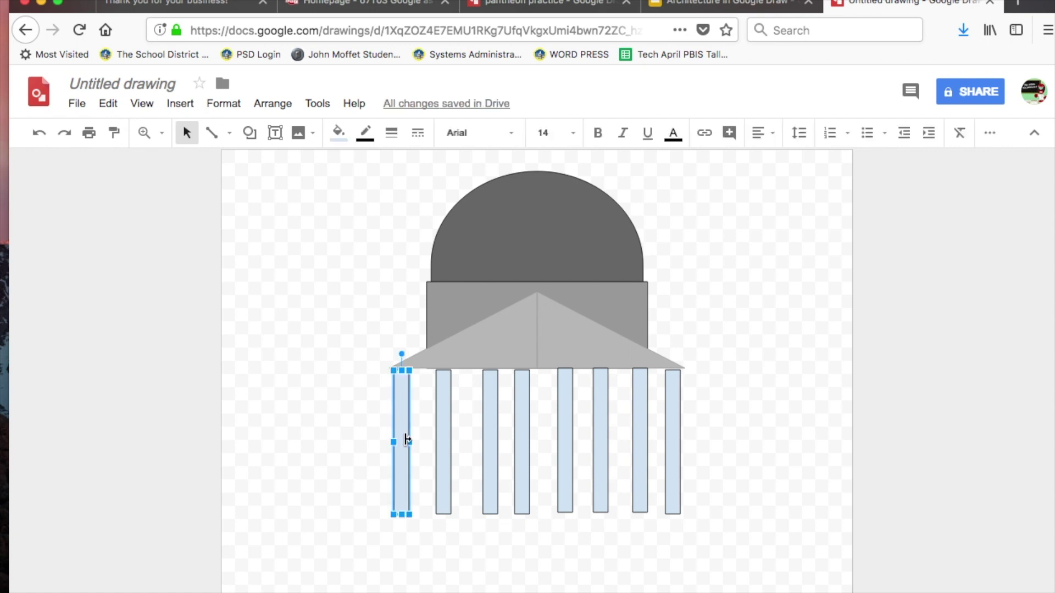
{"action": "left_click", "coordinate": [441, 435], "text": "shift"}
{"action": "left_click", "coordinate": [490, 427], "text": "shift"}
{"action": "left_click", "coordinate": [521, 430], "text": "shift"}
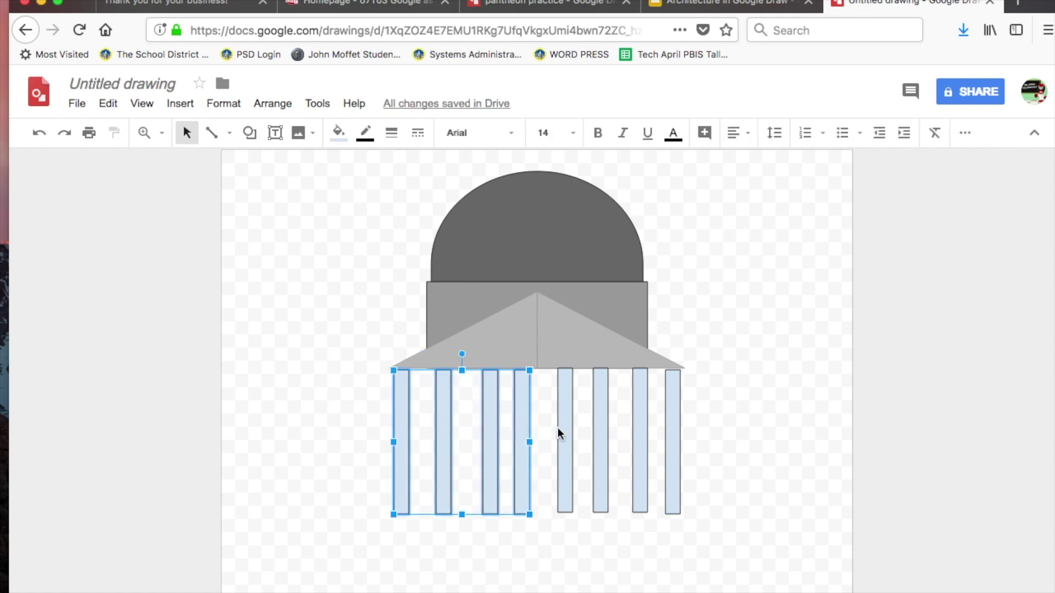
{"action": "left_click", "coordinate": [564, 429], "text": "shift"}
{"action": "left_click", "coordinate": [601, 428], "text": "shift"}
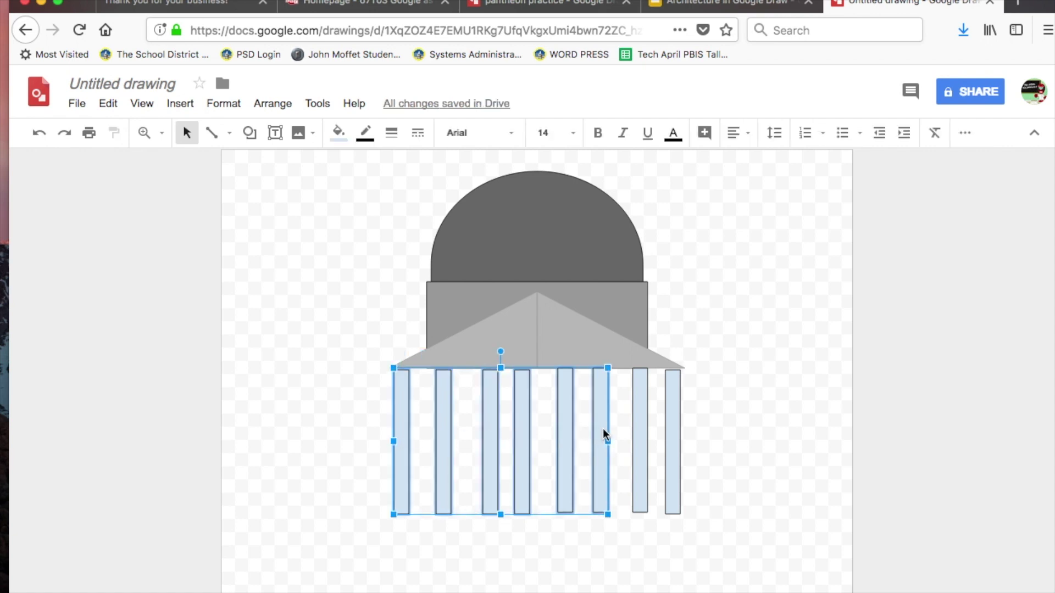
{"action": "left_click", "coordinate": [639, 428], "text": "shift"}
{"action": "left_click", "coordinate": [673, 427], "text": "shift"}
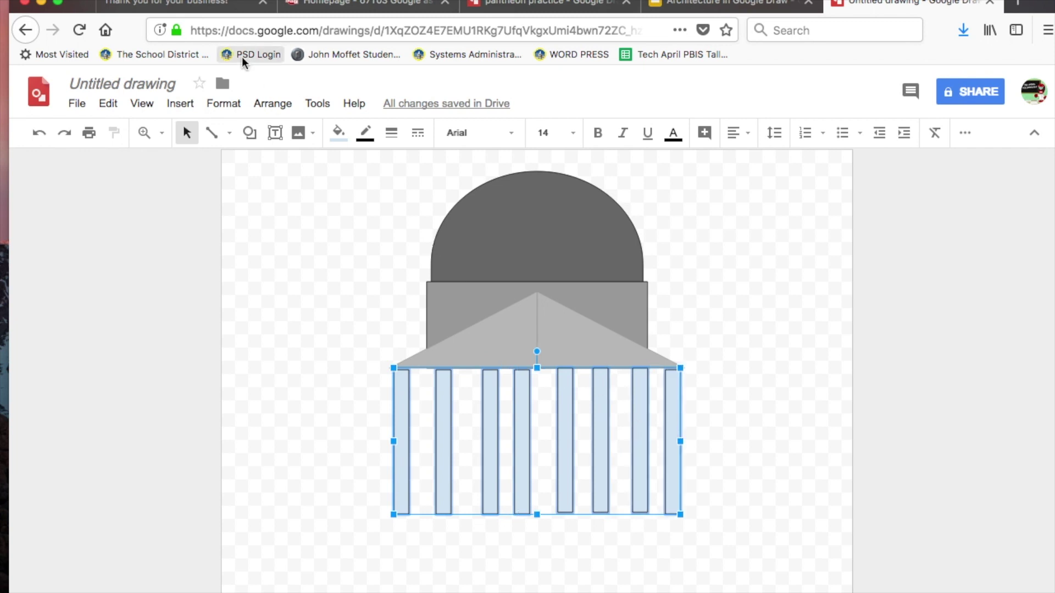
- Align the columns' tops, distribute them horizontally, and group them
{"action": "left_click", "coordinate": [266, 103]}
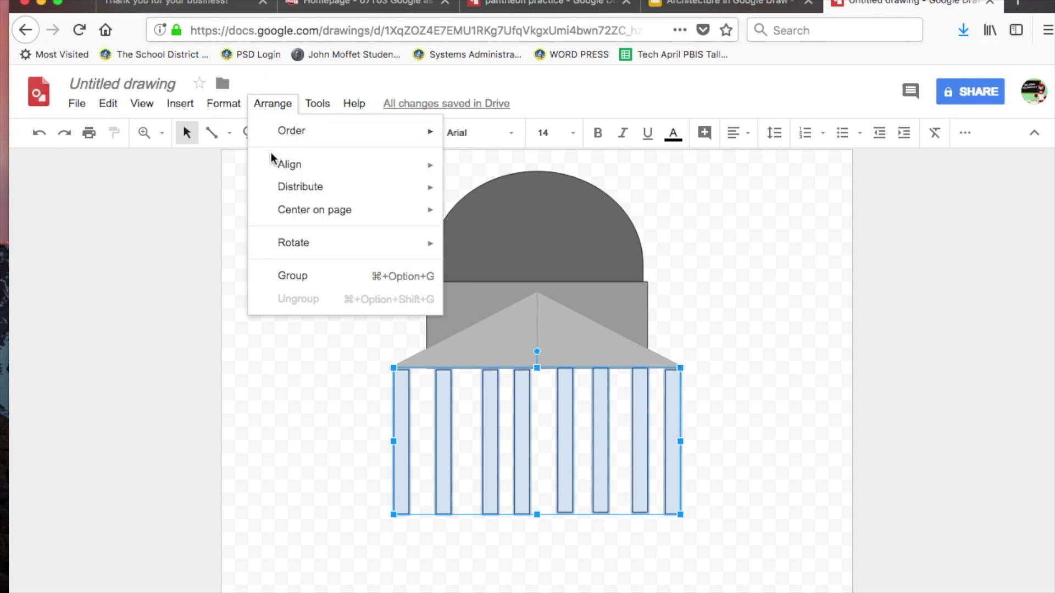
{"action": "mouse_move", "coordinate": [275, 167]}
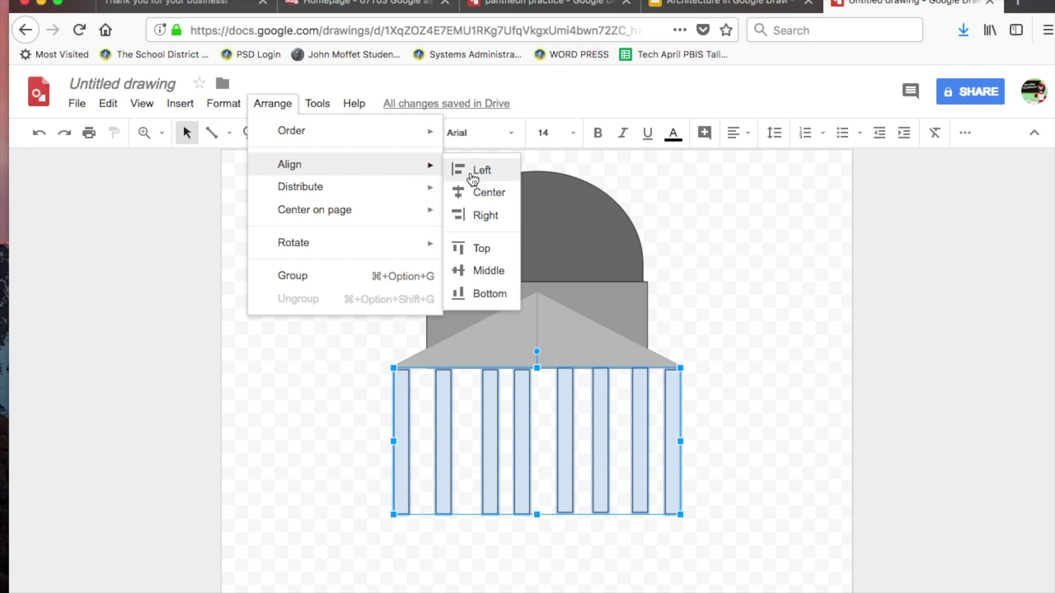
{"action": "left_click", "coordinate": [481, 249]}
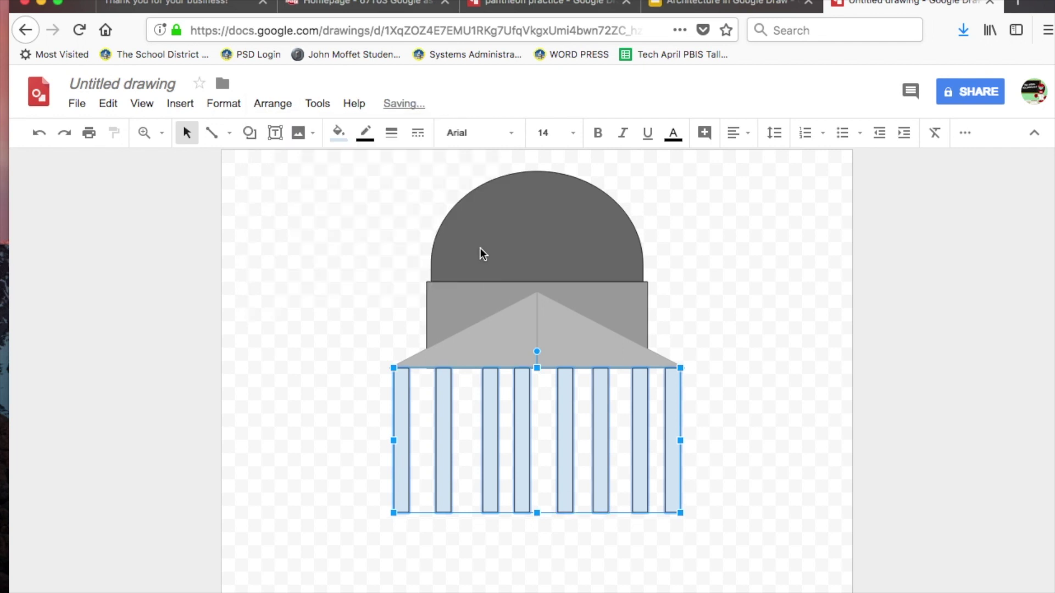
{"action": "left_click", "coordinate": [276, 104]}
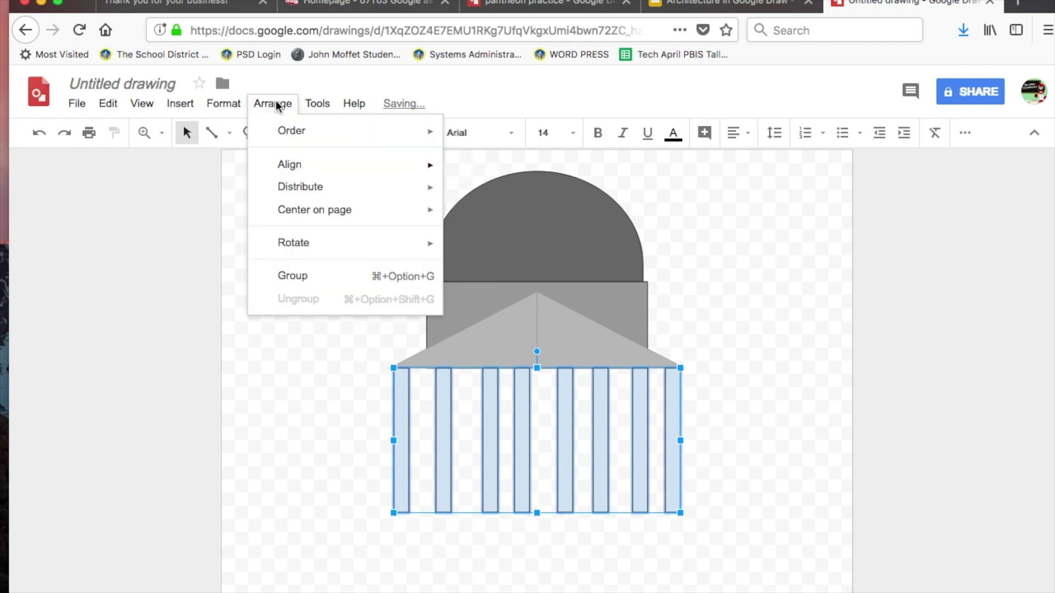
{"action": "mouse_move", "coordinate": [283, 192]}
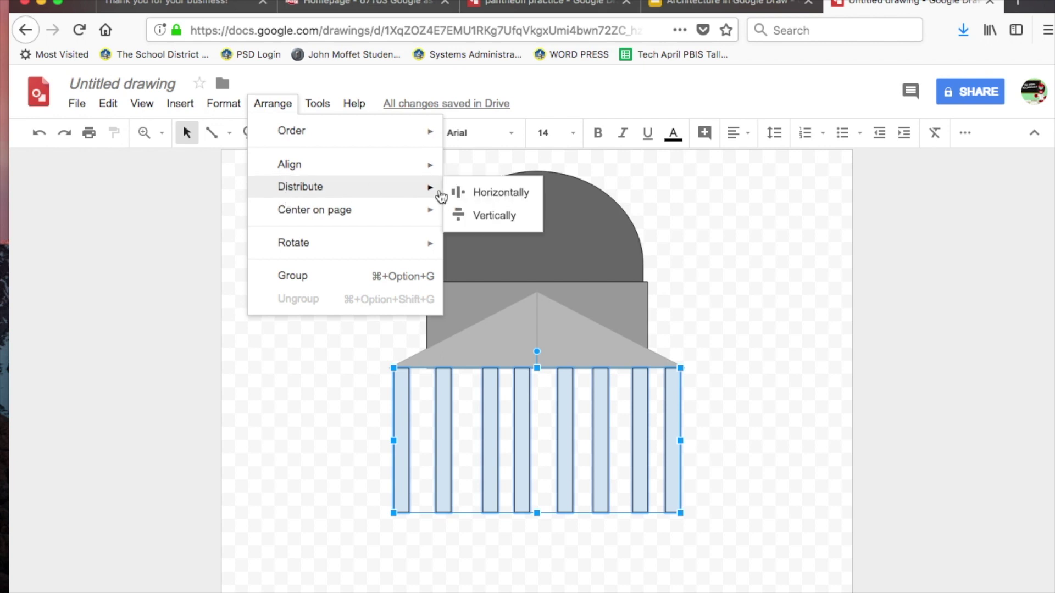
{"action": "left_click", "coordinate": [473, 193]}
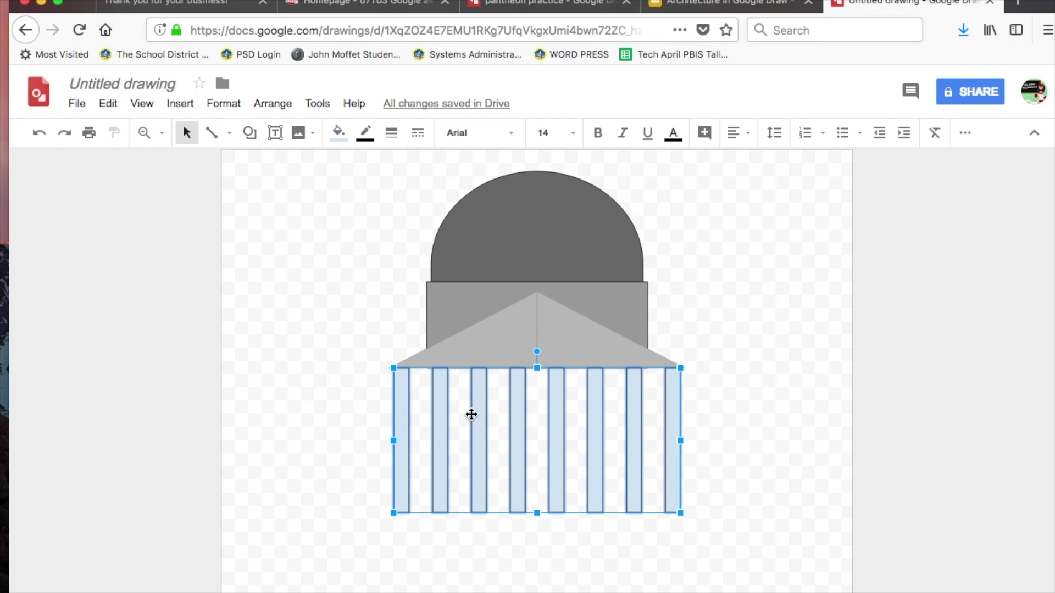
{"action": "left_click", "coordinate": [278, 106]}
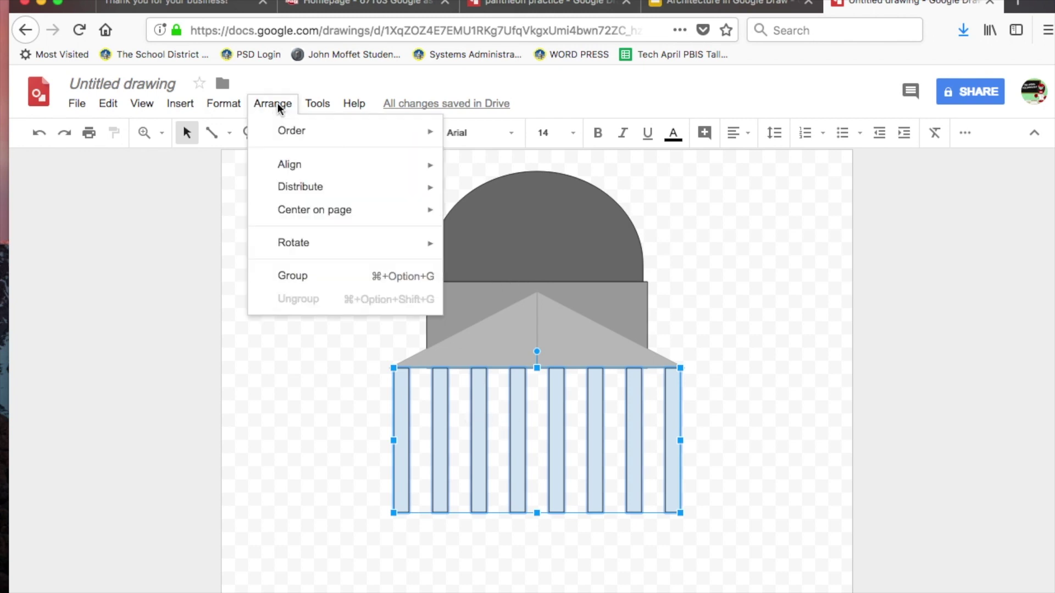
{"action": "left_click", "coordinate": [284, 282]}
{"action": "left_click", "coordinate": [301, 393]}
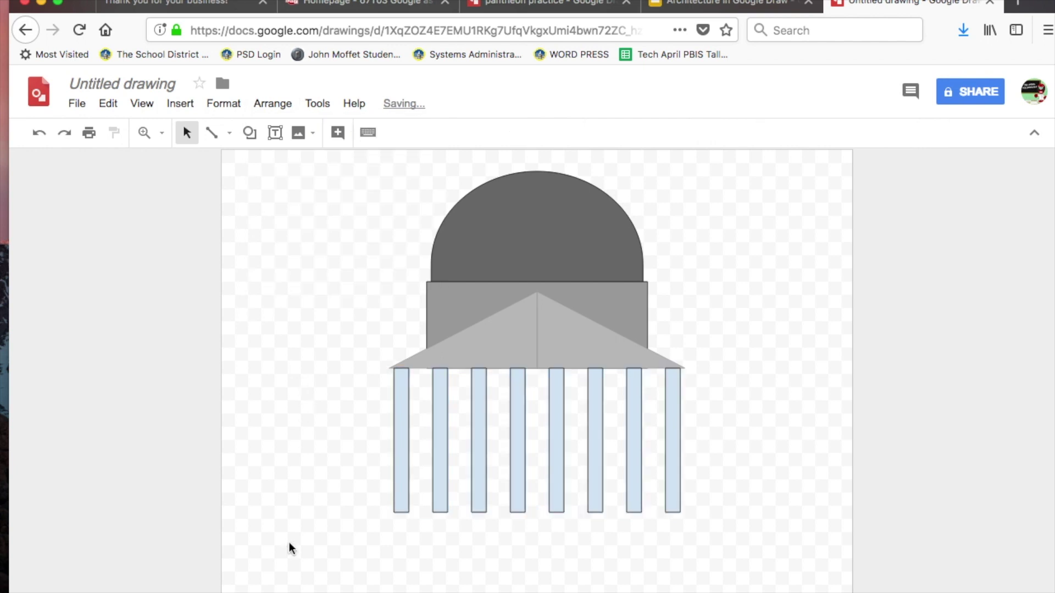
- Fill the grouped columns light grey and check them against the Pantheon photo slide
{"action": "left_click", "coordinate": [516, 462]}
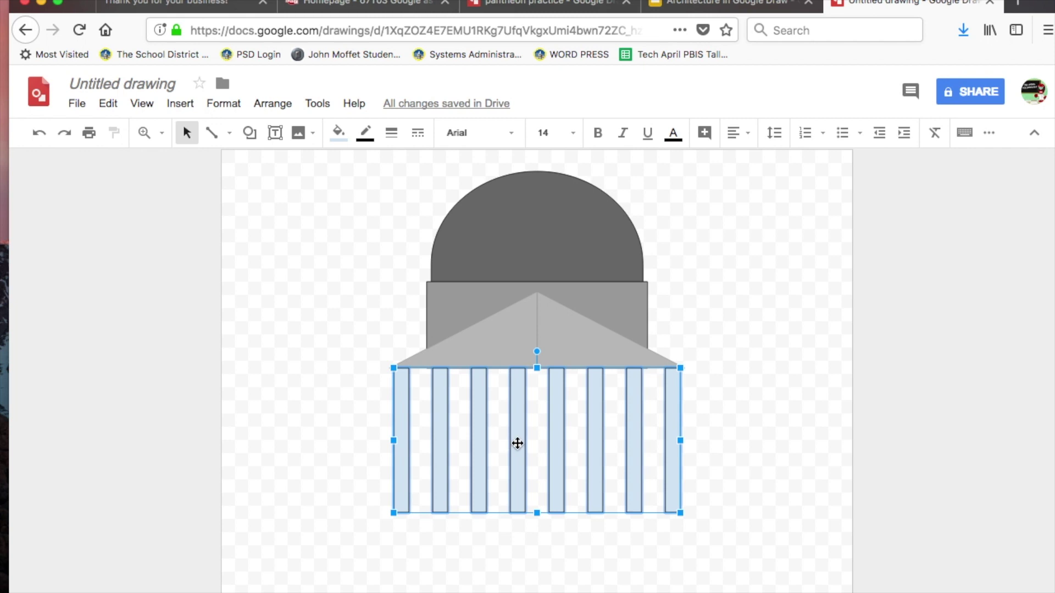
{"action": "left_click_drag", "start_coordinate": [517, 443], "coordinate": [404, 338]}
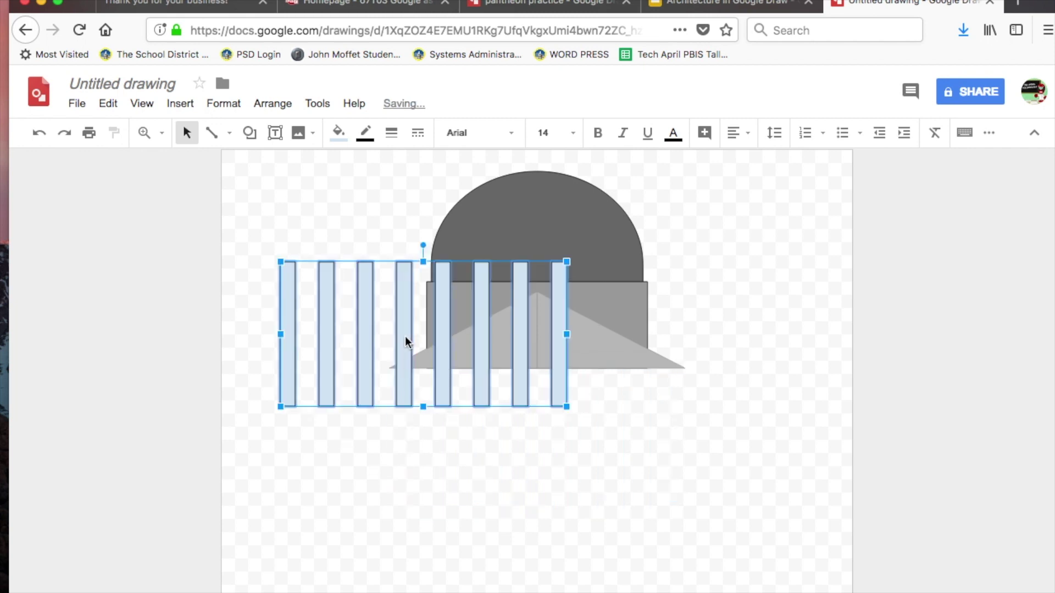
{"action": "key", "text": "super+z"}
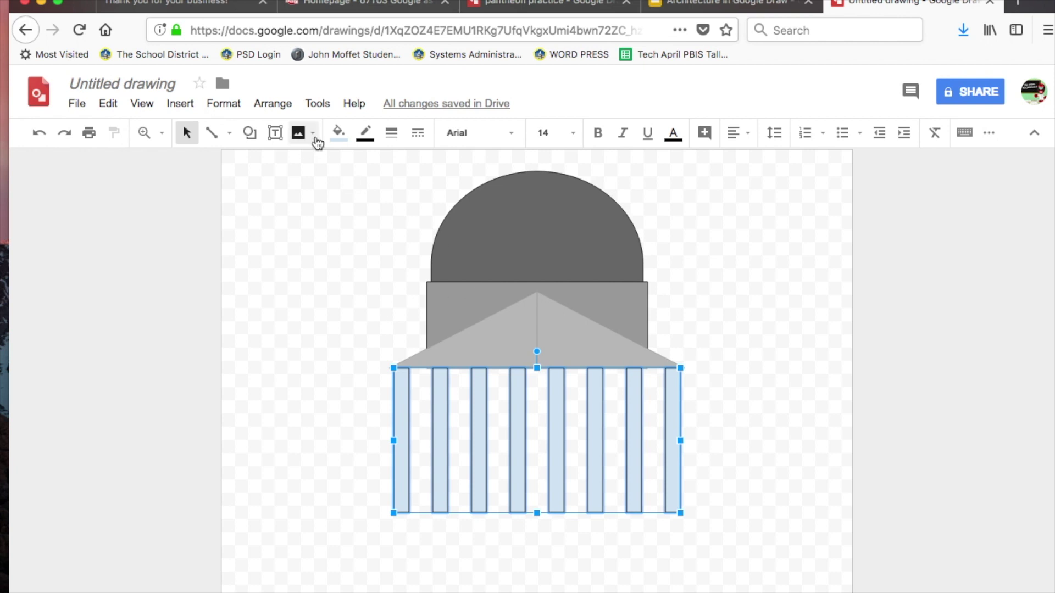
{"action": "left_click", "coordinate": [338, 132]}
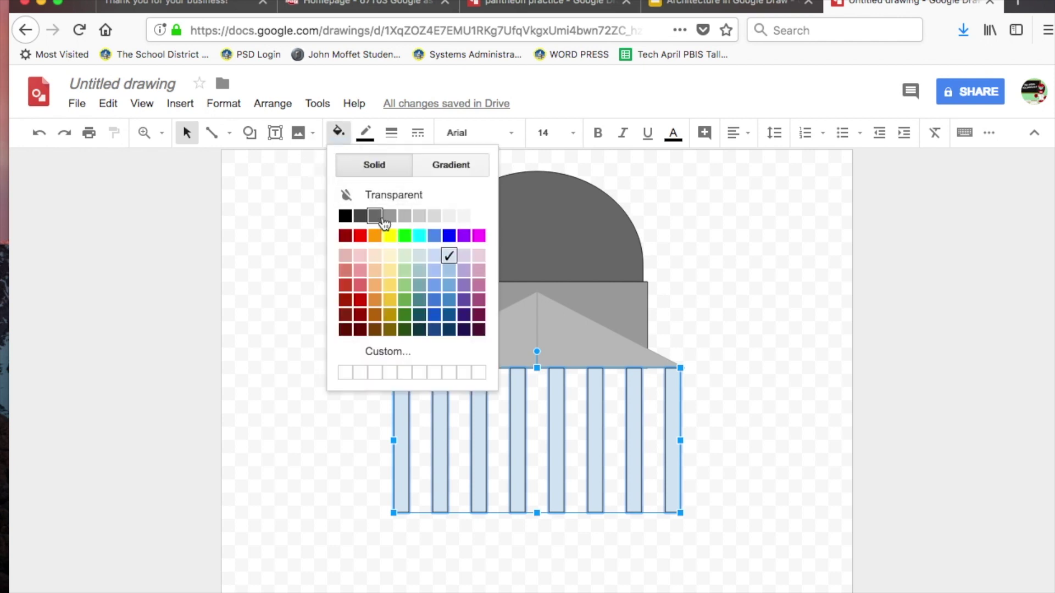
{"action": "left_click", "coordinate": [417, 217]}
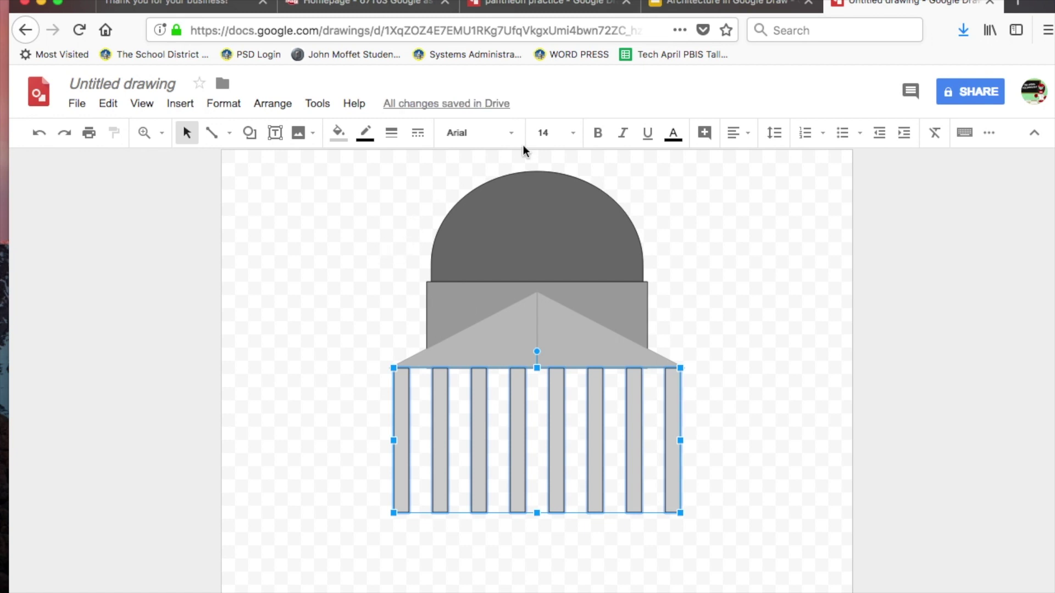
{"action": "left_click", "coordinate": [388, 217]}
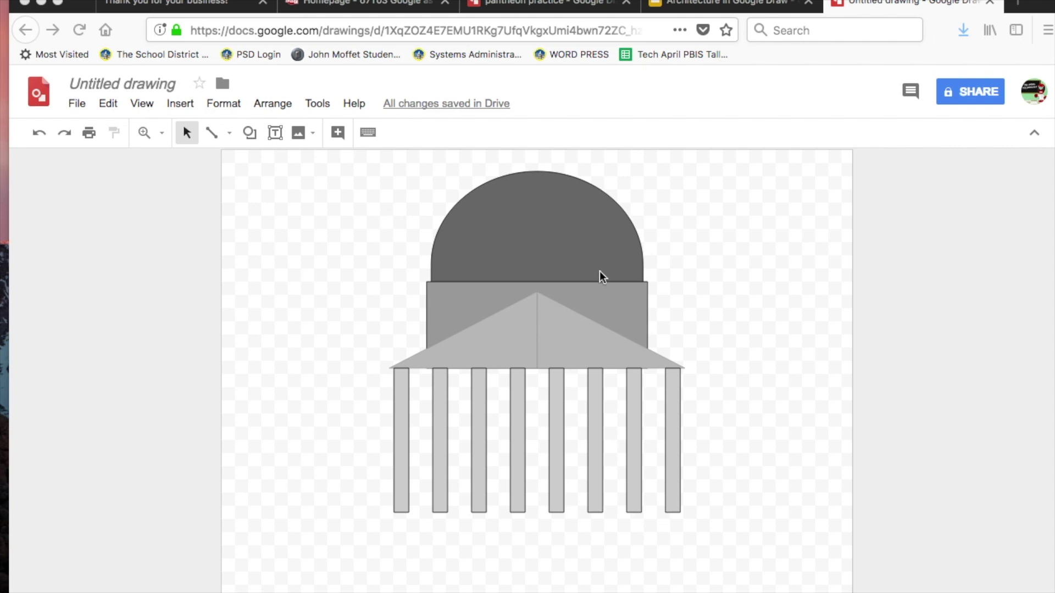
{"action": "left_click", "coordinate": [747, 7]}
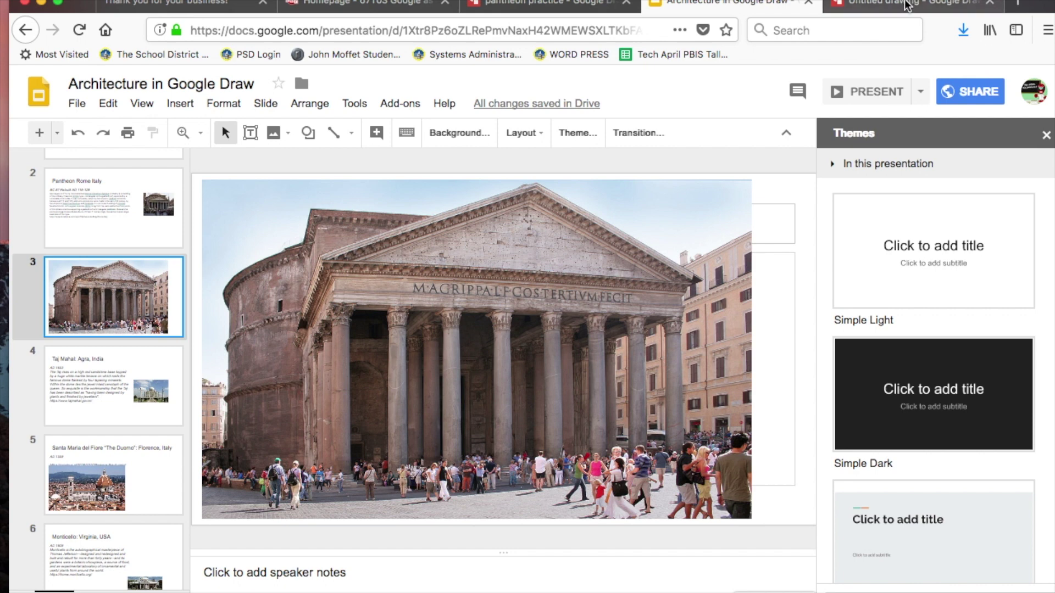
{"action": "left_click", "coordinate": [908, 5]}
- Nudge the pediment upward and compare it with the Pantheon reference slides
{"action": "left_click", "coordinate": [522, 349]}
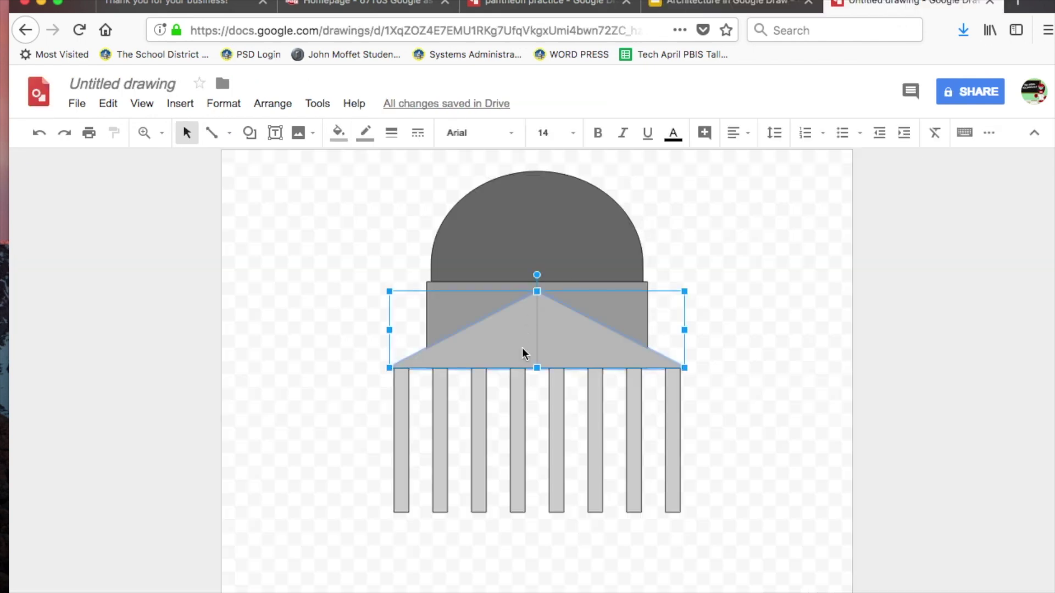
{"action": "key", "text": "Up"}
{"action": "key", "text": "Up"}
{"action": "key", "text": "Up"}
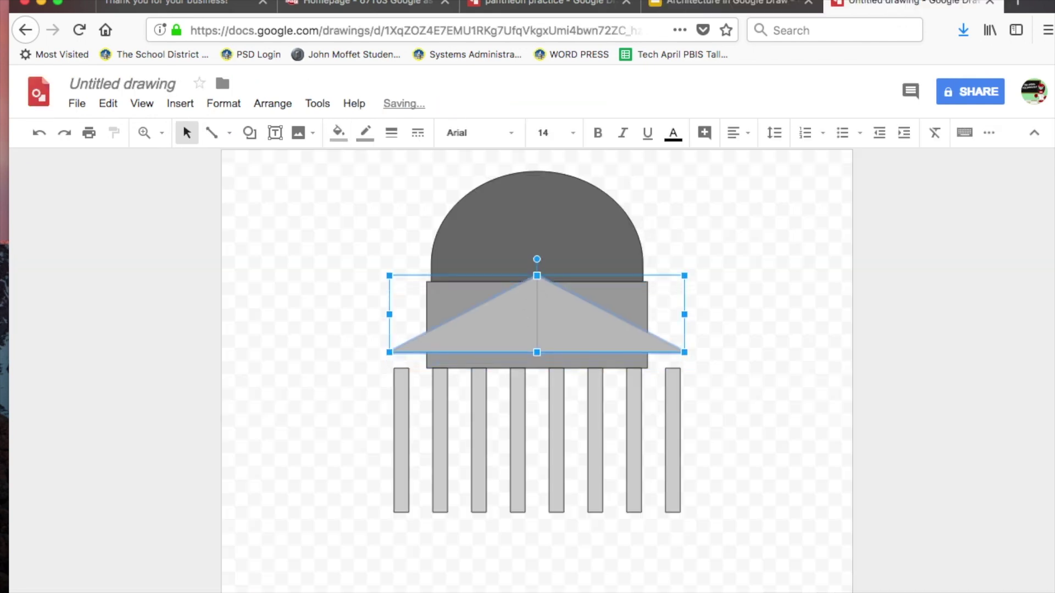
{"action": "left_click", "coordinate": [731, 6]}
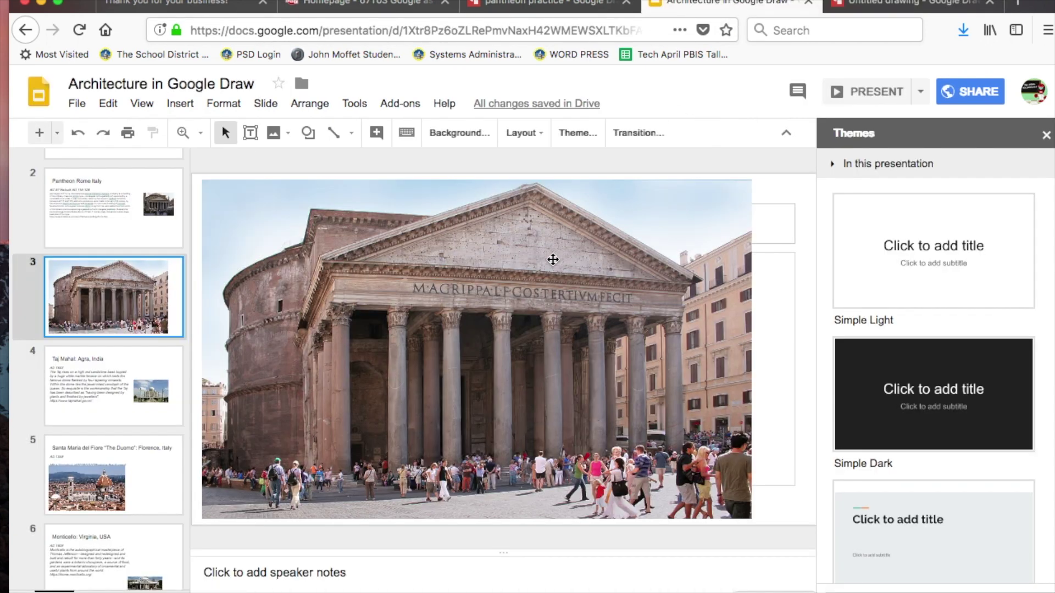
{"action": "left_click", "coordinate": [168, 206]}
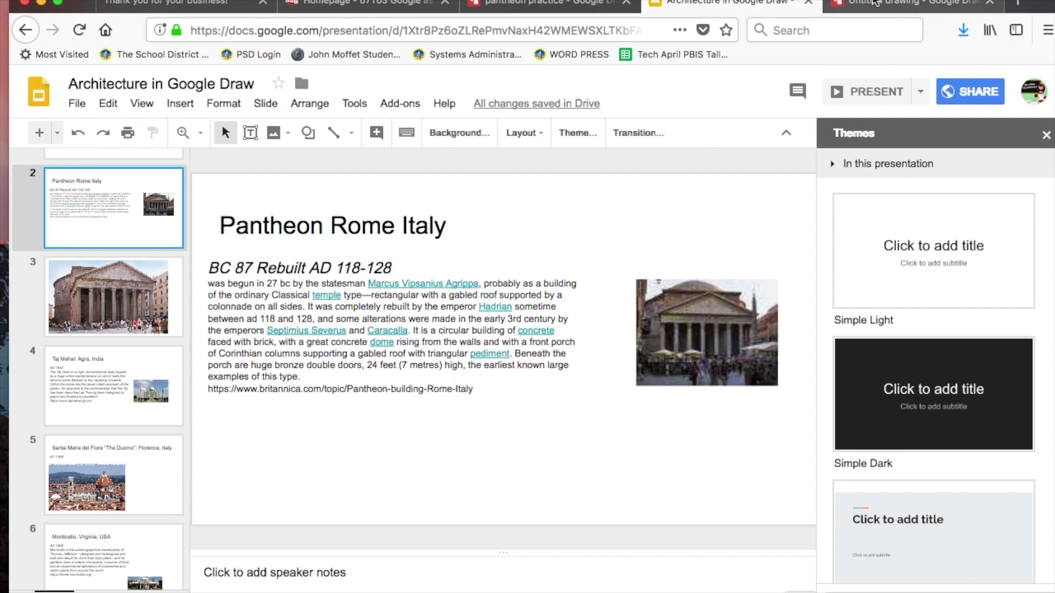
{"action": "left_click", "coordinate": [873, 6]}
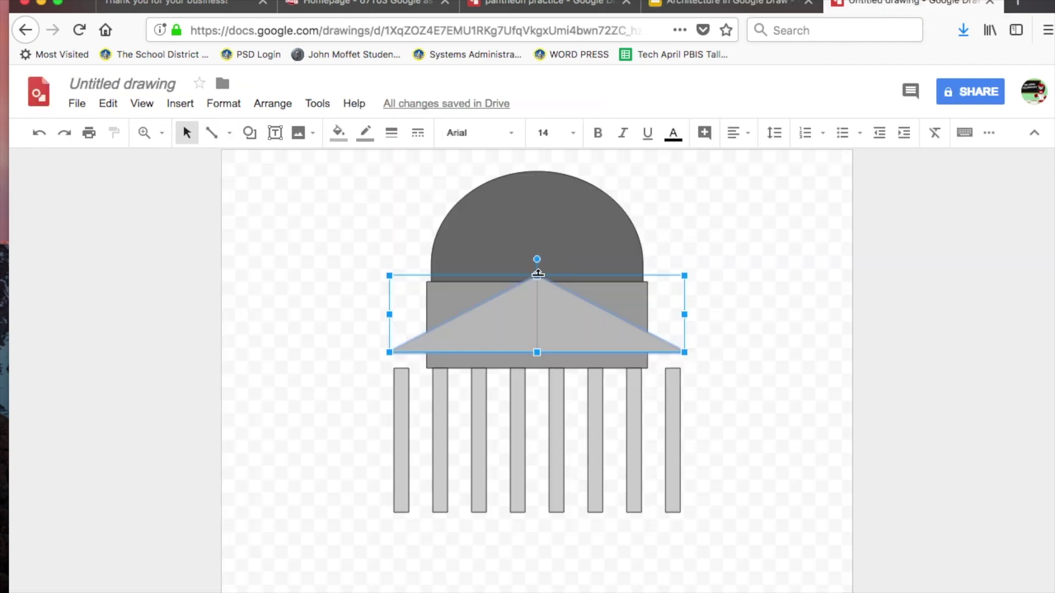
- Lower the pediment's peak slightly and recentre it over the drum, rechecking the slide 3 photo
{"action": "left_click_drag", "start_coordinate": [537, 273], "coordinate": [537, 279]}
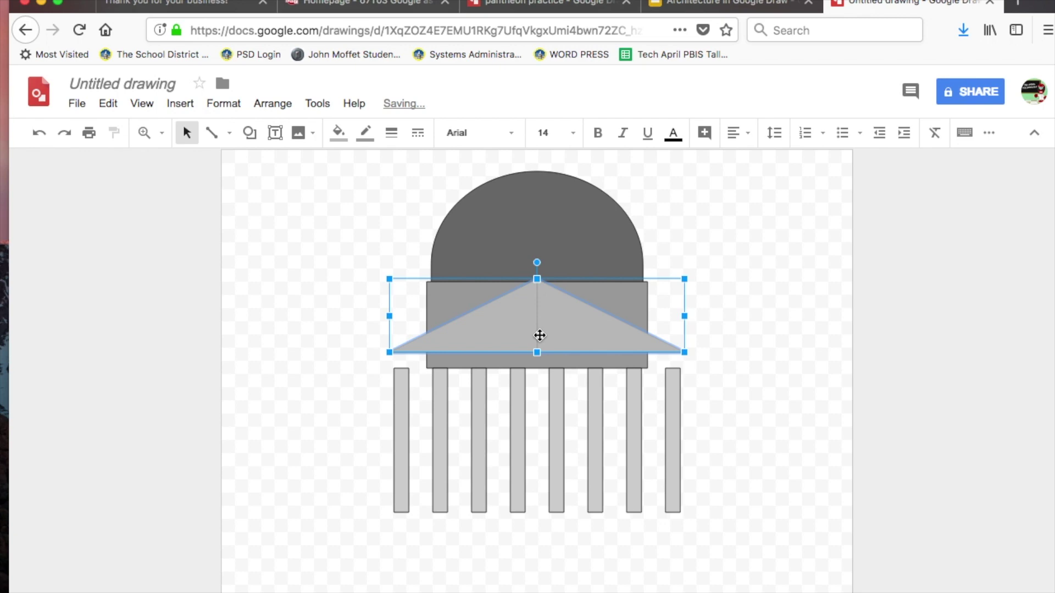
{"action": "left_click_drag", "start_coordinate": [540, 336], "coordinate": [540, 333]}
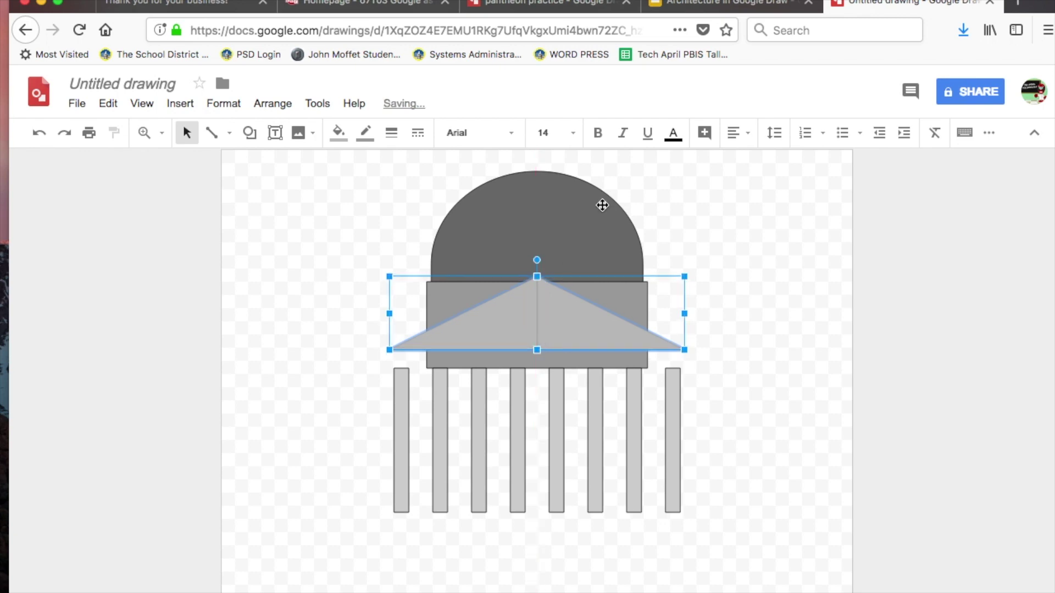
{"action": "left_click", "coordinate": [732, 7]}
{"action": "left_click", "coordinate": [139, 293]}
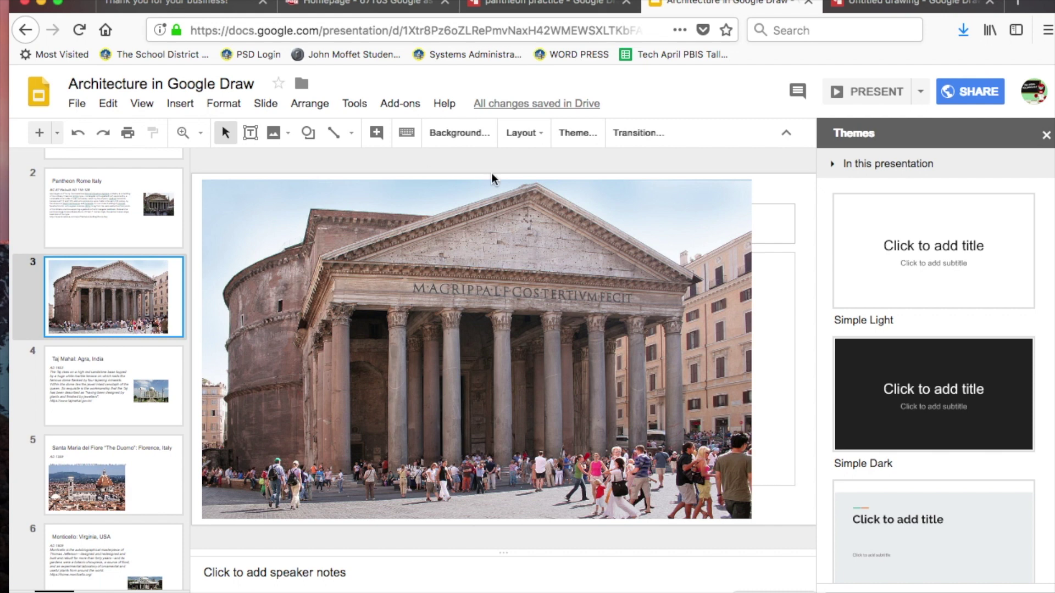
{"action": "left_click", "coordinate": [894, 7]}
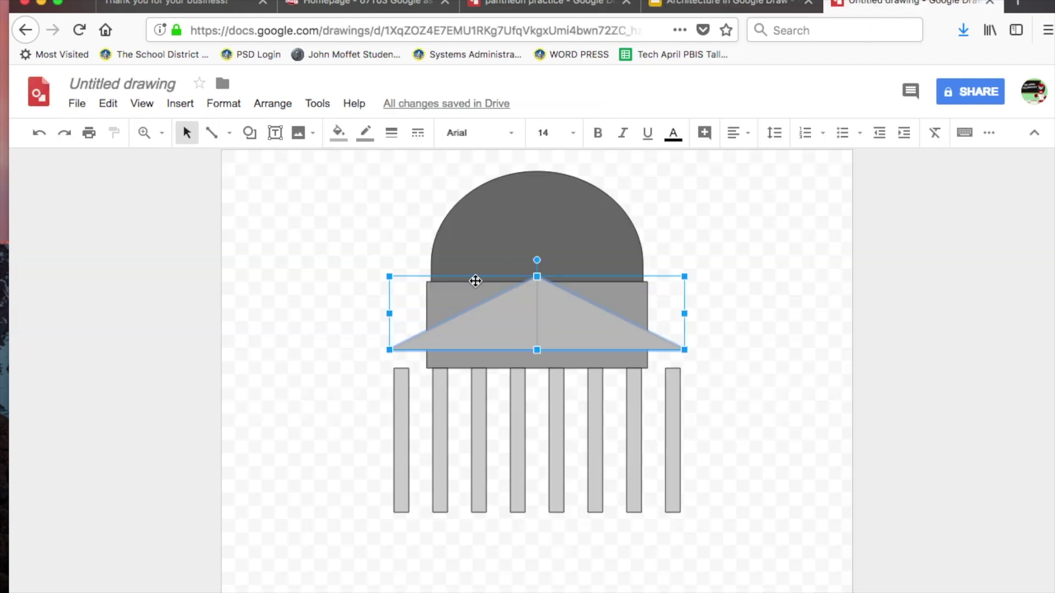
- Draw a rectangular bar across the column tops, extending its left end over the first column
{"action": "left_click", "coordinate": [250, 132]}
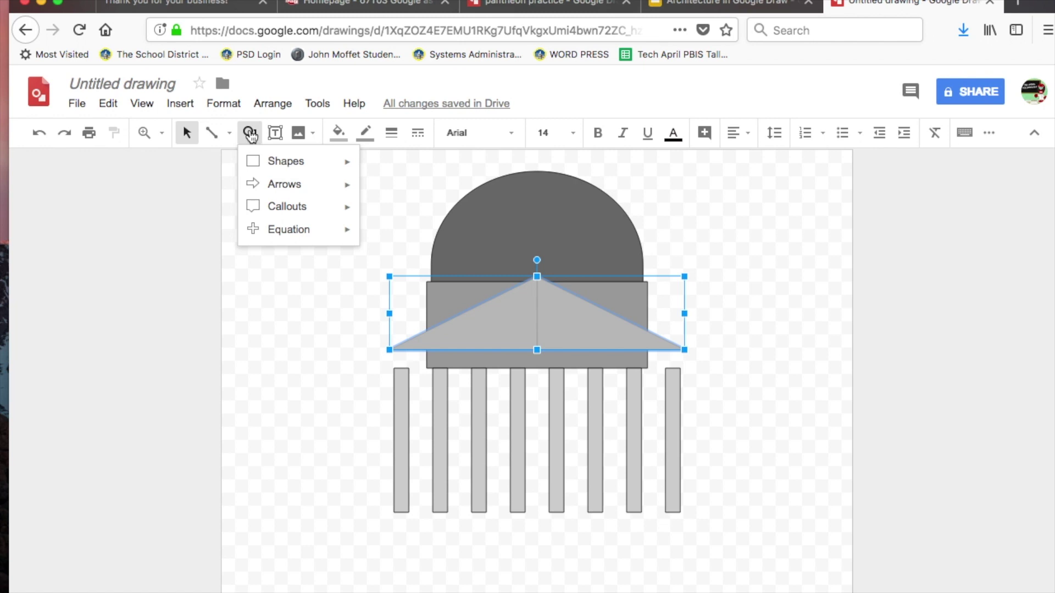
{"action": "mouse_move", "coordinate": [271, 165]}
{"action": "left_click", "coordinate": [372, 169]}
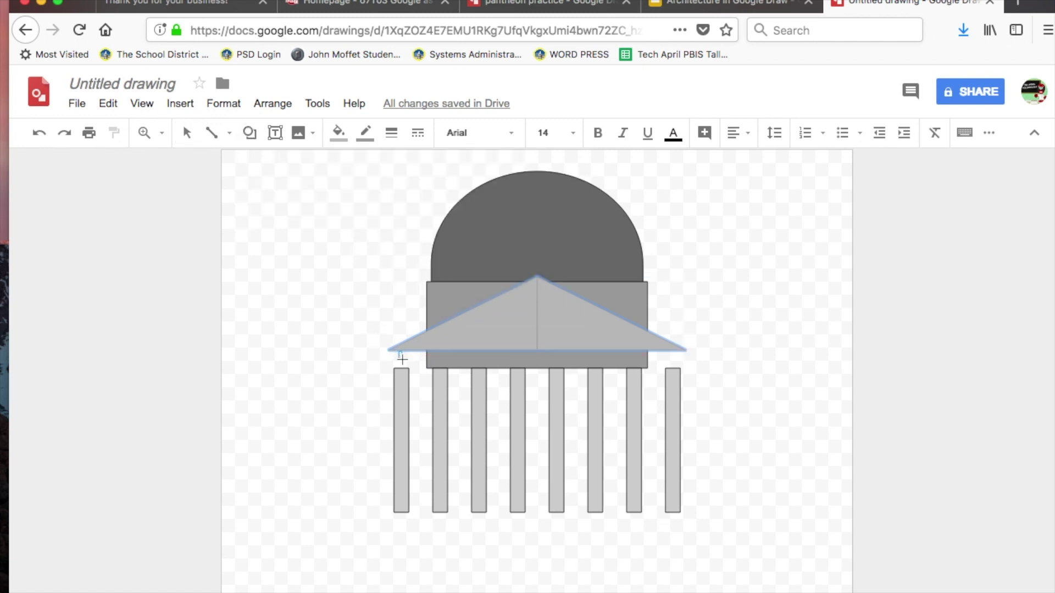
{"action": "left_click_drag", "start_coordinate": [401, 359], "coordinate": [680, 368]}
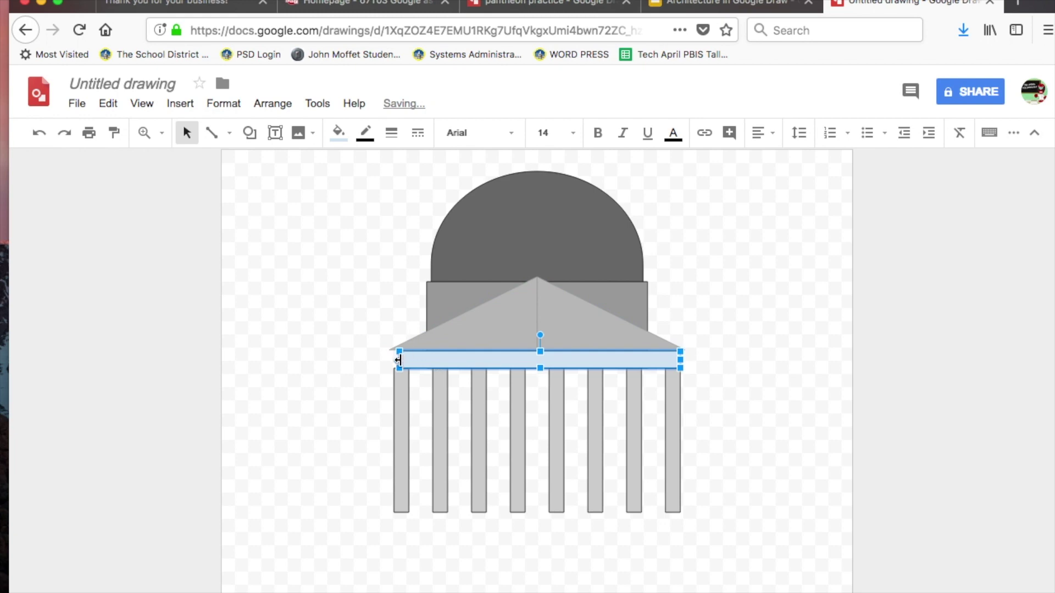
{"action": "left_click_drag", "start_coordinate": [398, 360], "coordinate": [394, 359]}
{"action": "left_click", "coordinate": [709, 5]}
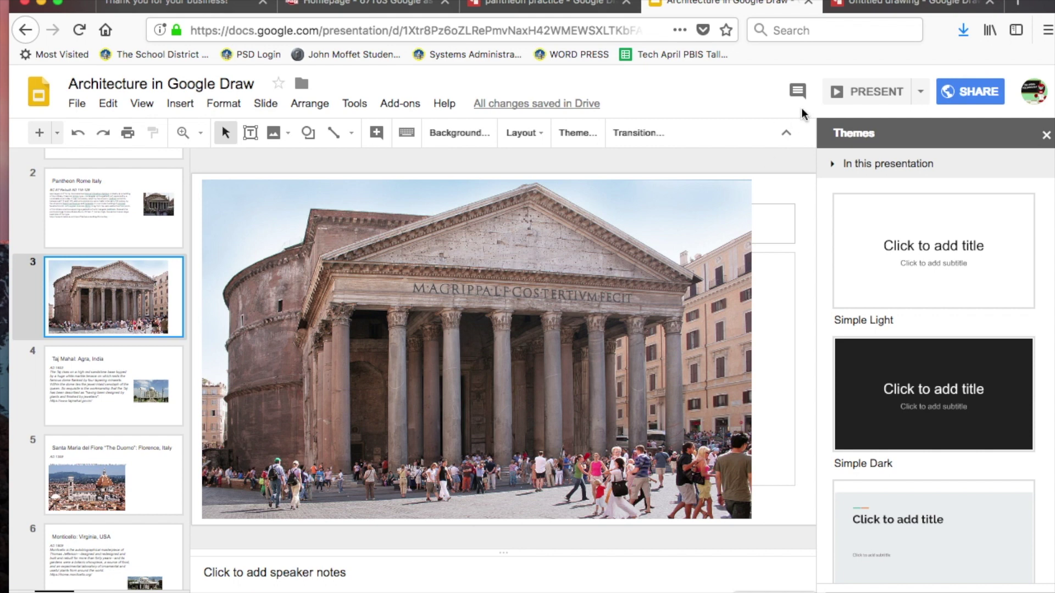
{"action": "left_click", "coordinate": [875, 10]}
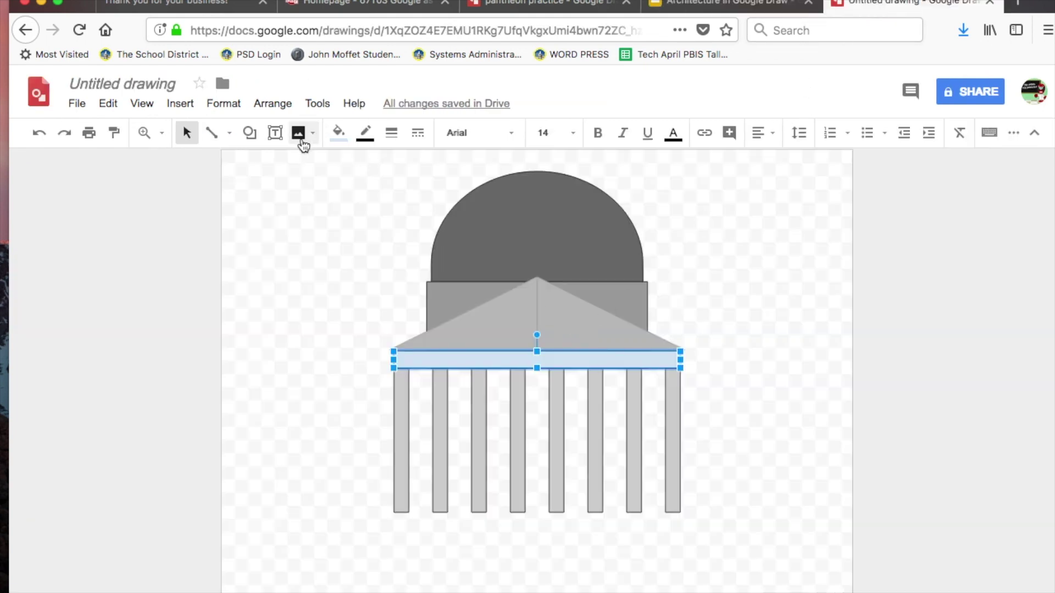
- Fill the bar grey and compare it with the reference photo
{"action": "left_click", "coordinate": [339, 134]}
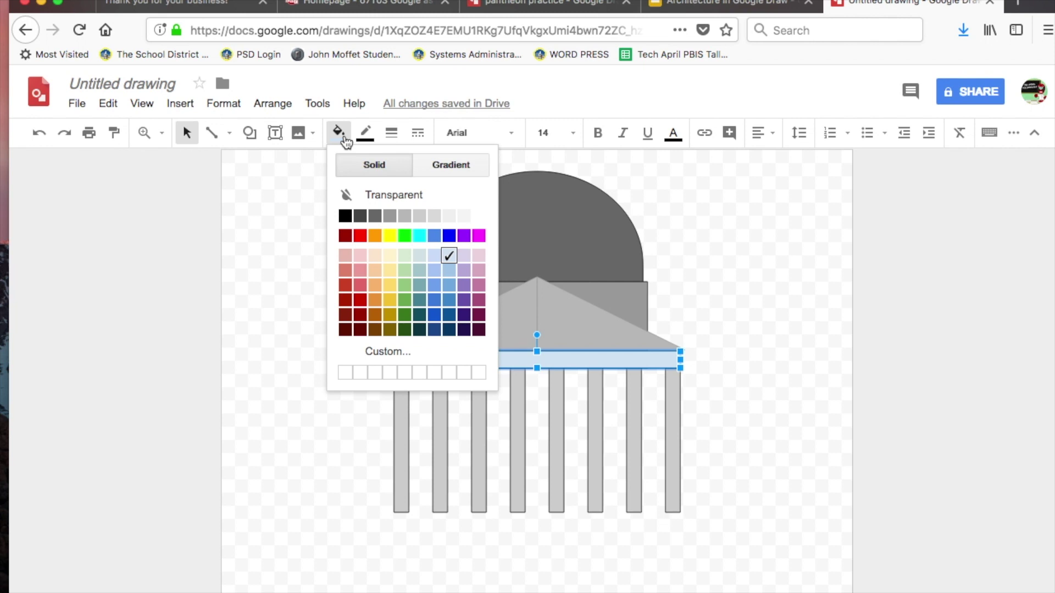
{"action": "left_click", "coordinate": [390, 216]}
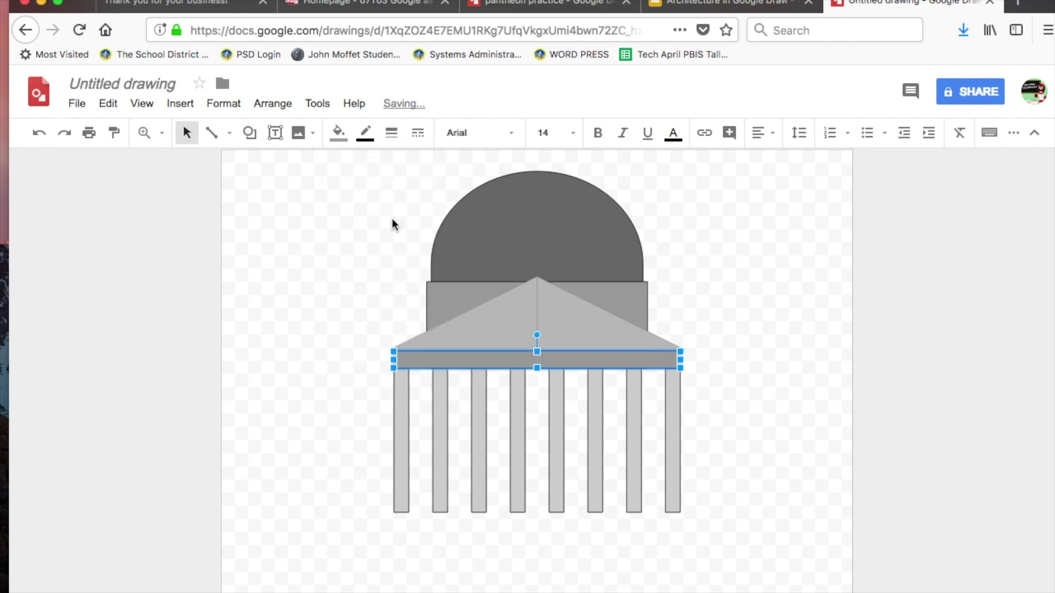
{"action": "left_click", "coordinate": [349, 308]}
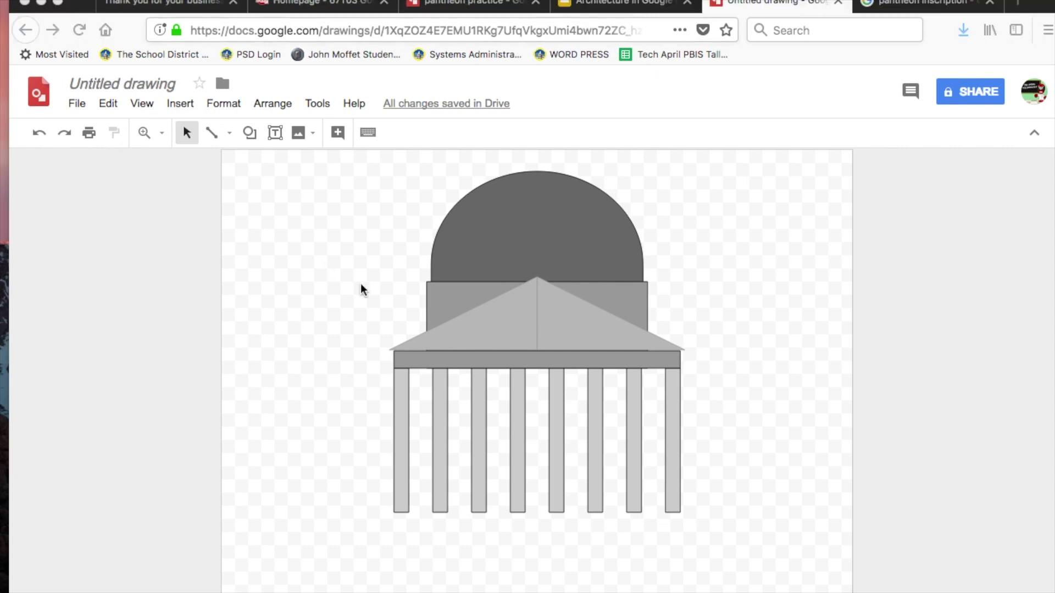
{"action": "left_click", "coordinate": [617, 4]}
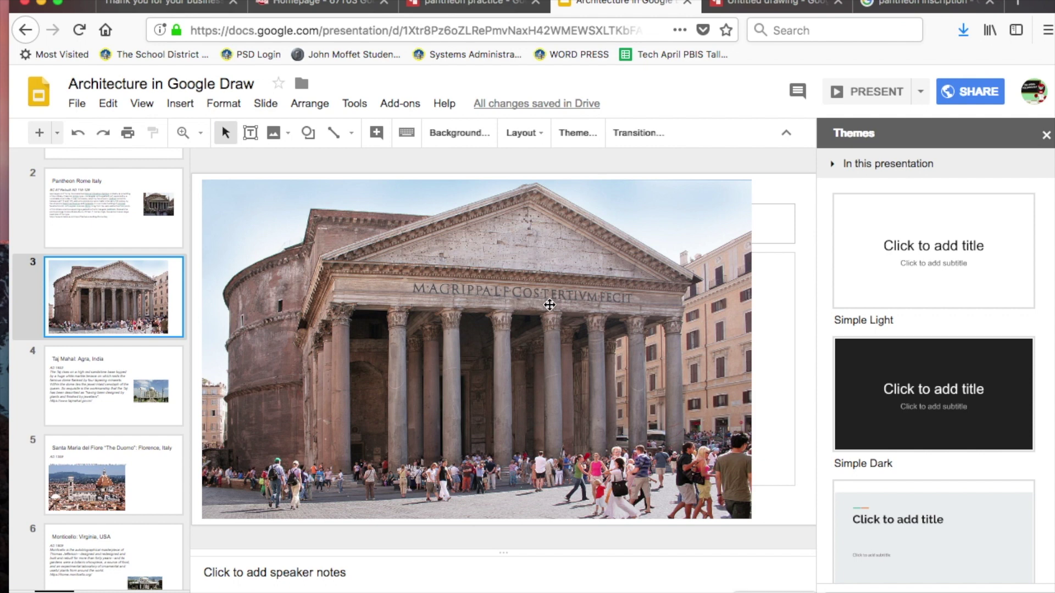
- Scroll the 'pantheon inscription' search results to the text M. AGRIPPA L.F. COS TERTIUM FECIT
{"action": "left_click", "coordinate": [896, 7]}
{"action": "scroll", "coordinate": [532, 100], "scroll_direction": "up", "scroll_amount": 5}
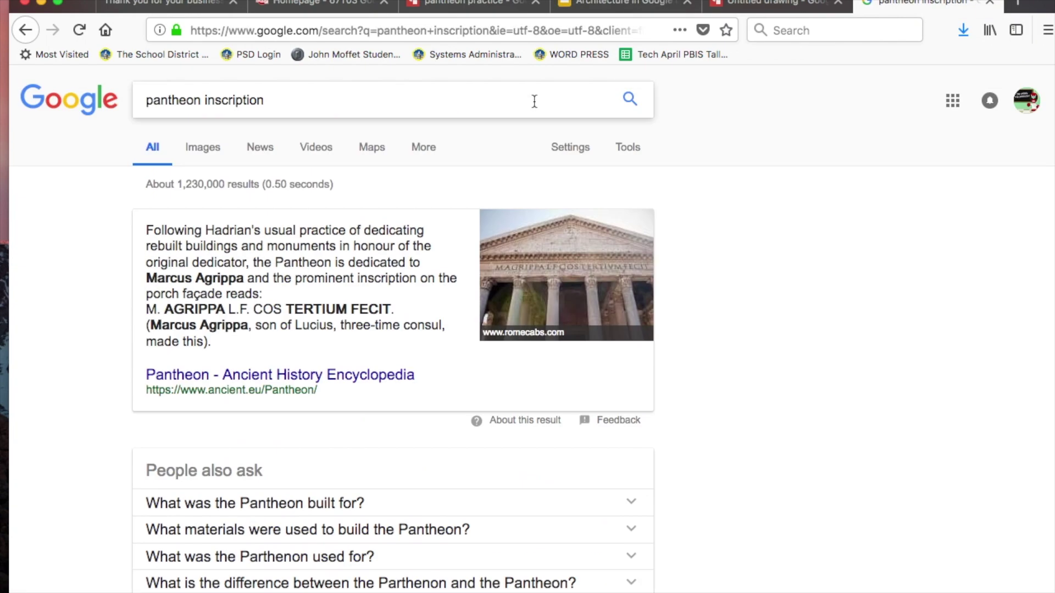
{"action": "scroll", "coordinate": [248, 110], "scroll_direction": "down", "scroll_amount": 4}
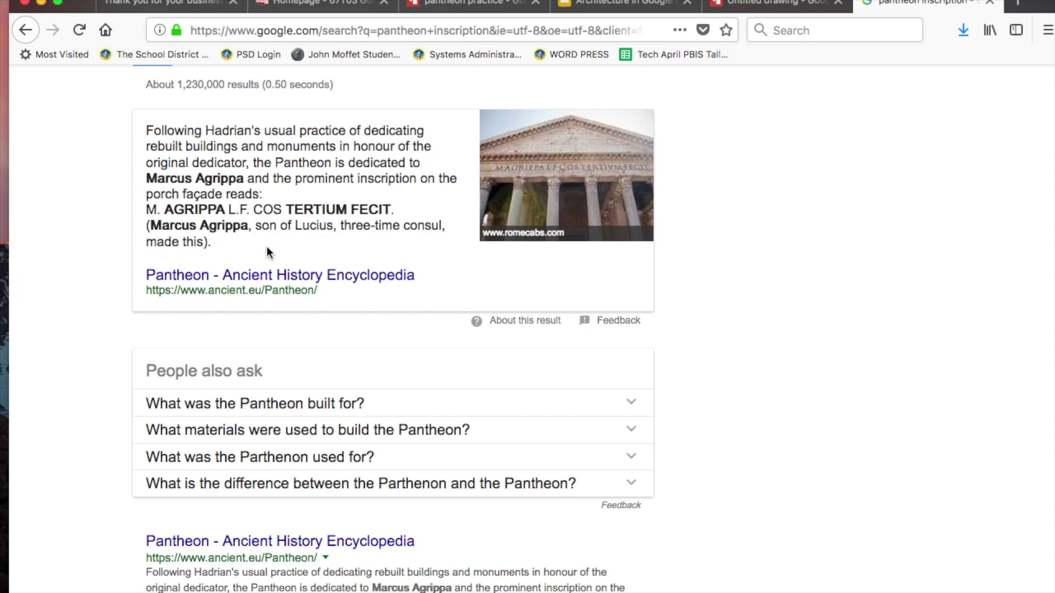
{"action": "scroll", "coordinate": [253, 258], "scroll_direction": "down", "scroll_amount": 5}
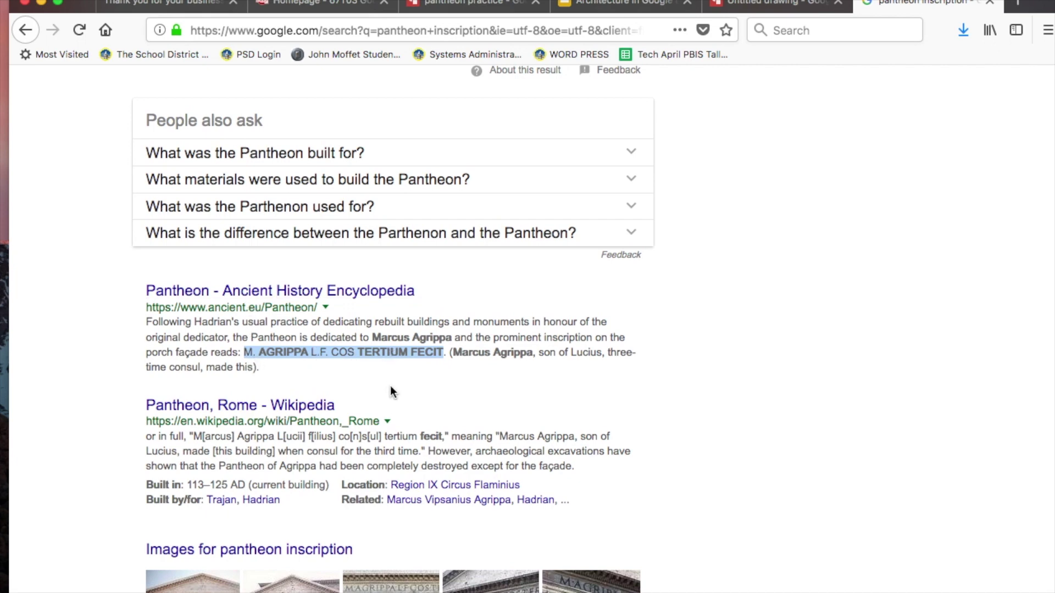
- Draw a text box across the grey band and paste the inscription into it
{"action": "left_click", "coordinate": [757, 7]}
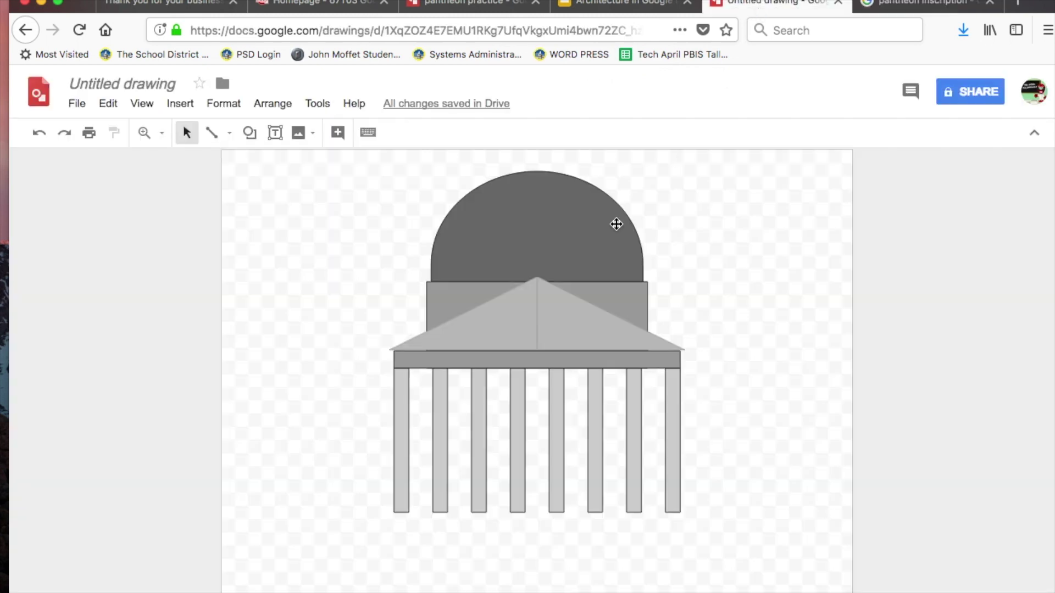
{"action": "left_click", "coordinate": [275, 135]}
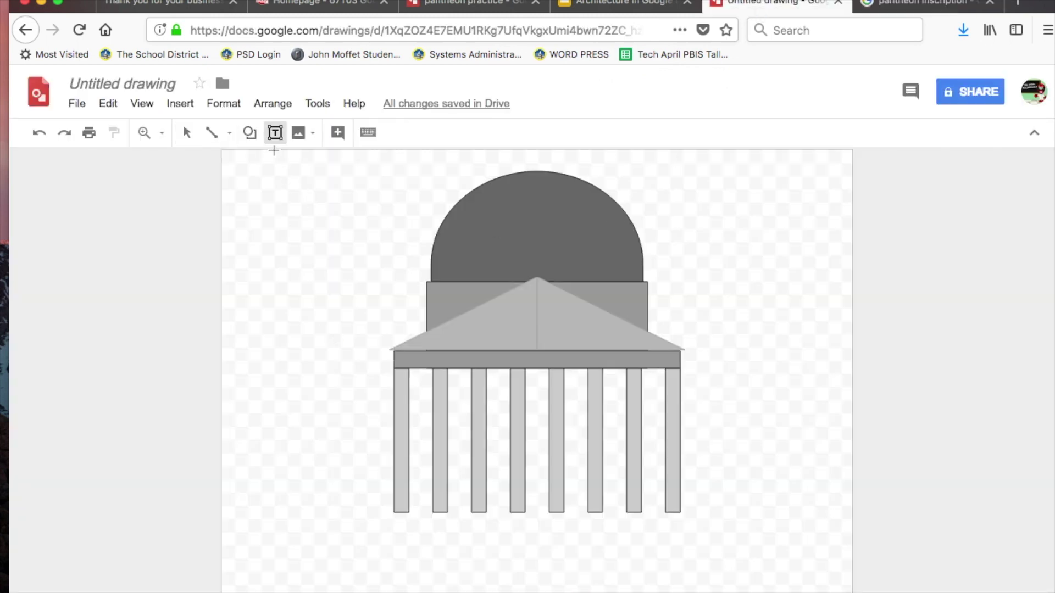
{"action": "left_click_drag", "start_coordinate": [395, 351], "coordinate": [678, 362]}
{"action": "type", "text": "M. AGRIPPA L.F. COS TERTIUM FECIT"}
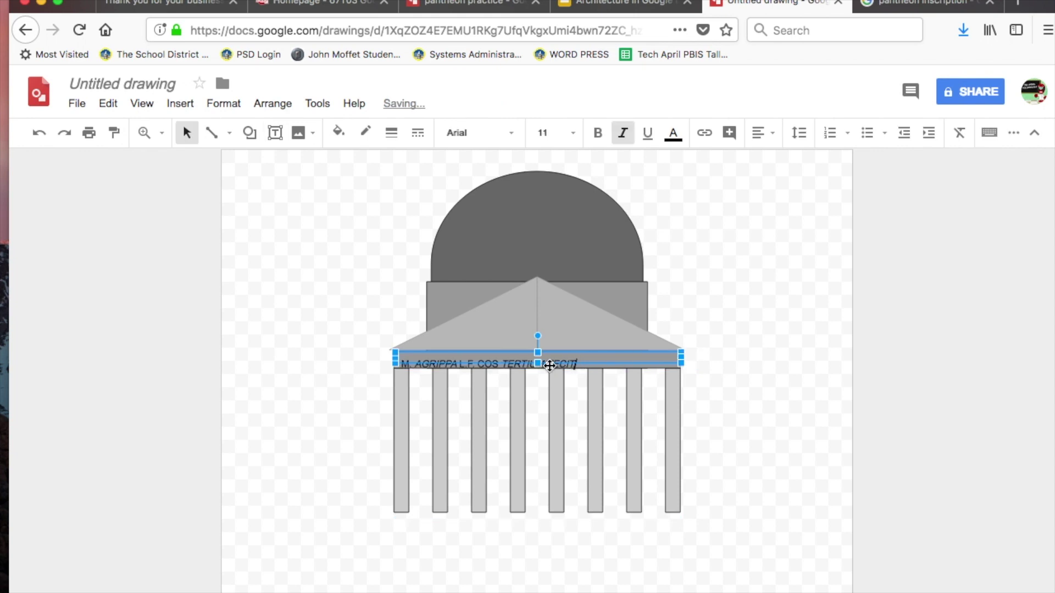
- Make the inscription box taller, nudge it right and up onto the band, and select its text
{"action": "left_click_drag", "start_coordinate": [538, 363], "coordinate": [538, 374]}
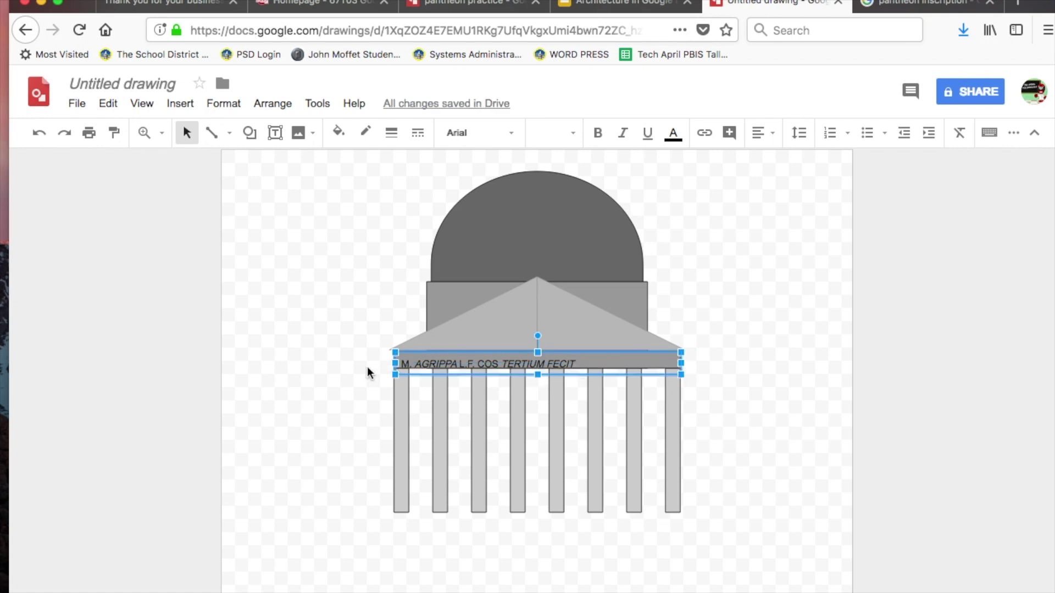
{"action": "key", "text": "Right"}
{"action": "key", "text": "Right"}
{"action": "key", "text": "Right"}
{"action": "key", "text": "Right"}
{"action": "key", "text": "Right"}
{"action": "key", "text": "Right"}
{"action": "key", "text": "Right"}
{"action": "key", "text": "Right"}
{"action": "key", "text": "Right"}
{"action": "key", "text": "Right"}
{"action": "key", "text": "Right"}
{"action": "key", "text": "Right"}
{"action": "key", "text": "Right"}
{"action": "key", "text": "Right"}
{"action": "key", "text": "Right"}
{"action": "key", "text": "Right"}
{"action": "key", "text": "Right"}
{"action": "key", "text": "Right"}
{"action": "key", "text": "Right"}
{"action": "key", "text": "Right"}
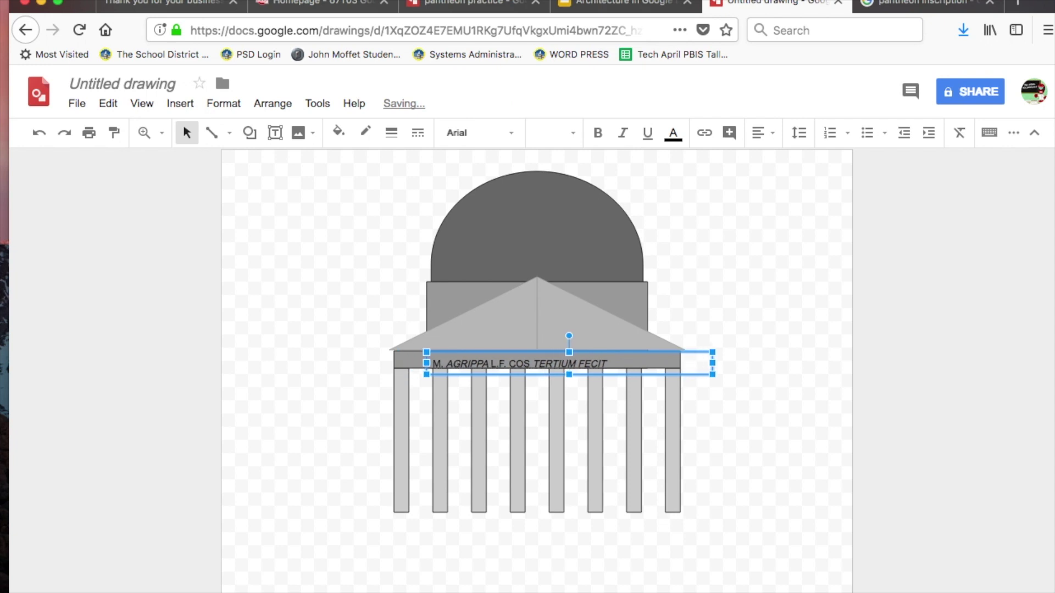
{"action": "key", "text": "Right"}
{"action": "key", "text": "Right"}
{"action": "key", "text": "Right"}
{"action": "key", "text": "Right"}
{"action": "key", "text": "Right"}
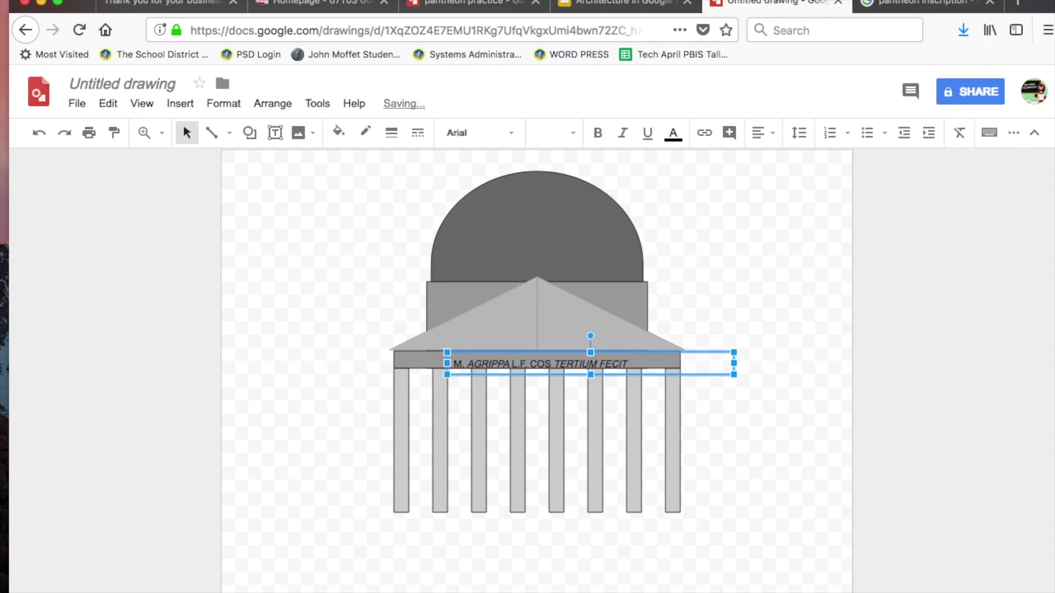
{"action": "key", "text": "Up"}
{"action": "key", "text": "Up"}
{"action": "key", "text": "Up"}
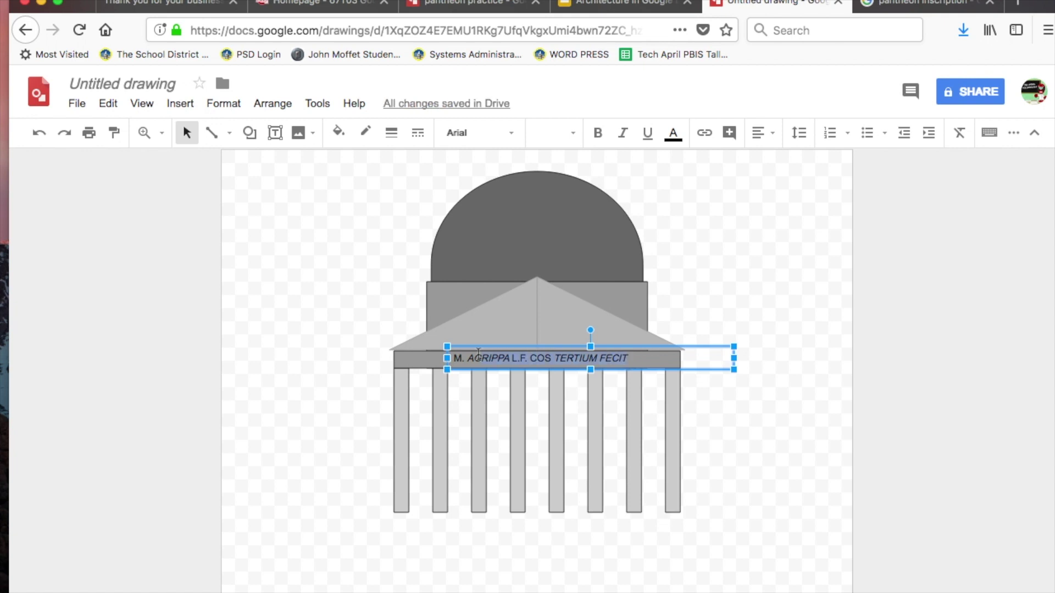
{"action": "left_click_drag", "start_coordinate": [478, 354], "coordinate": [413, 274]}
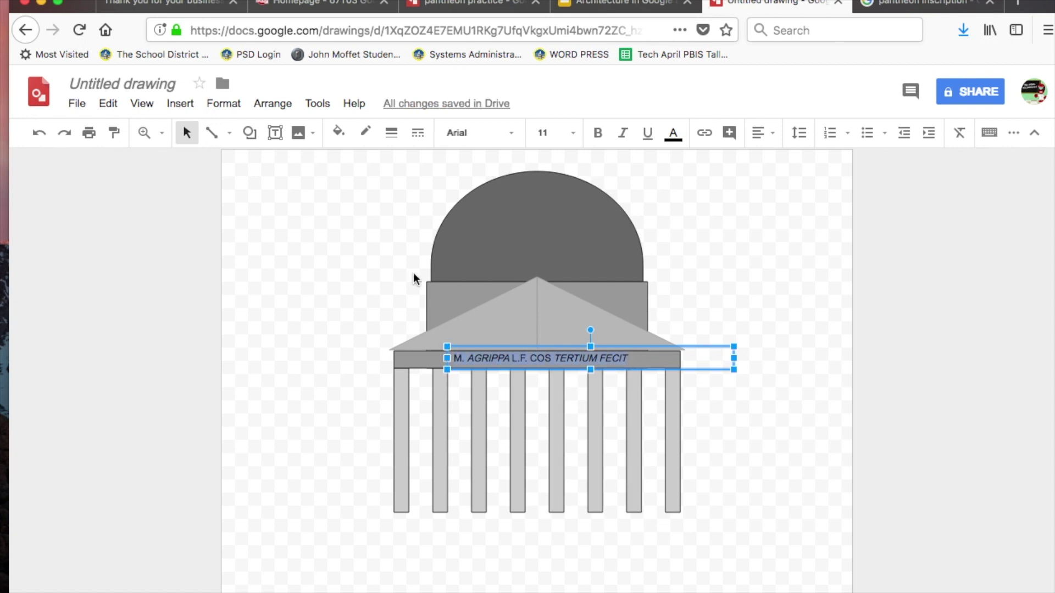
- Change the inscription's font from Arial to Amatic SC
{"action": "left_click", "coordinate": [225, 103]}
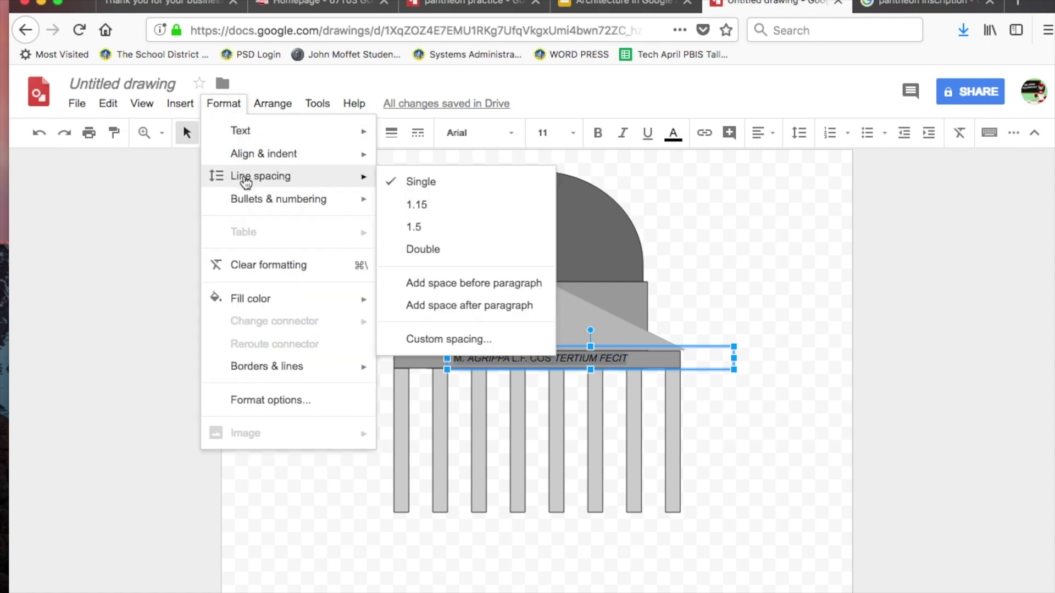
{"action": "mouse_move", "coordinate": [249, 140]}
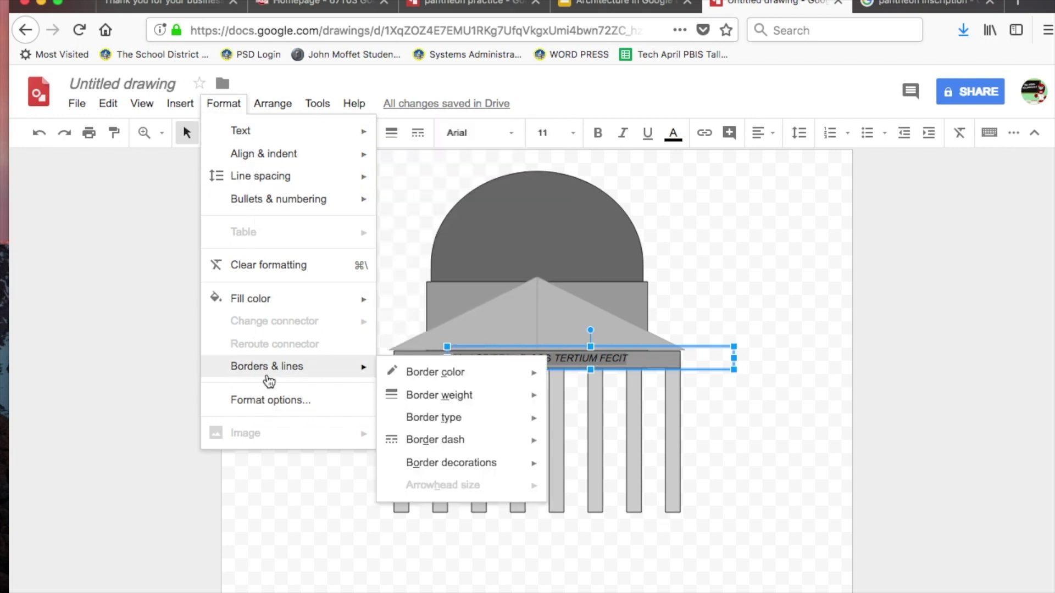
{"action": "left_click", "coordinate": [223, 103]}
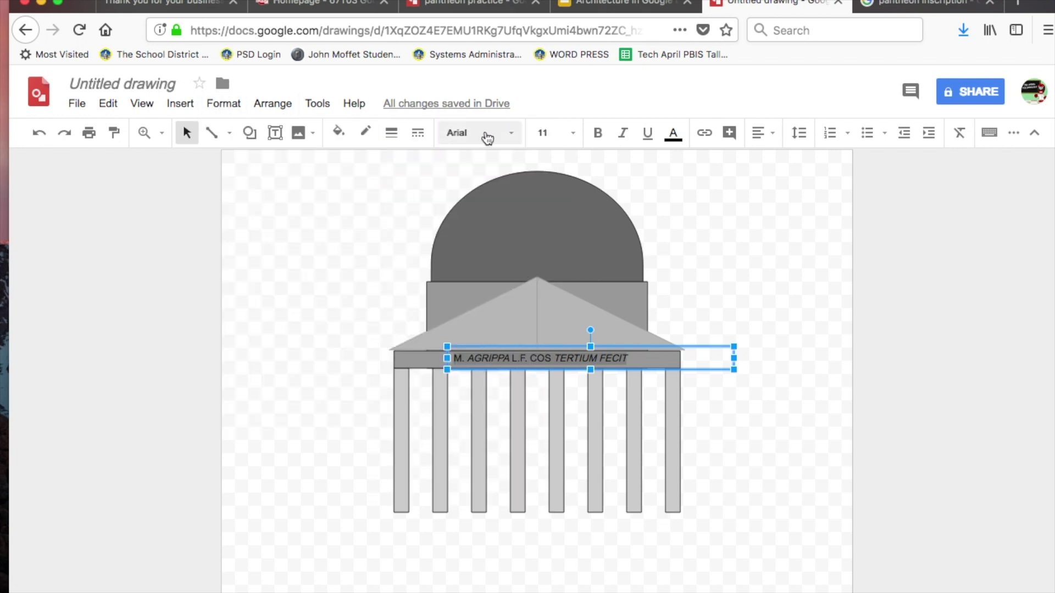
{"action": "left_click", "coordinate": [510, 133]}
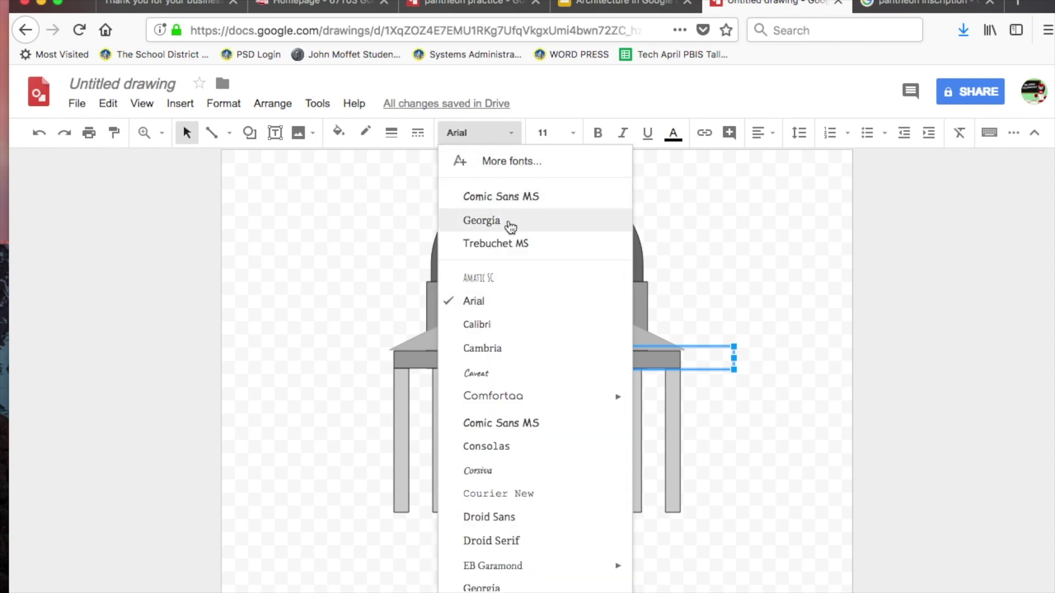
{"action": "left_click", "coordinate": [615, 6]}
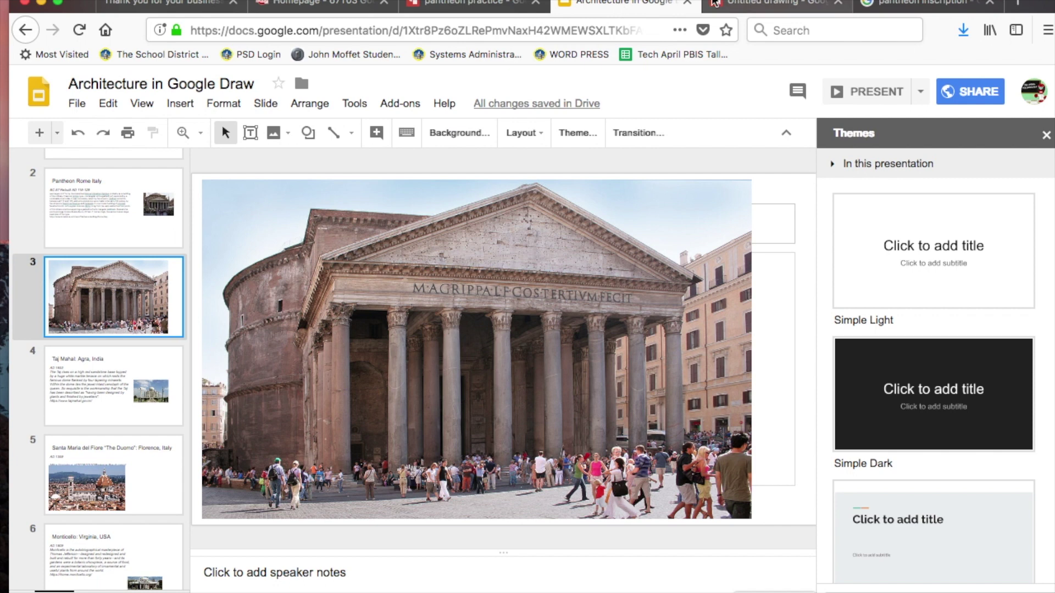
{"action": "left_click", "coordinate": [732, 5]}
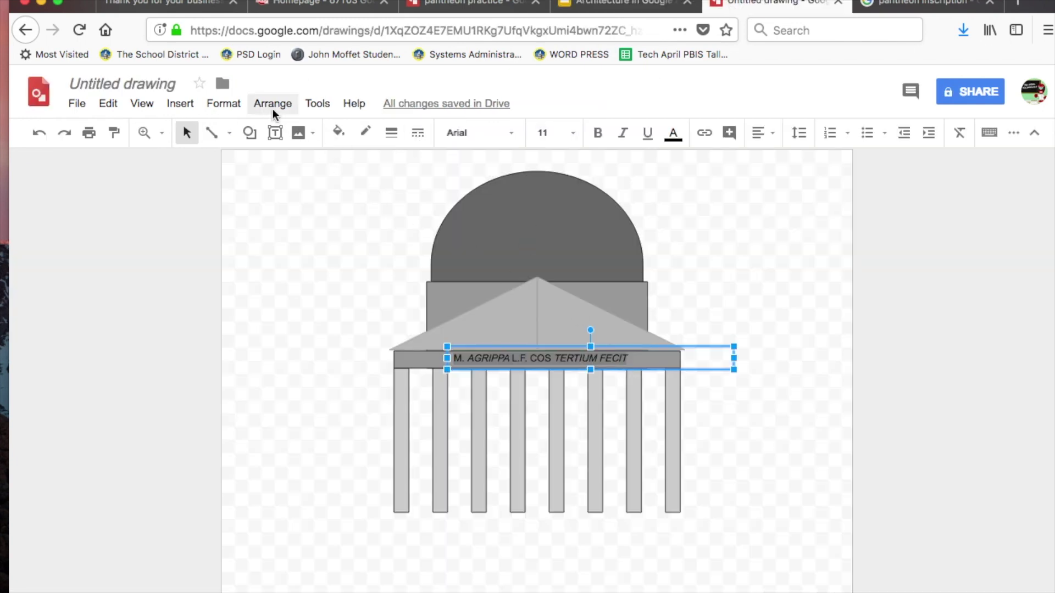
{"action": "left_click", "coordinate": [511, 137]}
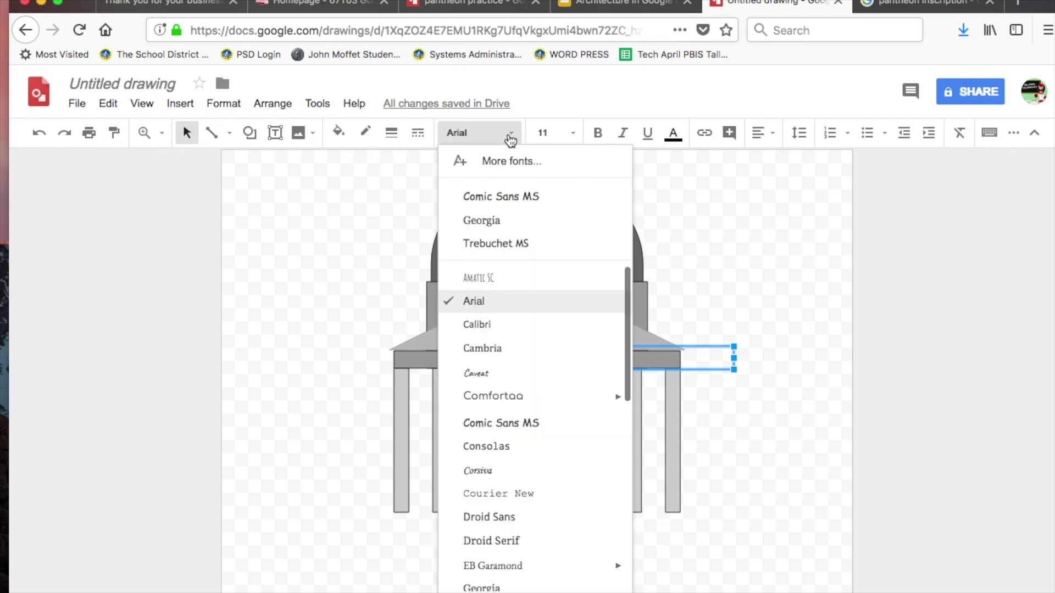
{"action": "left_click", "coordinate": [486, 279]}
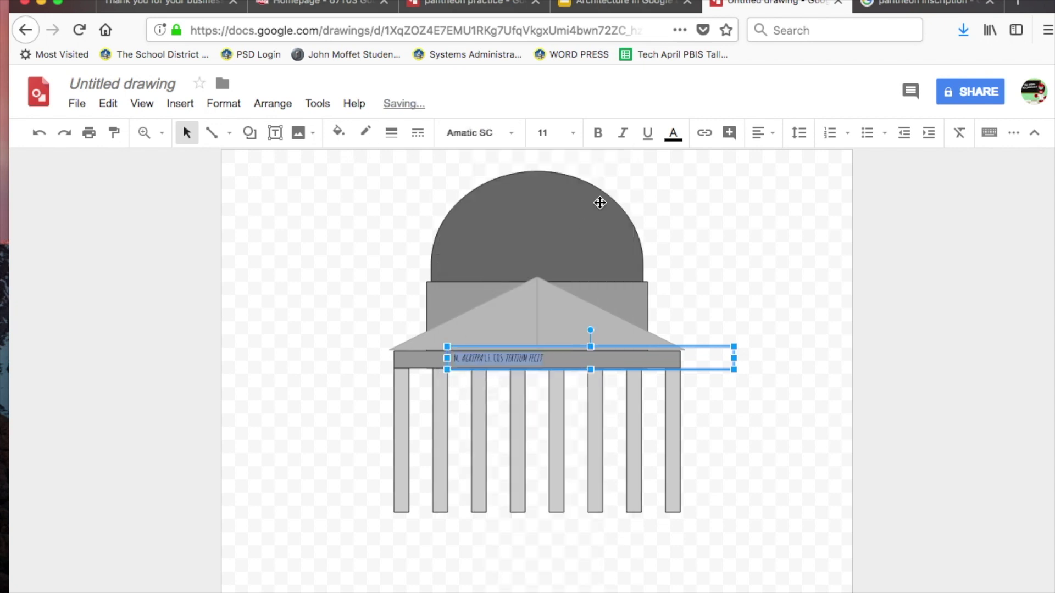
- Set the inscription to 18 pt and narrow its text box to fit the band
{"action": "left_click", "coordinate": [573, 133]}
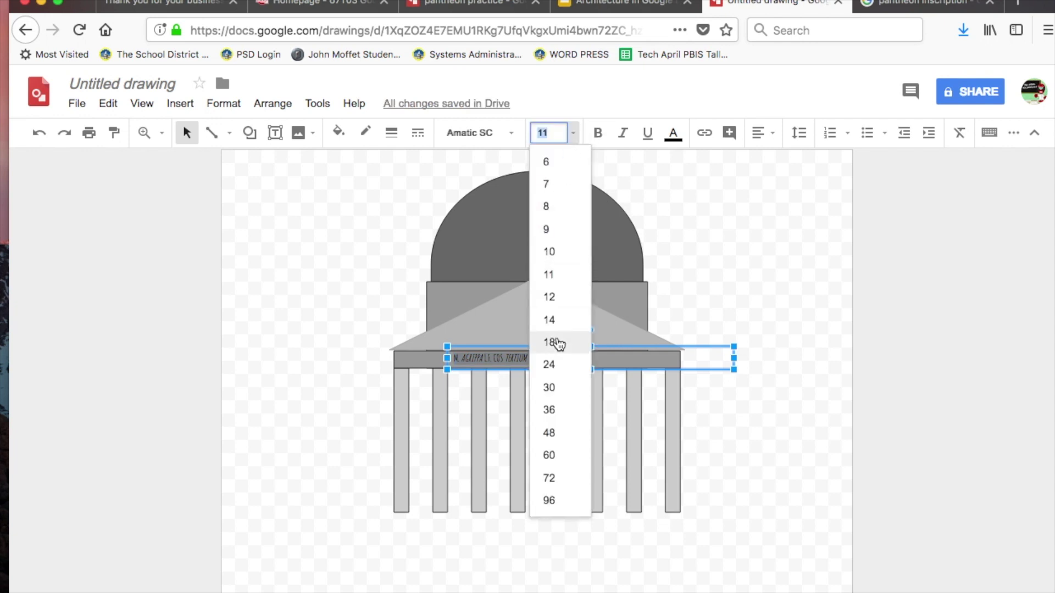
{"action": "left_click", "coordinate": [551, 296]}
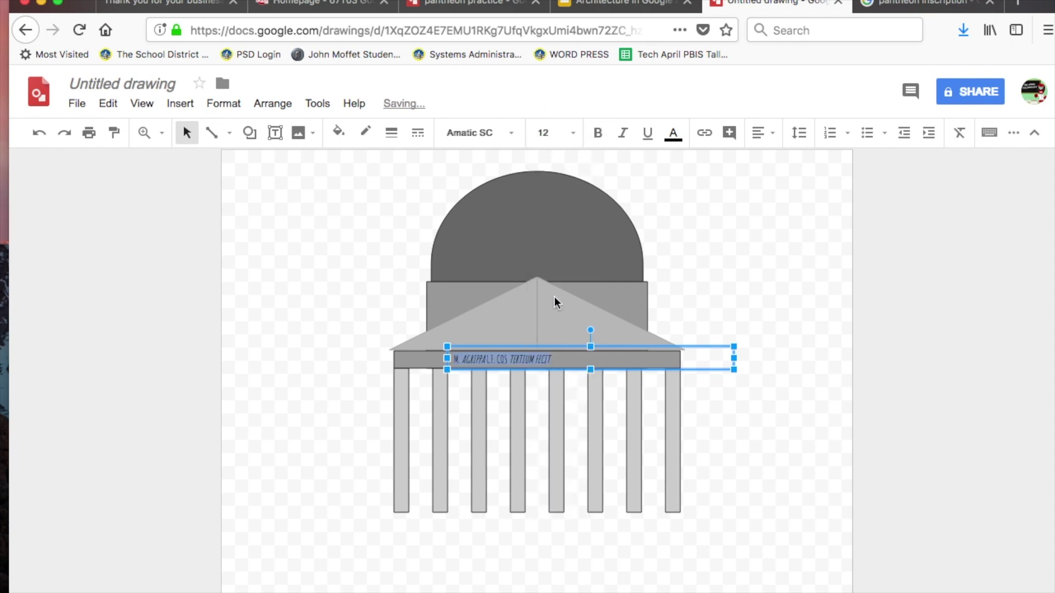
{"action": "left_click", "coordinate": [573, 134]}
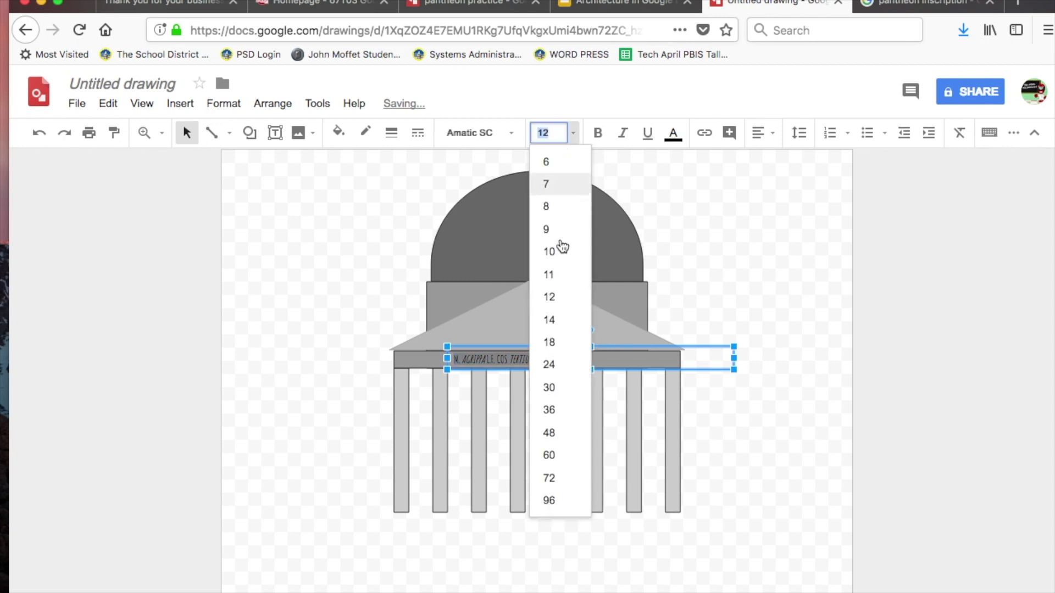
{"action": "left_click", "coordinate": [555, 342]}
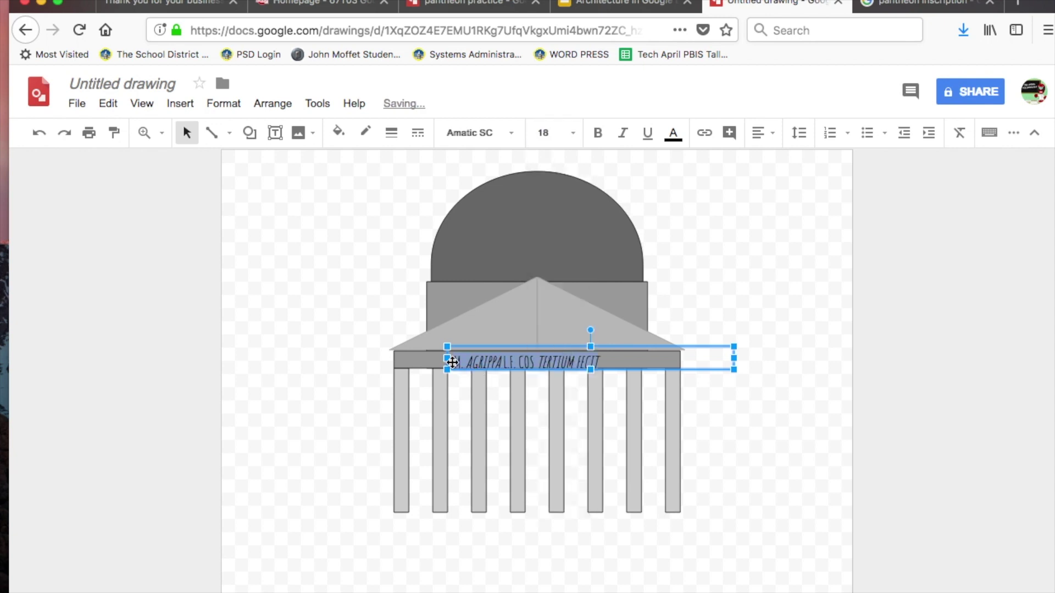
{"action": "left_click_drag", "start_coordinate": [446, 360], "coordinate": [404, 357]}
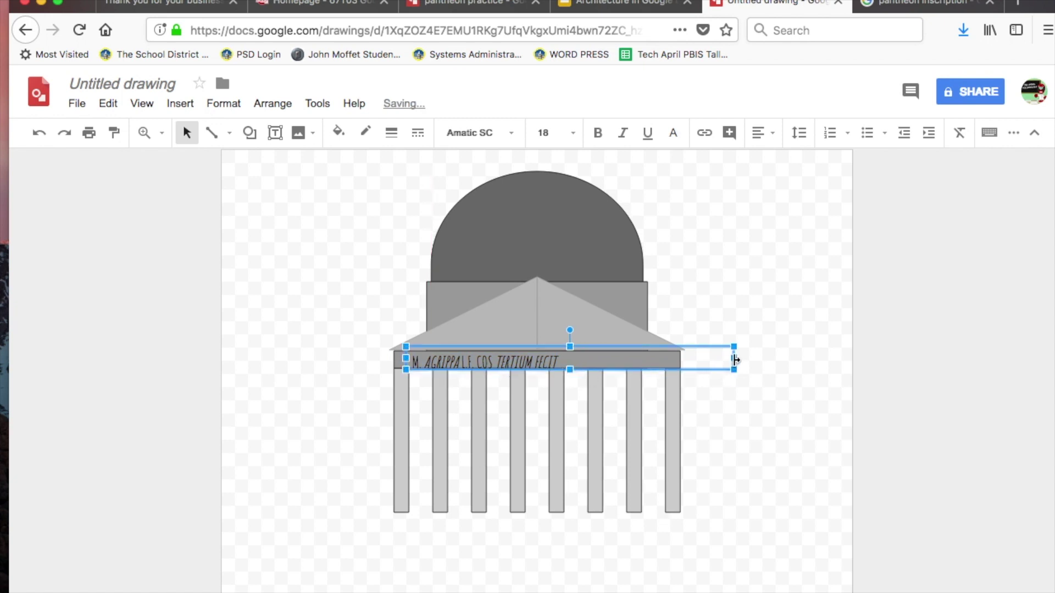
{"action": "left_click_drag", "start_coordinate": [735, 358], "coordinate": [579, 359]}
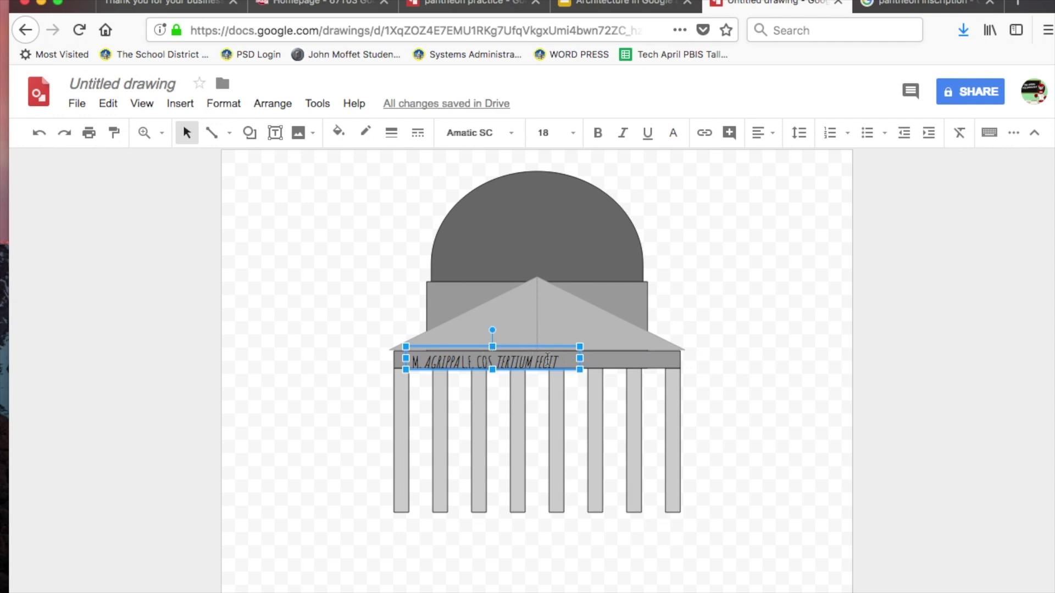
- Center the inscription horizontally on the dark band with Align > Center, then deselect
{"action": "left_click", "coordinate": [595, 362], "text": "shift"}
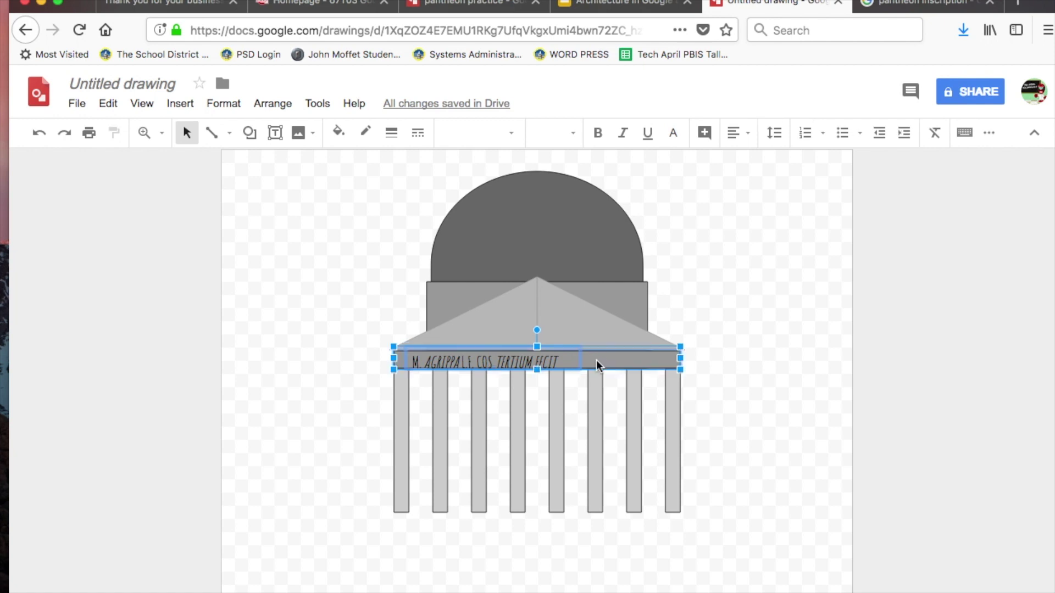
{"action": "left_click", "coordinate": [277, 102]}
{"action": "mouse_move", "coordinate": [288, 162]}
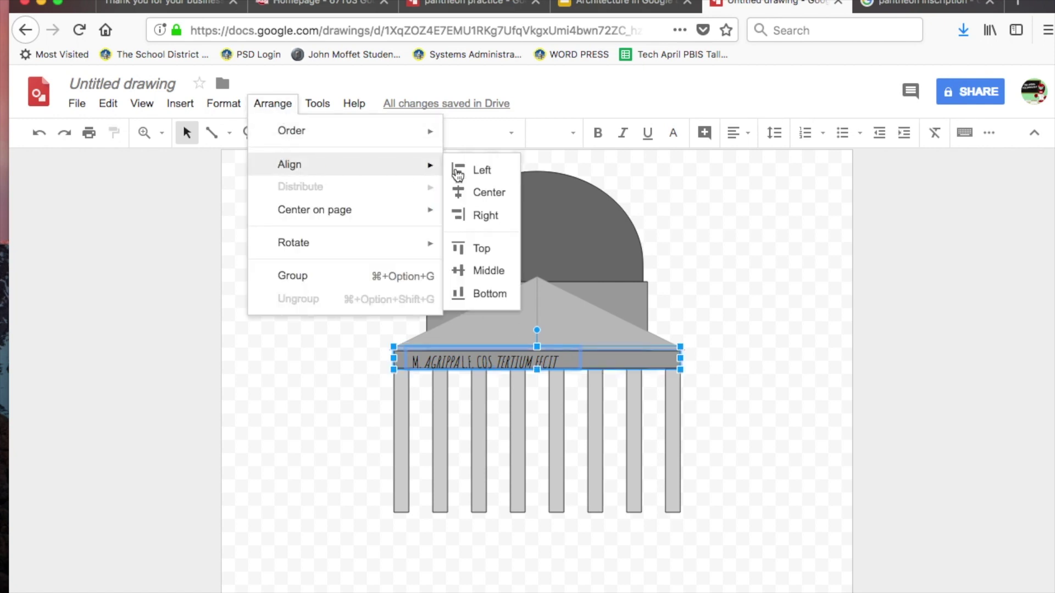
{"action": "left_click", "coordinate": [479, 193]}
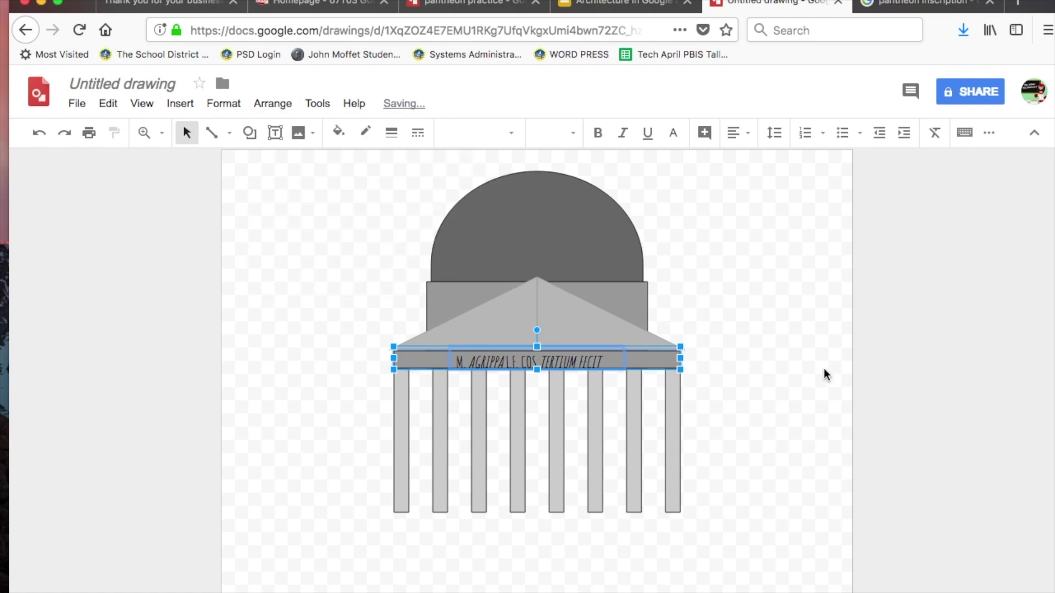
{"action": "left_click", "coordinate": [773, 363]}
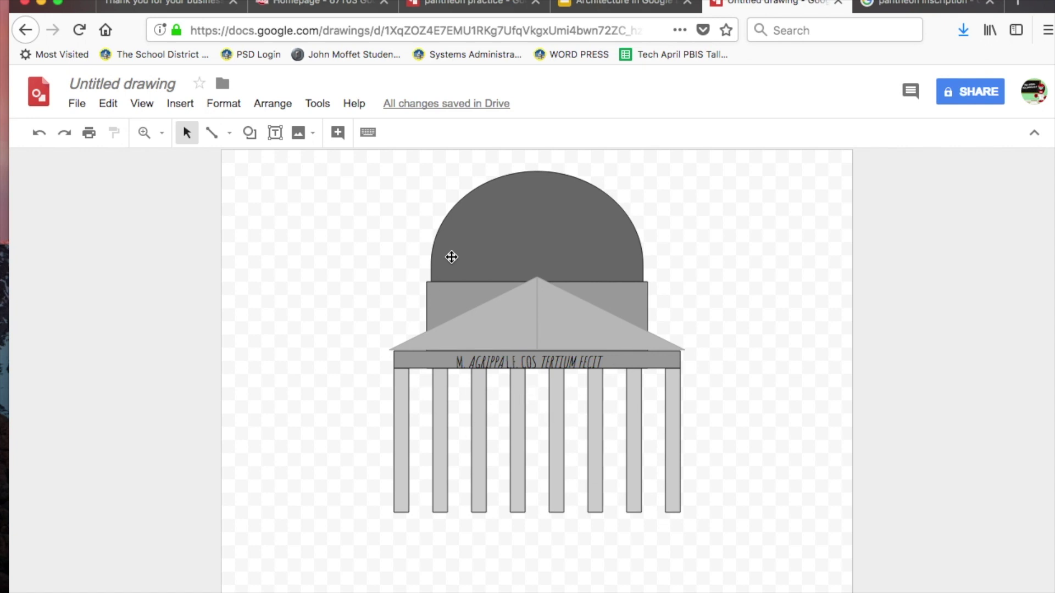
{"action": "left_click", "coordinate": [265, 108]}
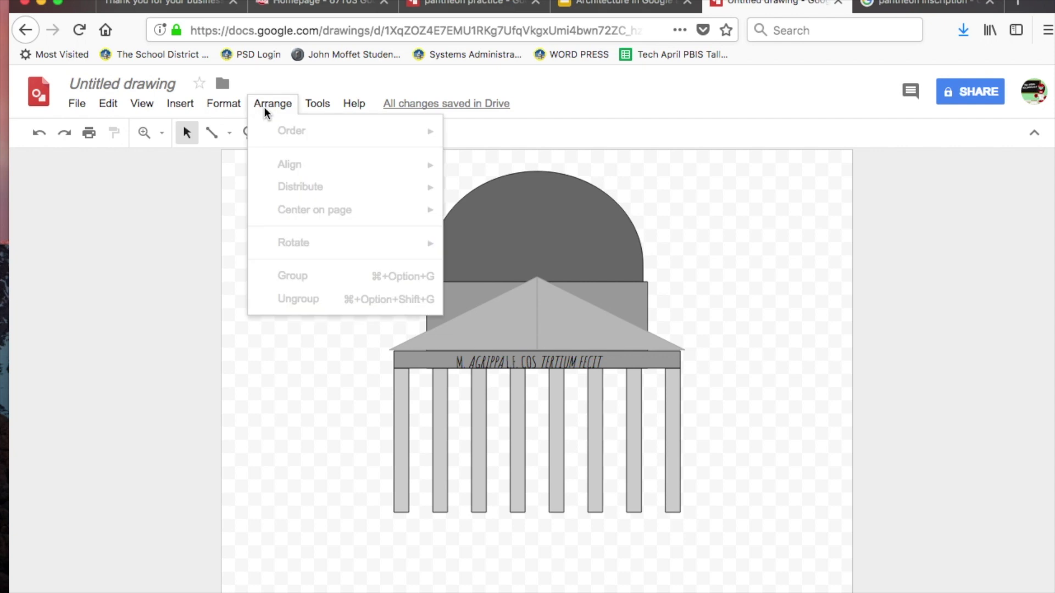
{"action": "left_click", "coordinate": [265, 107]}
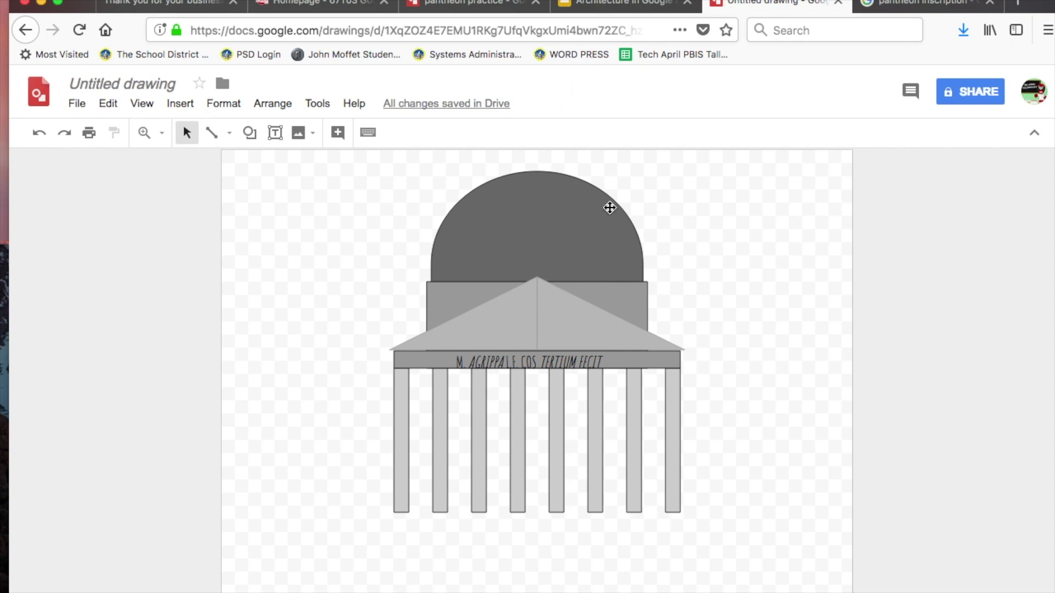
- Go to slide 5 in the presentation and move the Duomo photo to the right
{"action": "left_click", "coordinate": [618, 5]}
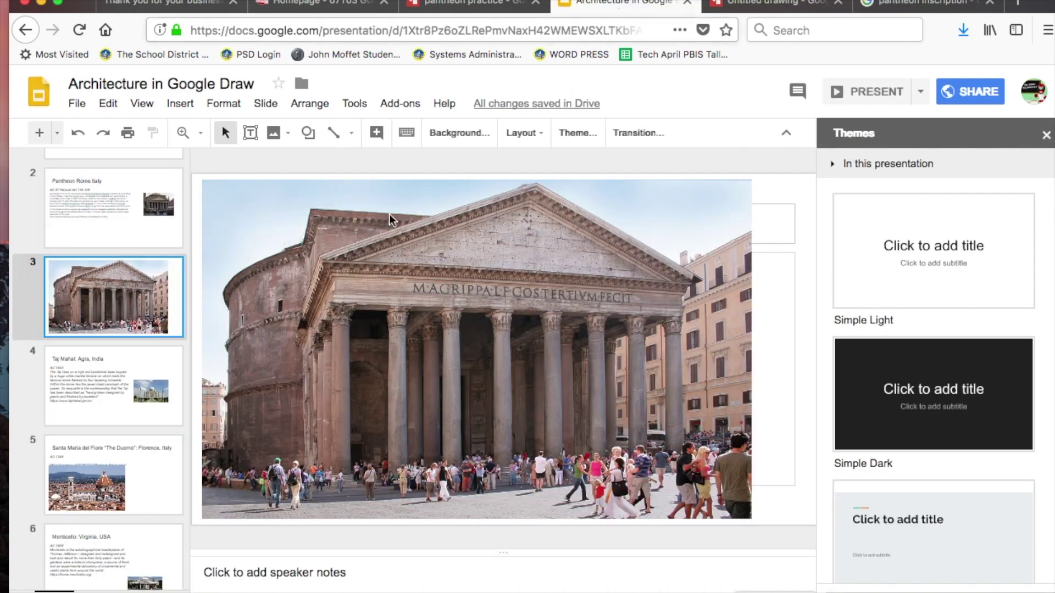
{"action": "left_click", "coordinate": [102, 406]}
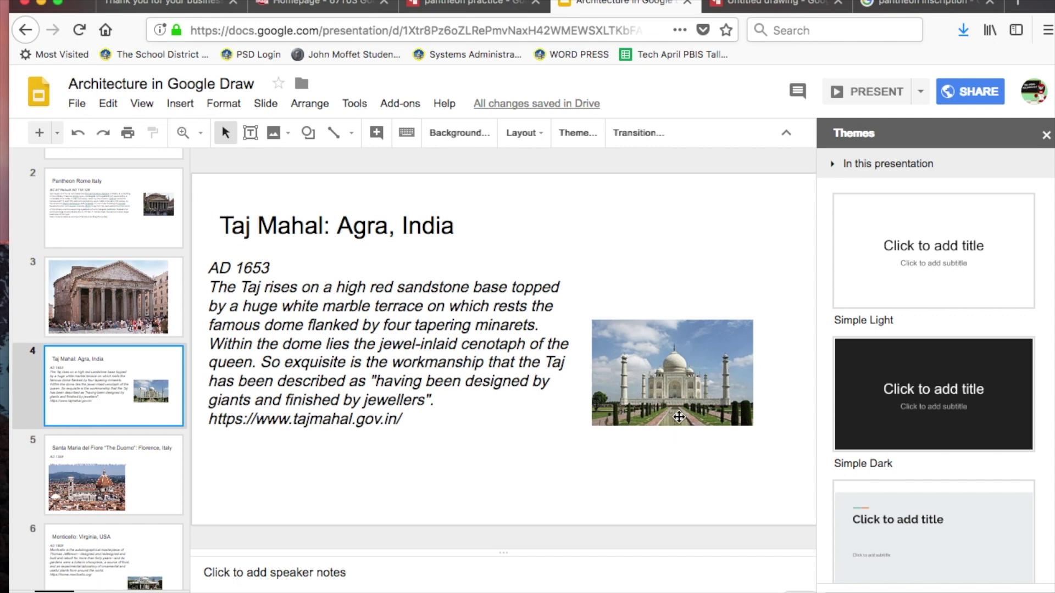
{"action": "left_click", "coordinate": [91, 452]}
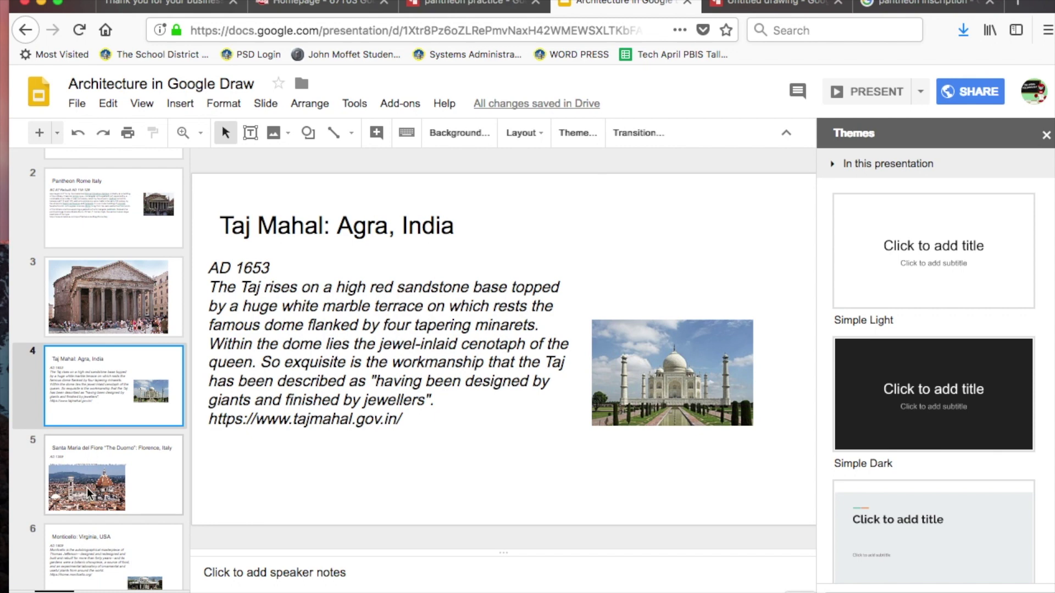
{"action": "left_click_drag", "start_coordinate": [390, 408], "coordinate": [610, 419]}
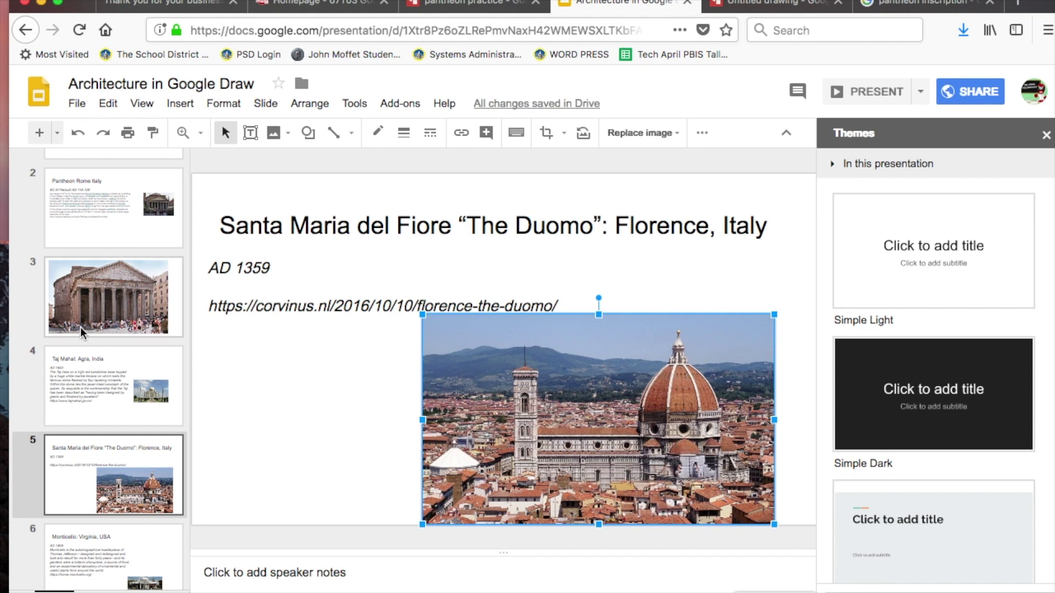
{"action": "scroll", "coordinate": [82, 334], "scroll_direction": "up", "scroll_amount": 3}
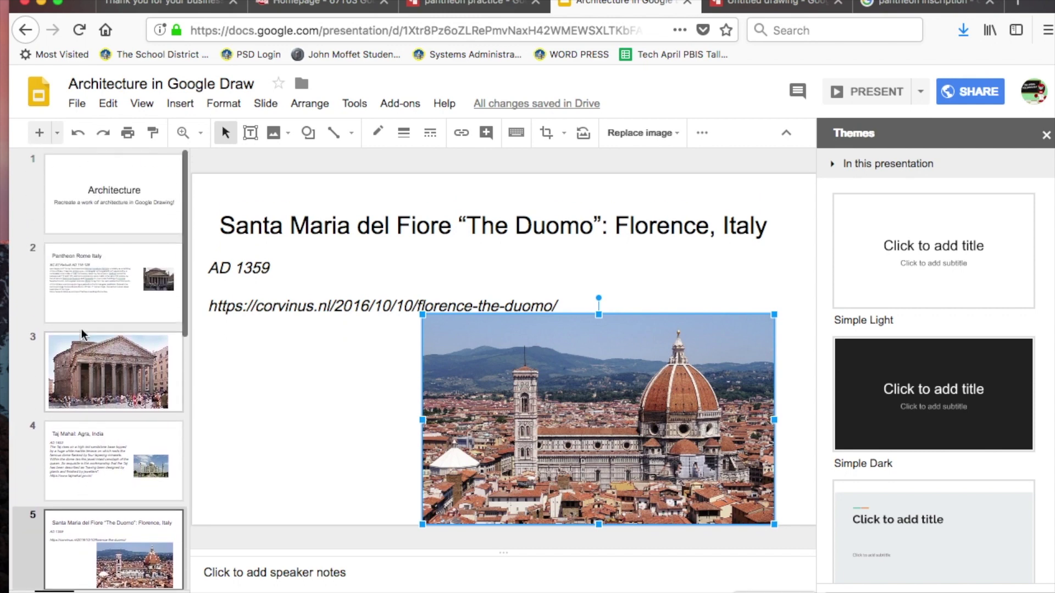